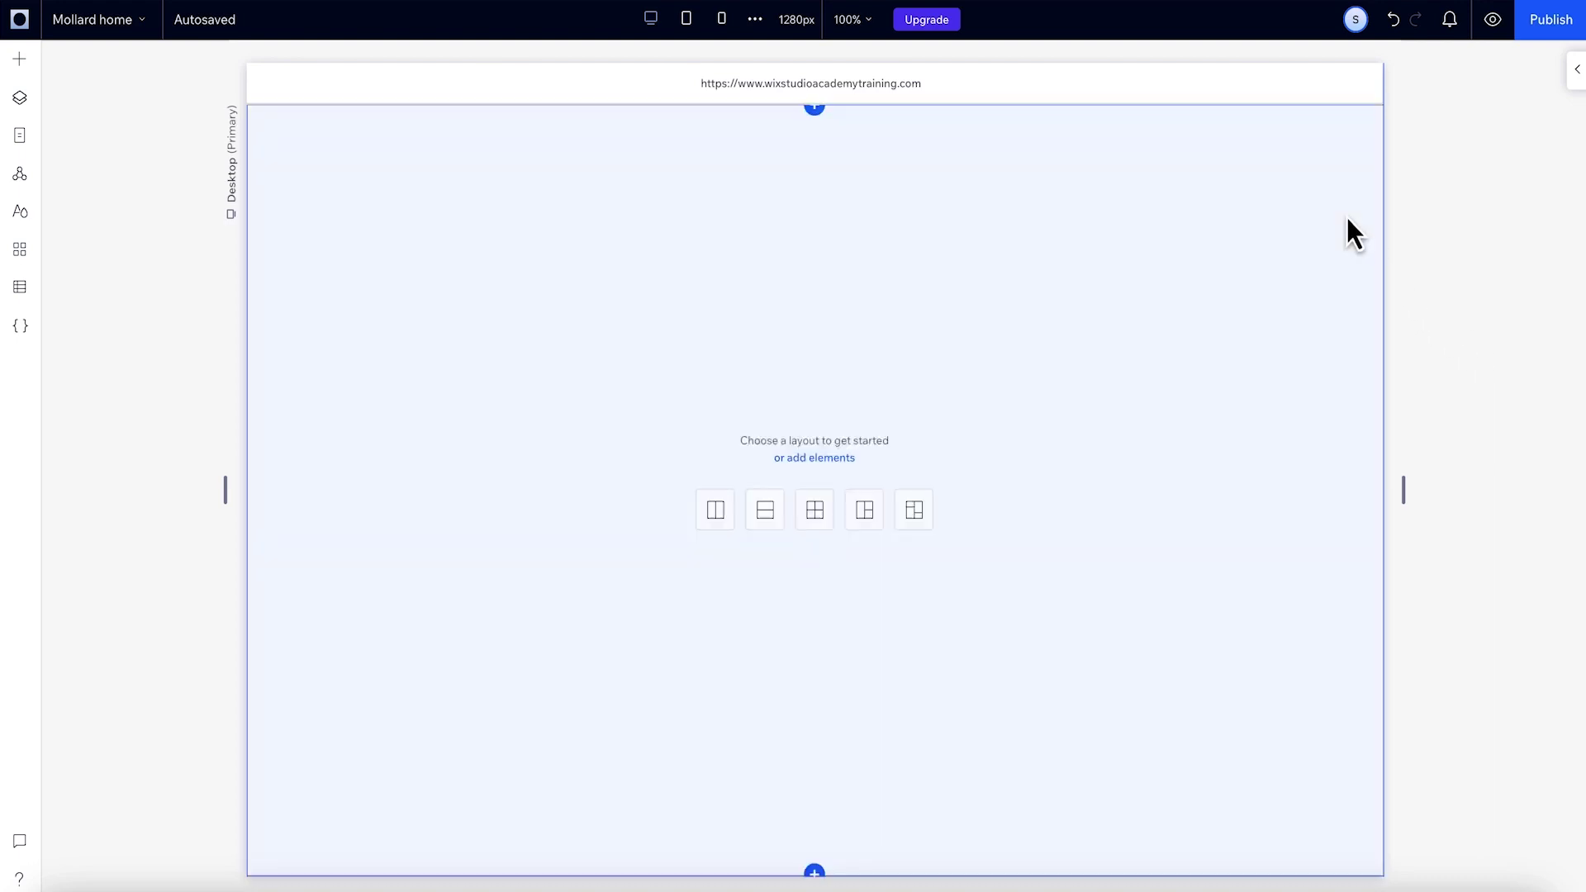
# Select the empty section and glance at its settings.
pyautogui.click(1331, 203)
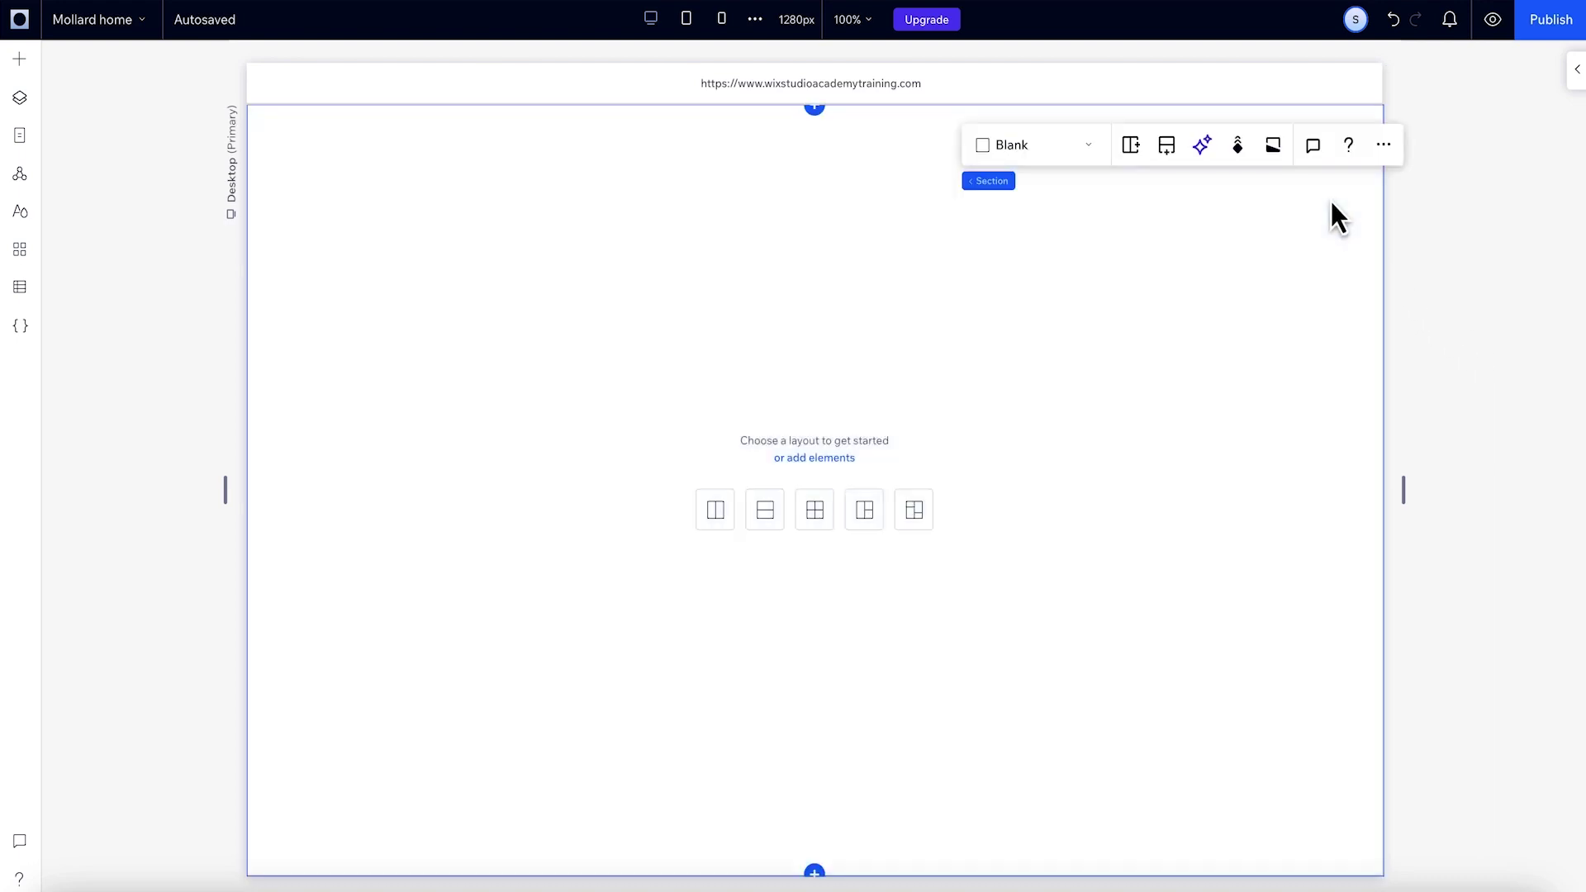
pyautogui.click(1574, 83)
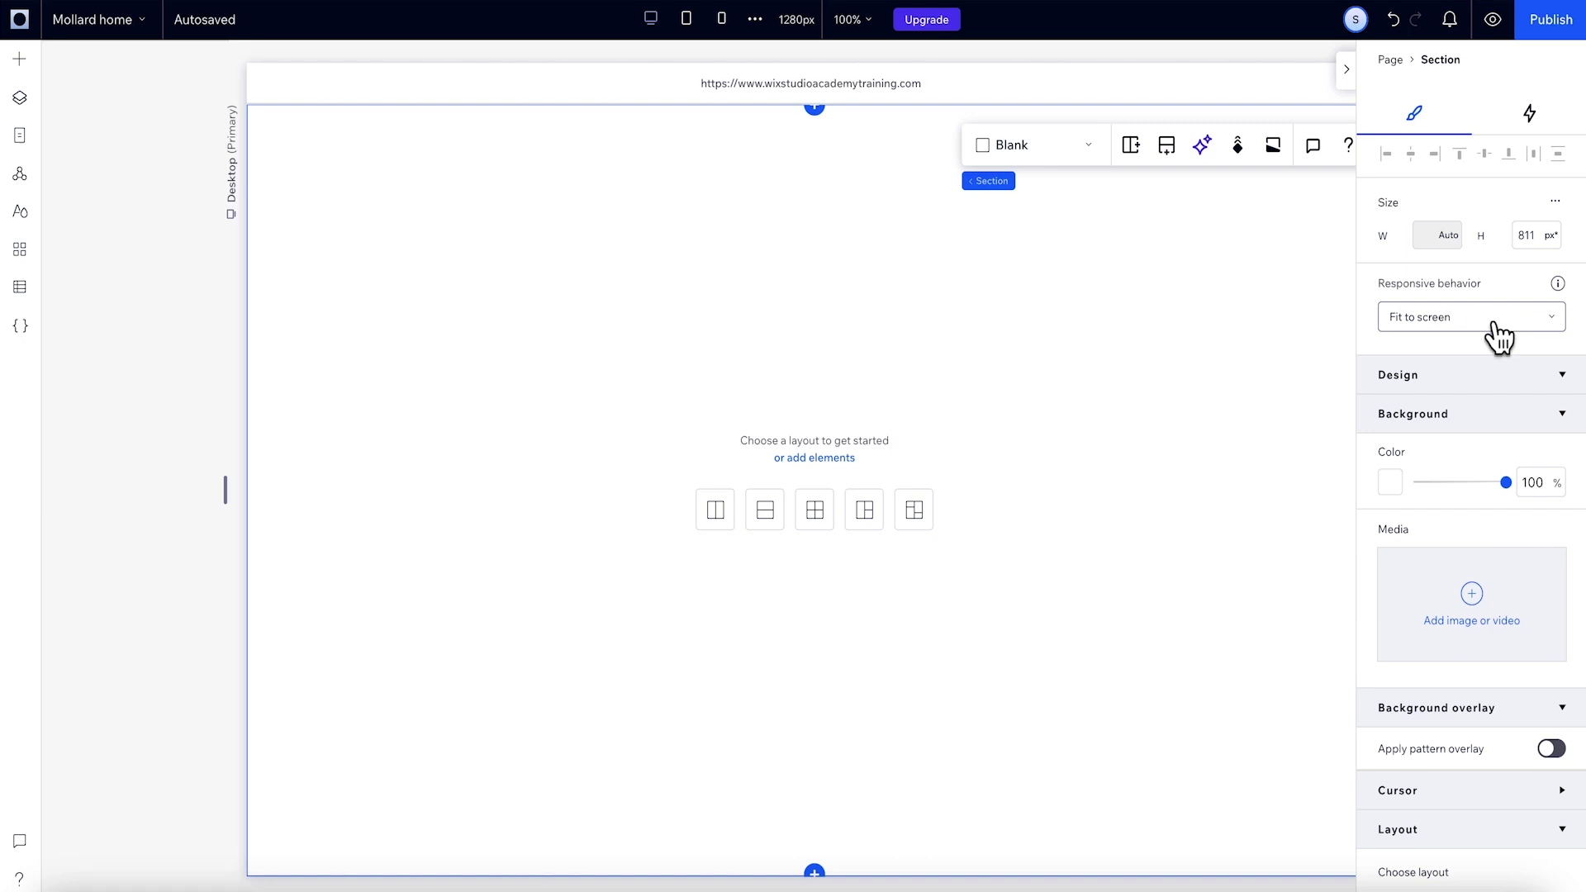
pyautogui.click(1348, 81)
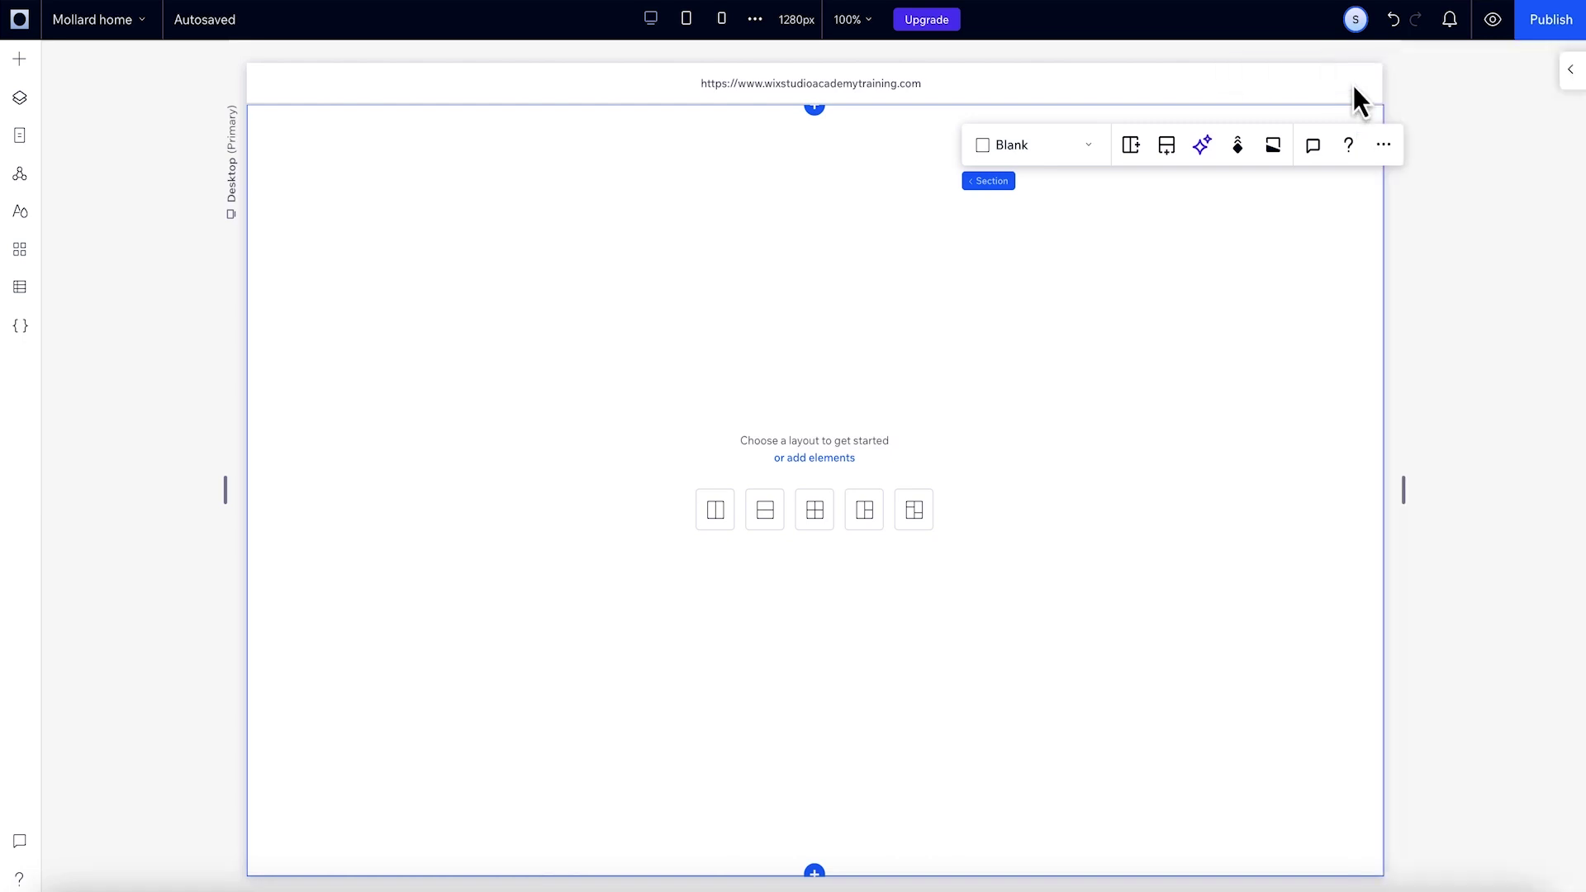
# Add a 435 x 280 container and drag it to the section's lower right, above the 'LET'S TALK' footer.
pyautogui.click(19, 58)
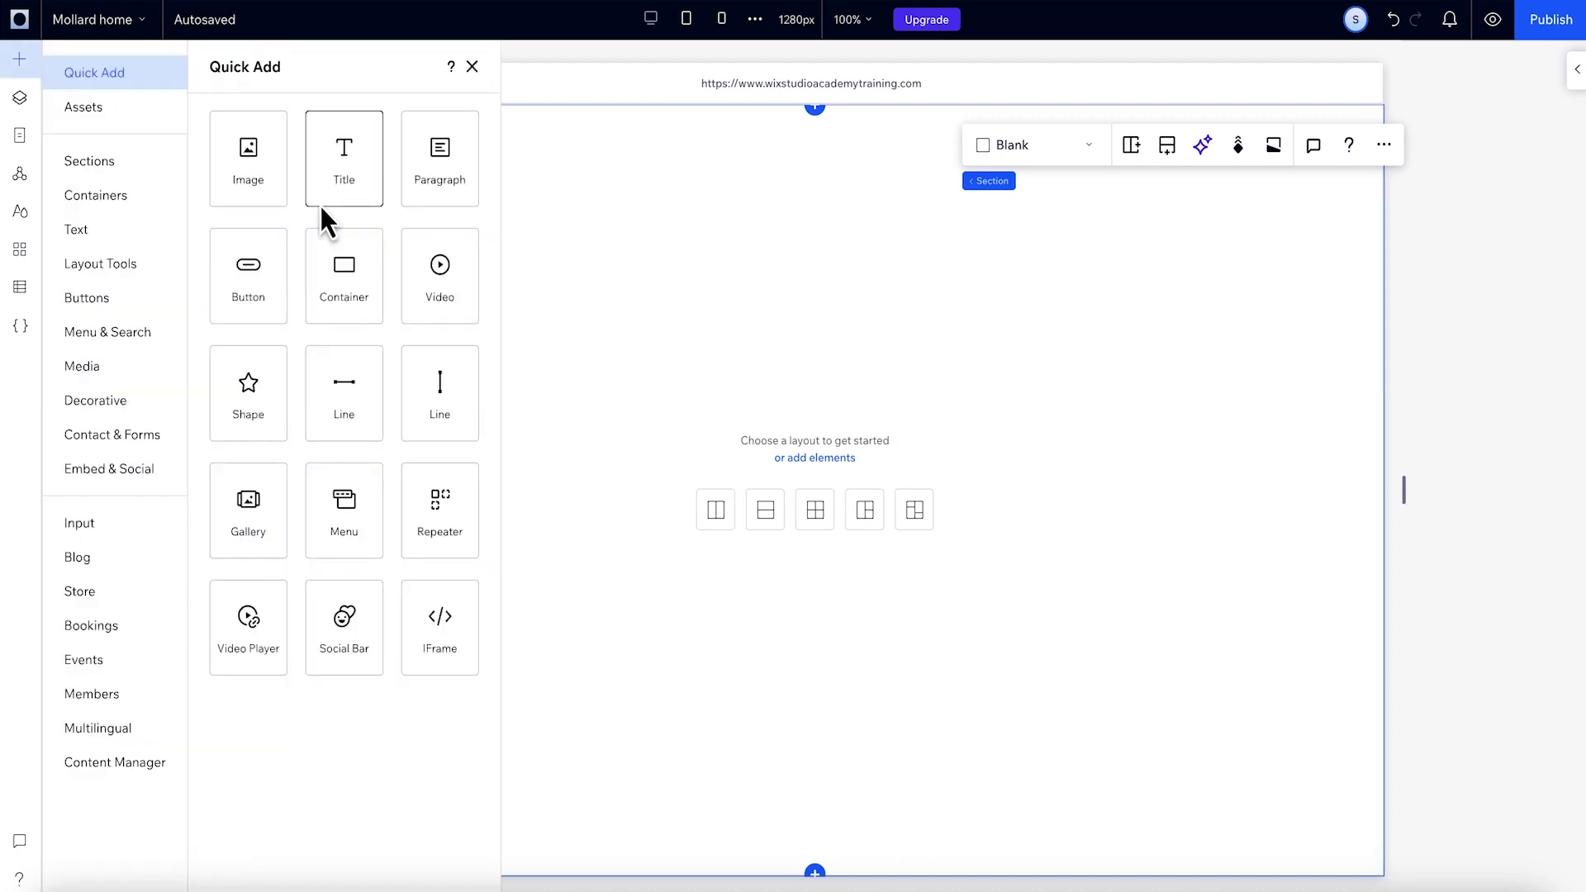
pyautogui.moveTo(355, 252); pyautogui.dragTo(1039, 333)
pyautogui.moveTo(1401, 488); pyautogui.dragTo(1416, 458)
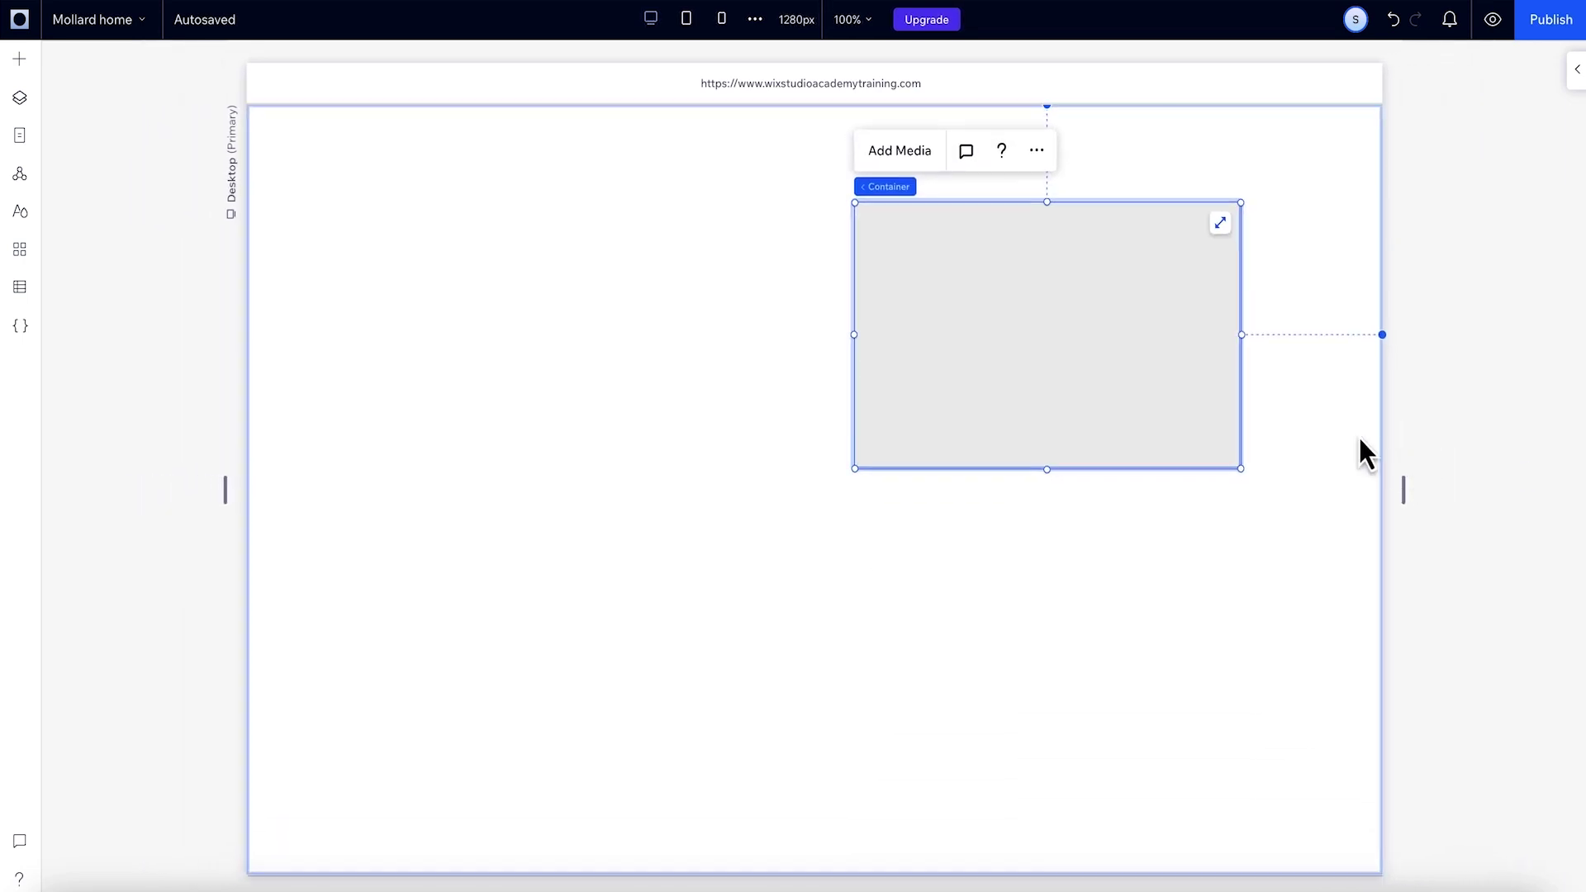
pyautogui.moveTo(1108, 336); pyautogui.dragTo(1126, 673)
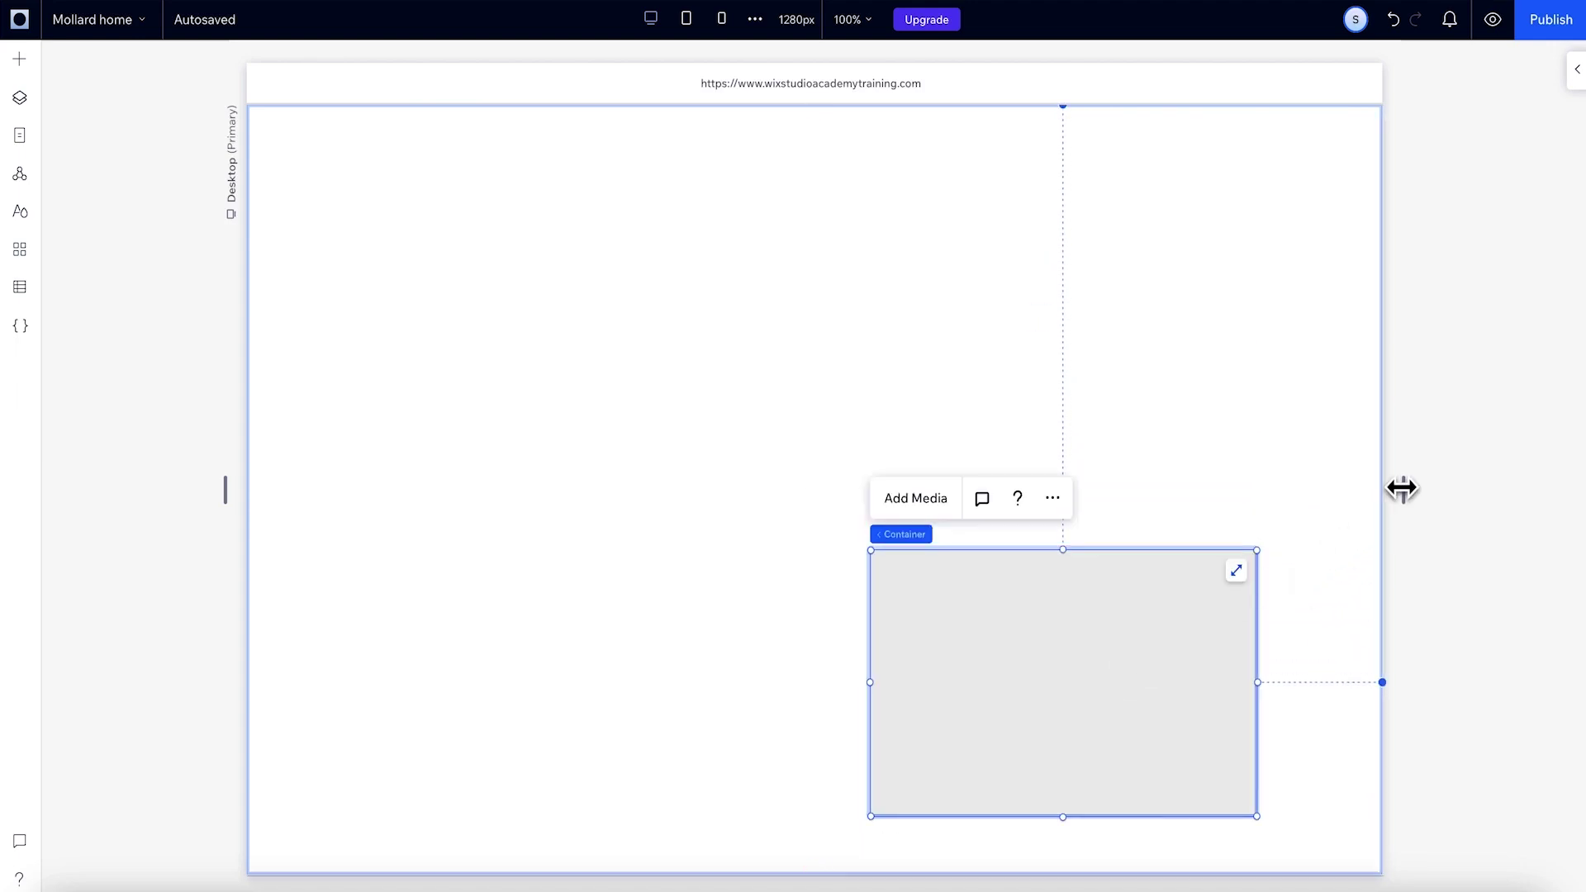
pyautogui.moveTo(1401, 488); pyautogui.dragTo(1355, 469)
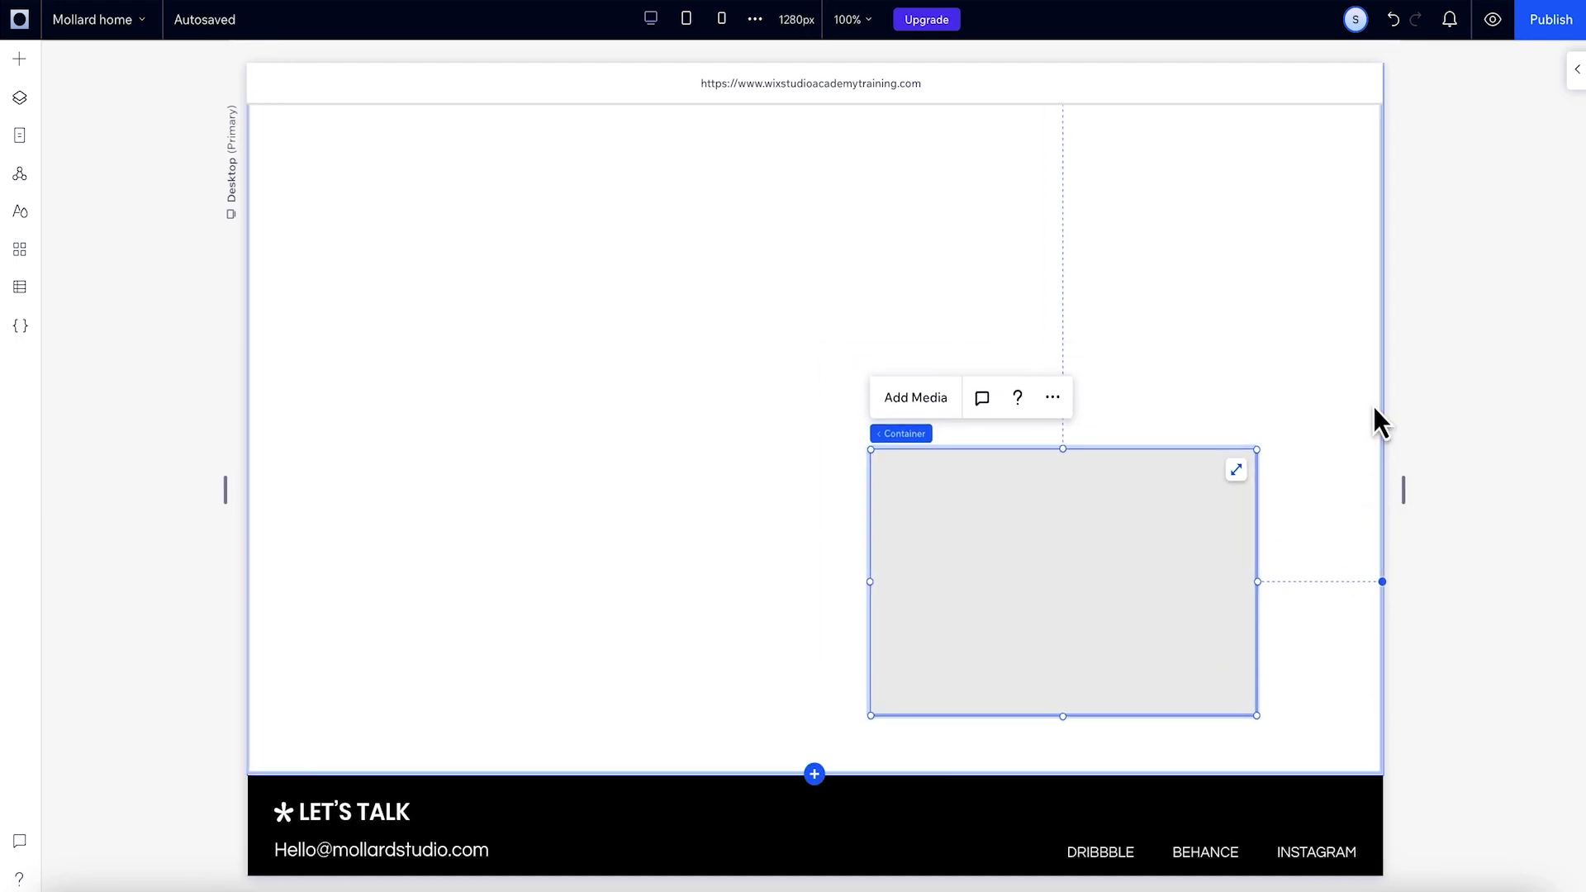
# Dock the container to the section's bottom edge in its Docking settings.
pyautogui.click(1577, 69)
pyautogui.scroll(-5, 1487, 418)
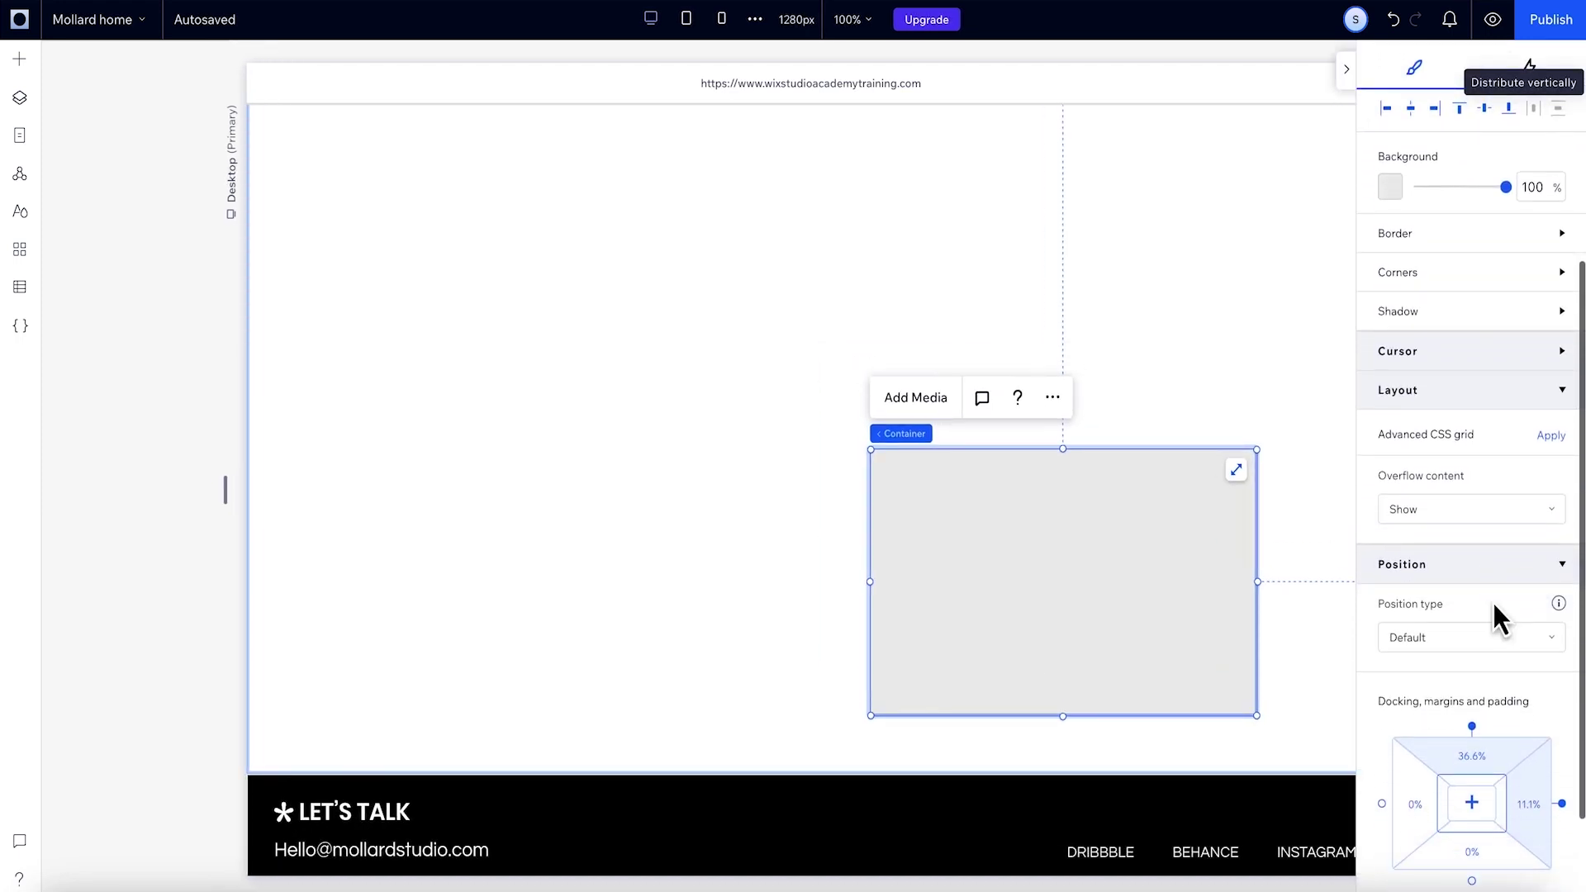
pyautogui.scroll(-2, 1492, 600)
pyautogui.click(1472, 776)
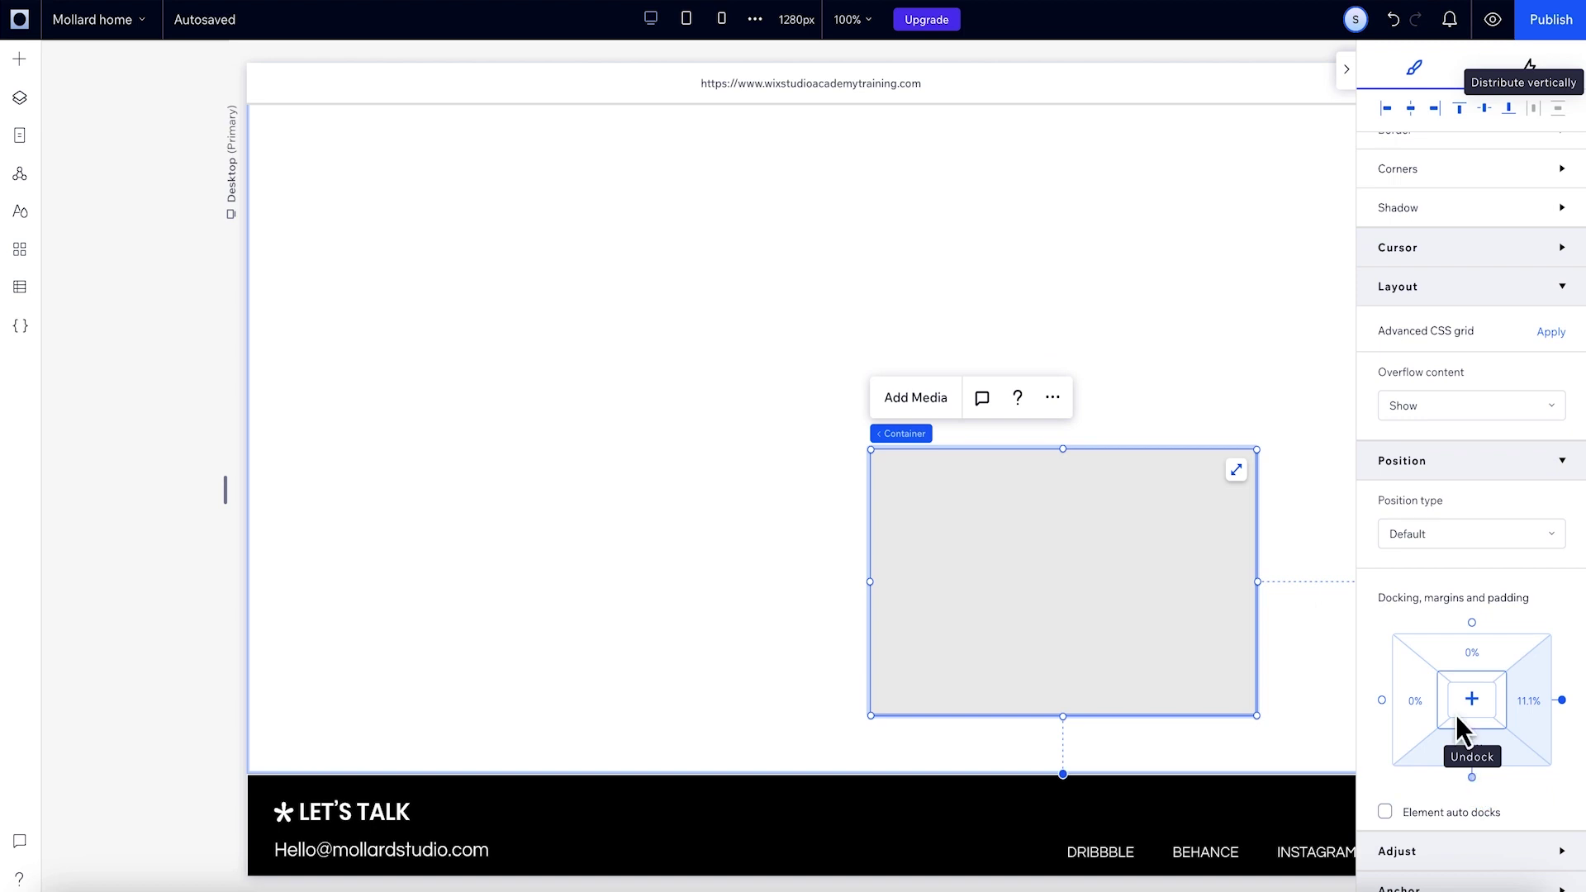
pyautogui.click(1346, 70)
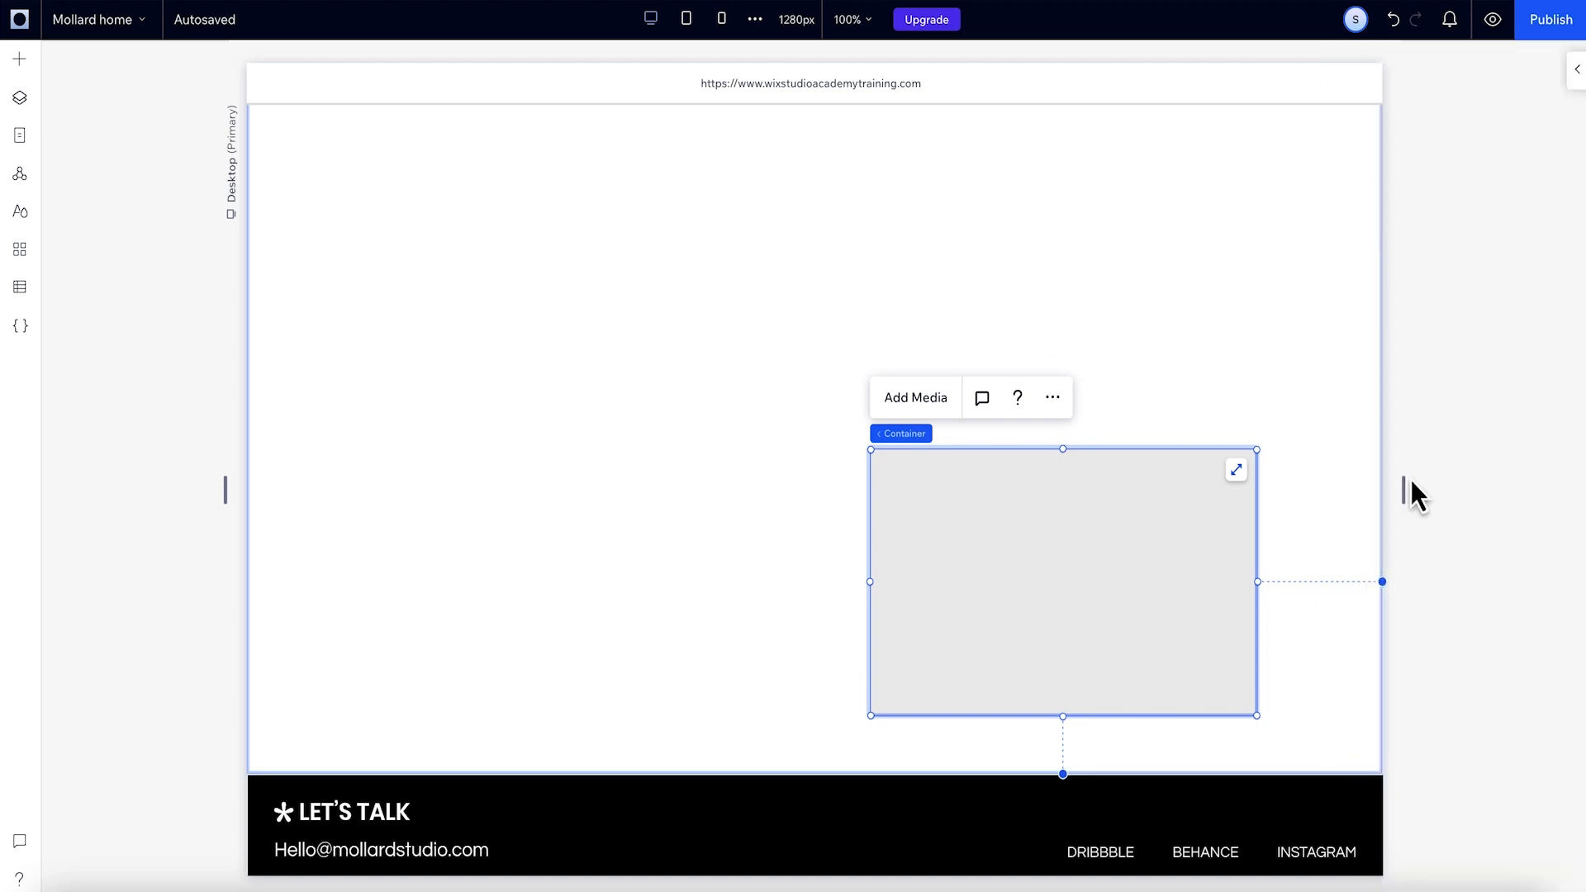
pyautogui.moveTo(1404, 489); pyautogui.dragTo(1338, 471)
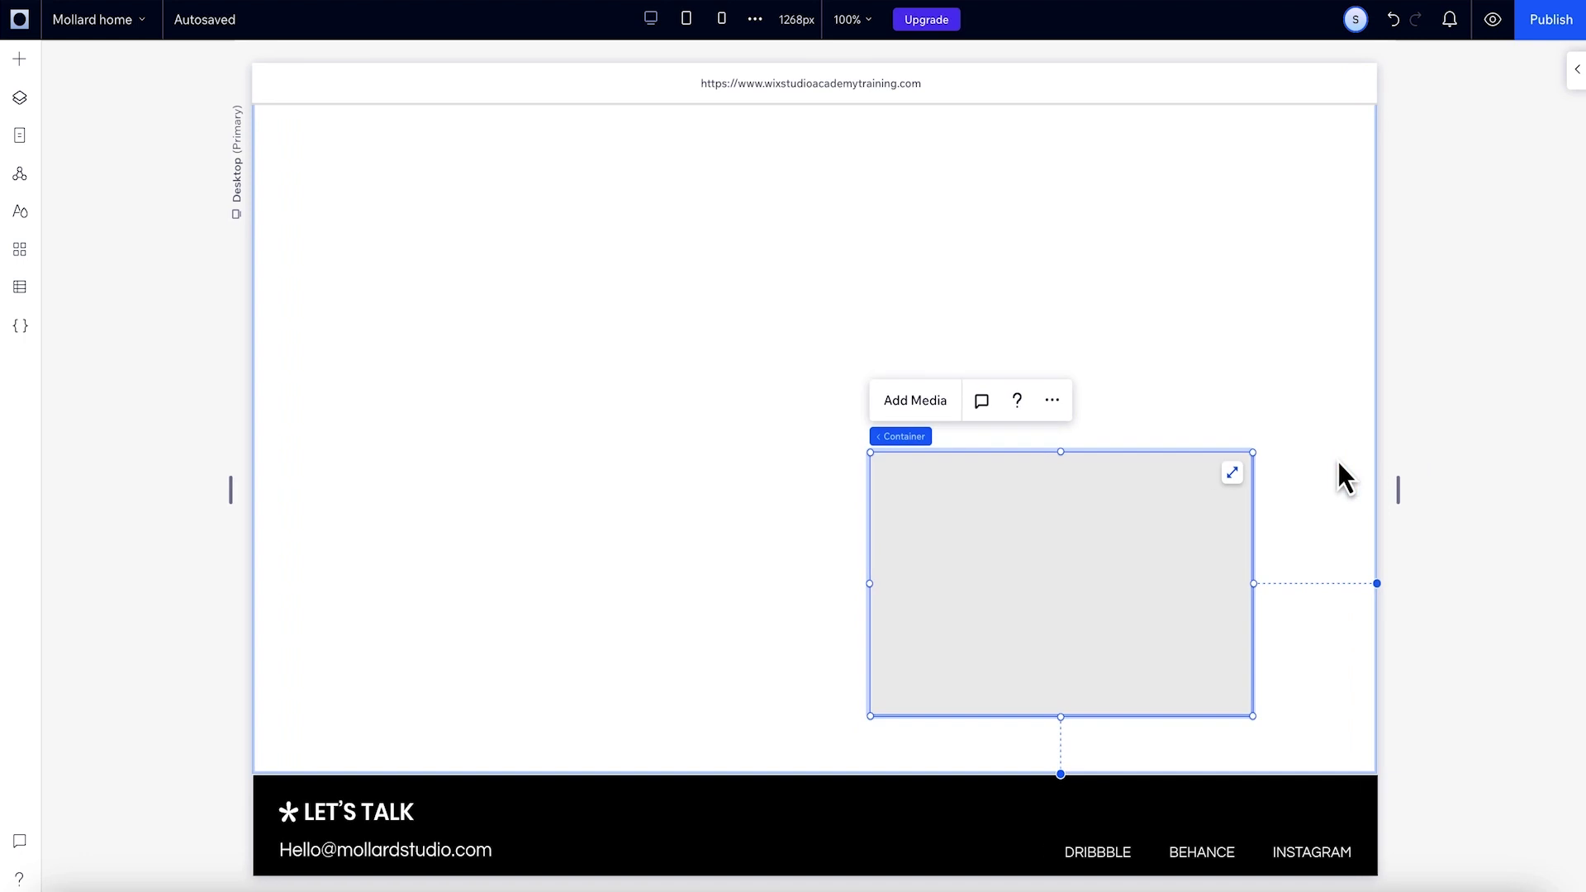
# Drag the container up to the section's top centre.
pyautogui.click(1576, 71)
pyautogui.scroll(-5, 1478, 521)
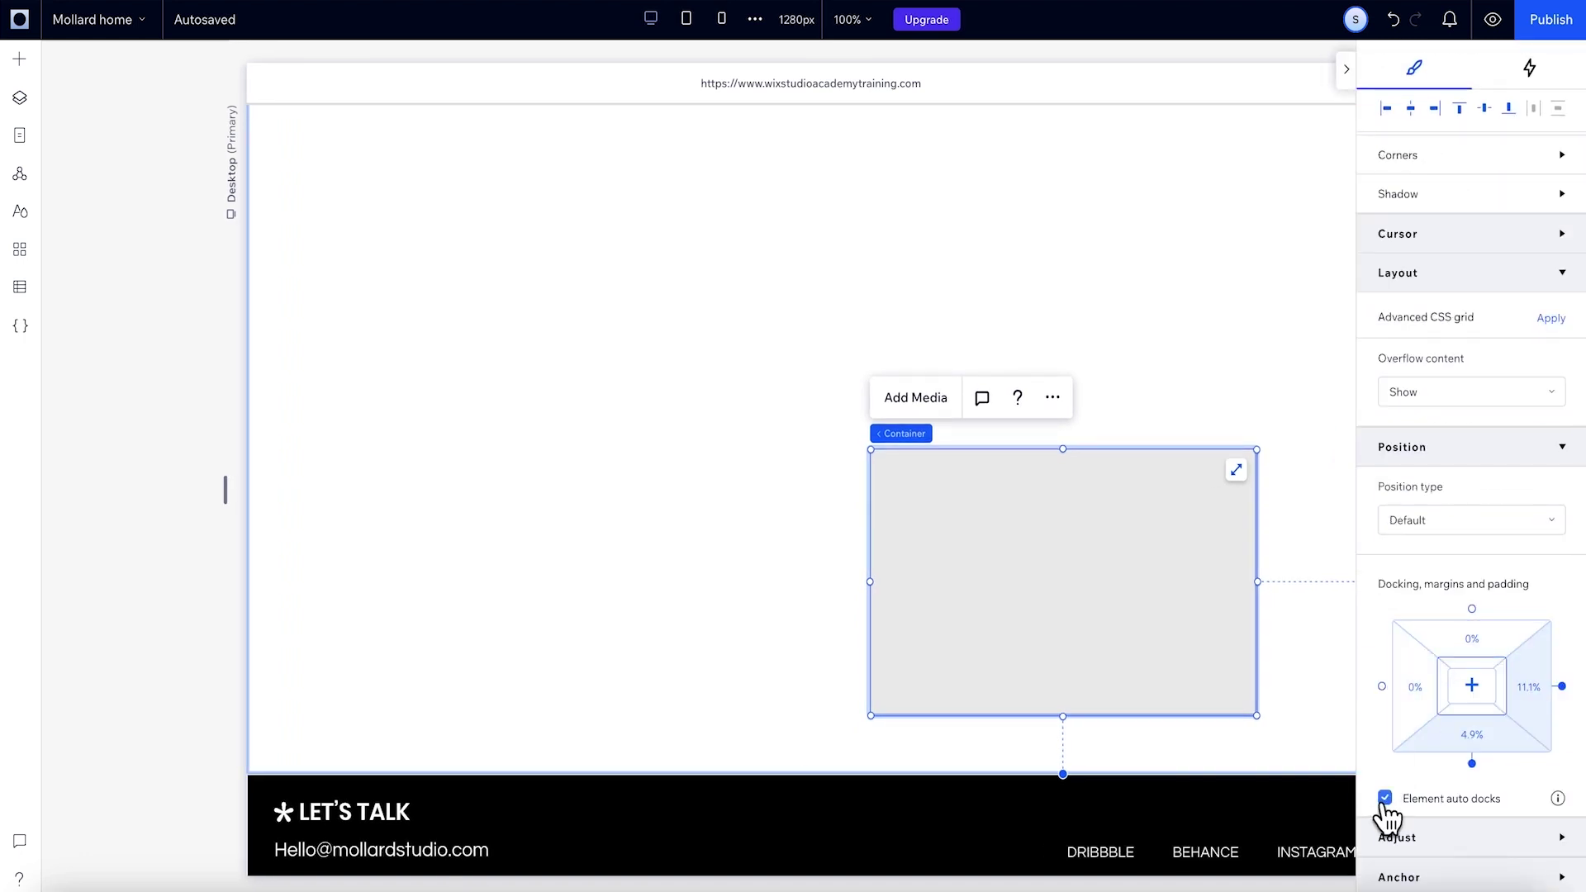
pyautogui.moveTo(1110, 596); pyautogui.dragTo(860, 311)
# Set the section's responsive behaviour to Scale proportionally and drag its bottom edge up from 811 px.
pyautogui.click(1161, 324)
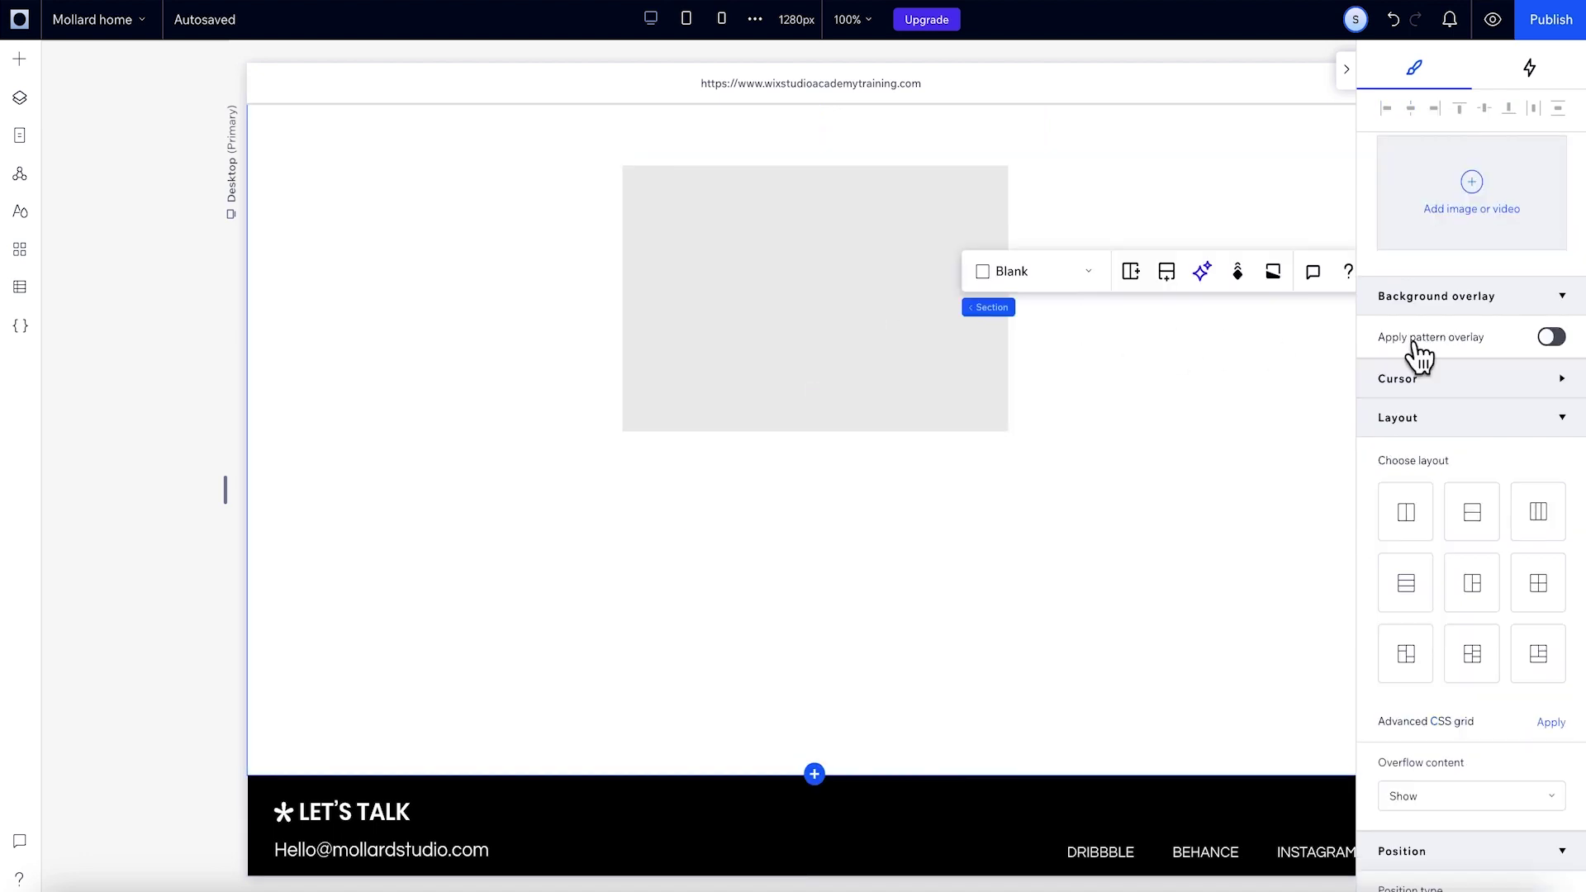
pyautogui.scroll(5, 1466, 355)
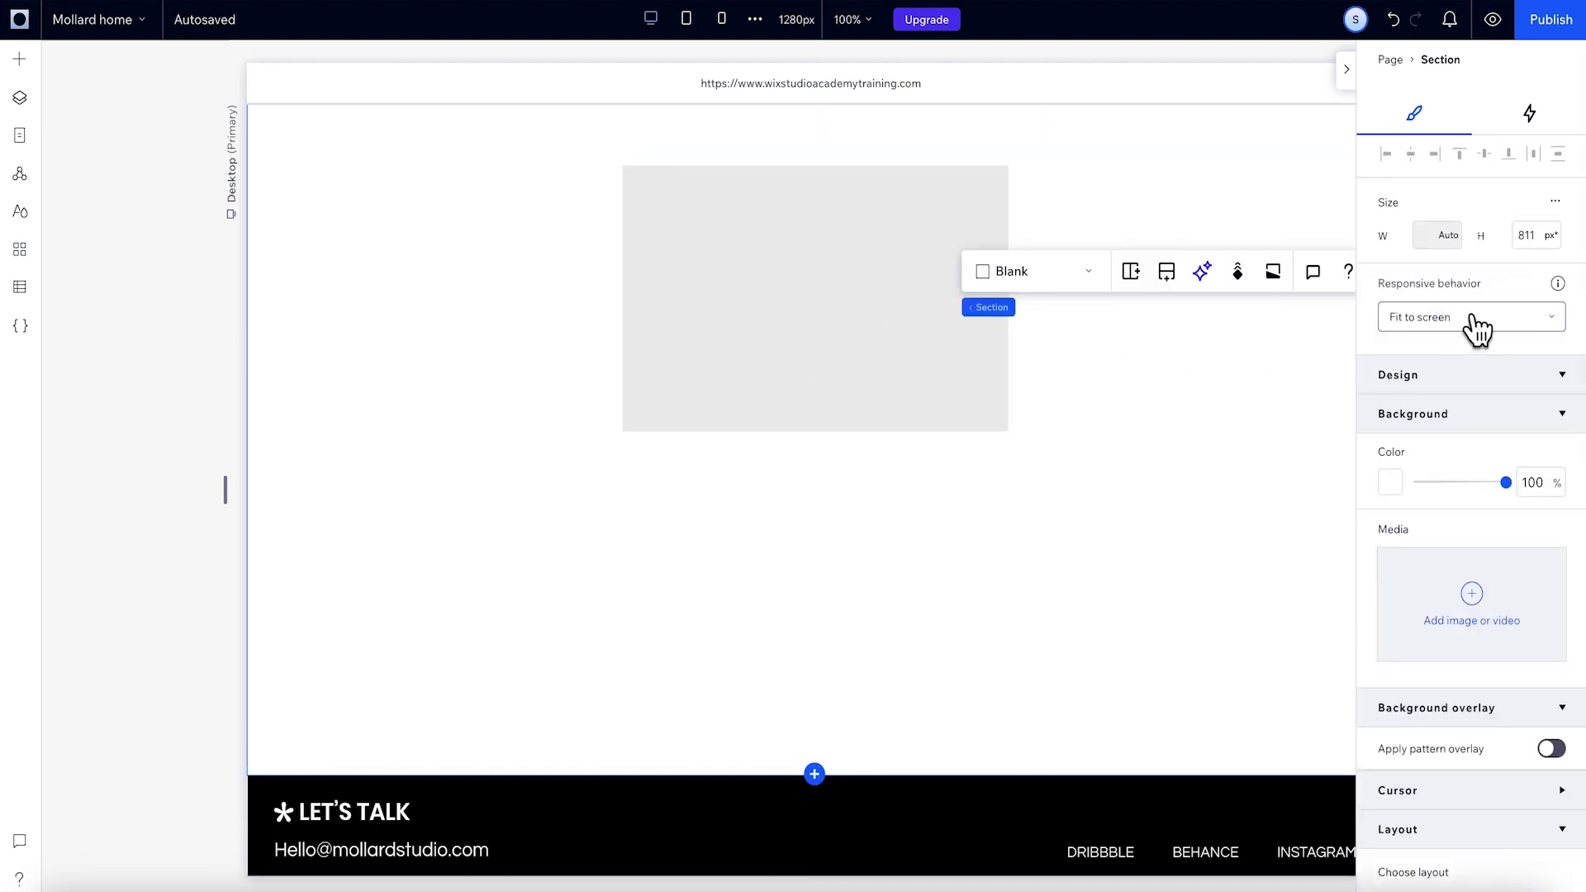
pyautogui.click(1476, 329)
pyautogui.click(1468, 258)
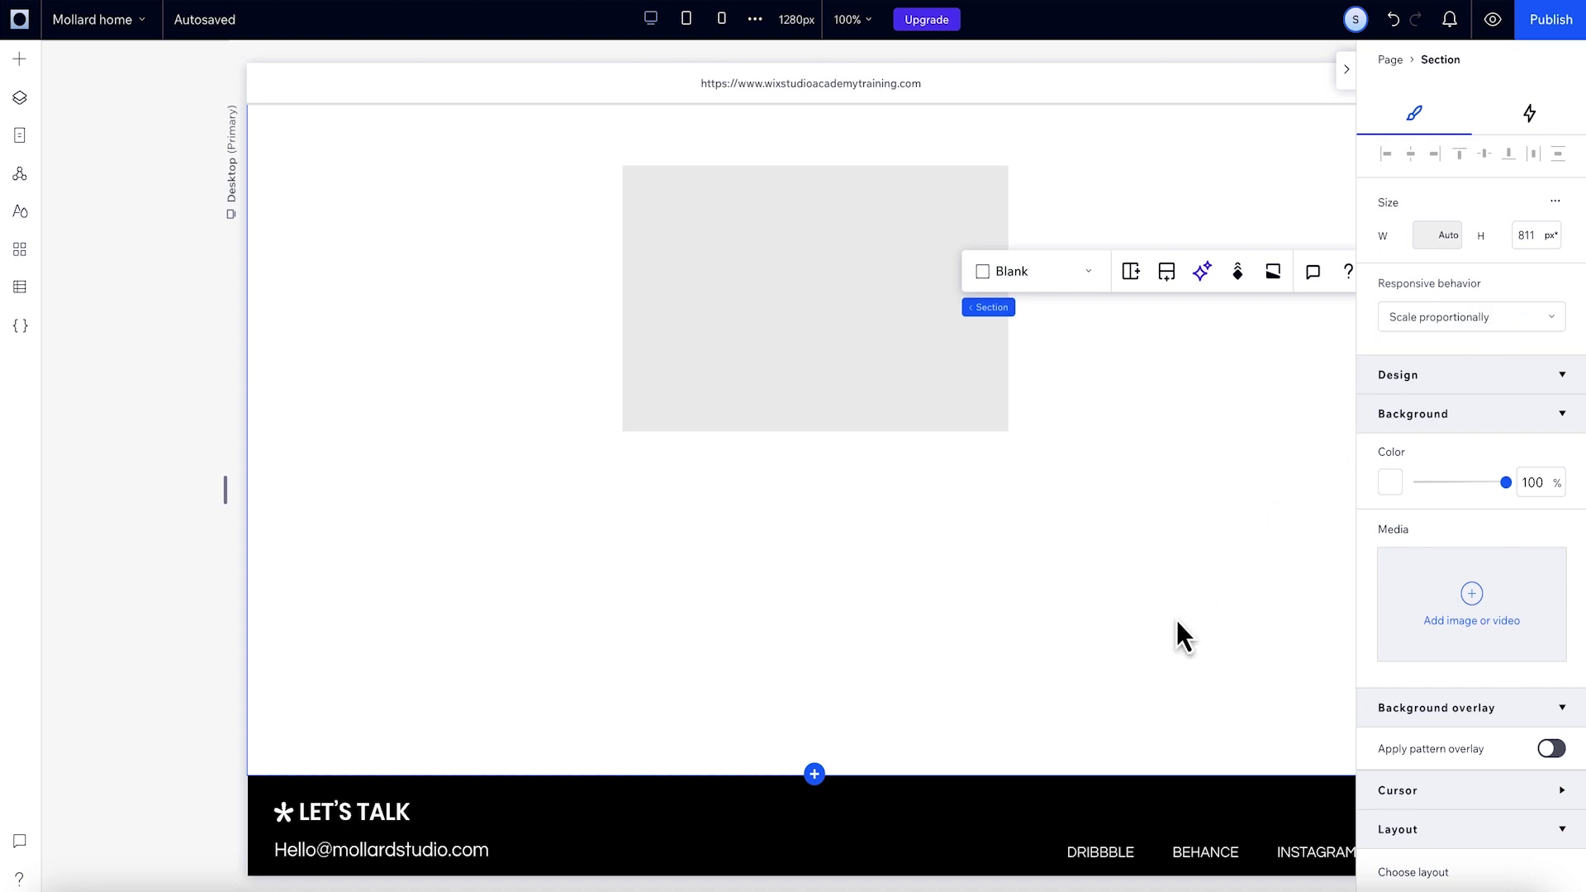
pyautogui.moveTo(1115, 770); pyautogui.dragTo(1118, 686)
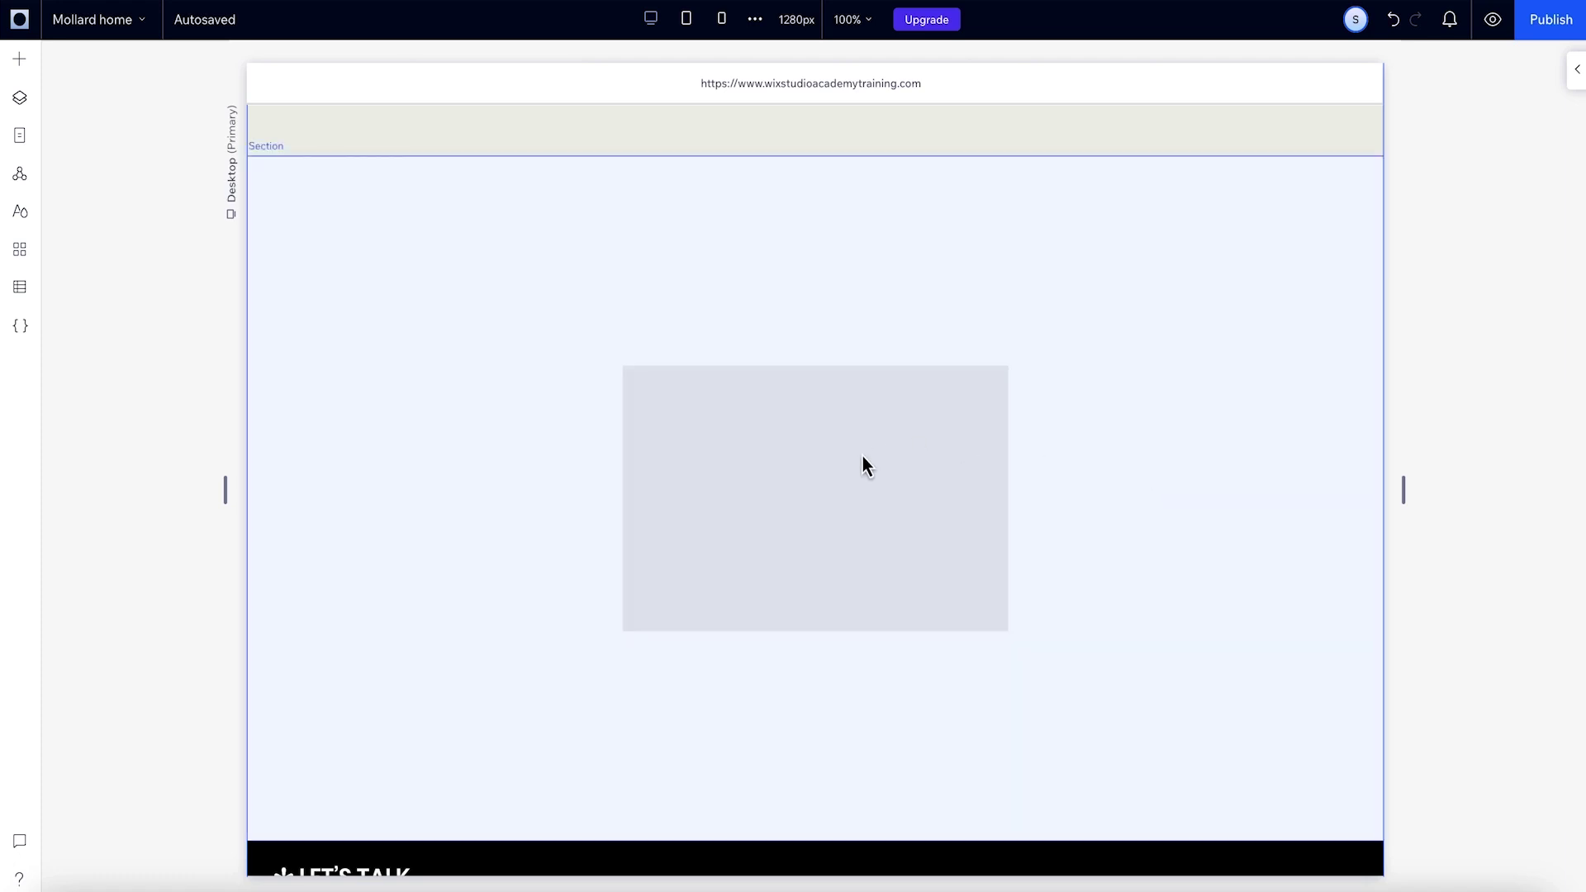
# Drag the container up and left of centre until it docks to the section's left edge.
pyautogui.click(860, 455)
pyautogui.moveTo(856, 453); pyautogui.dragTo(880, 425)
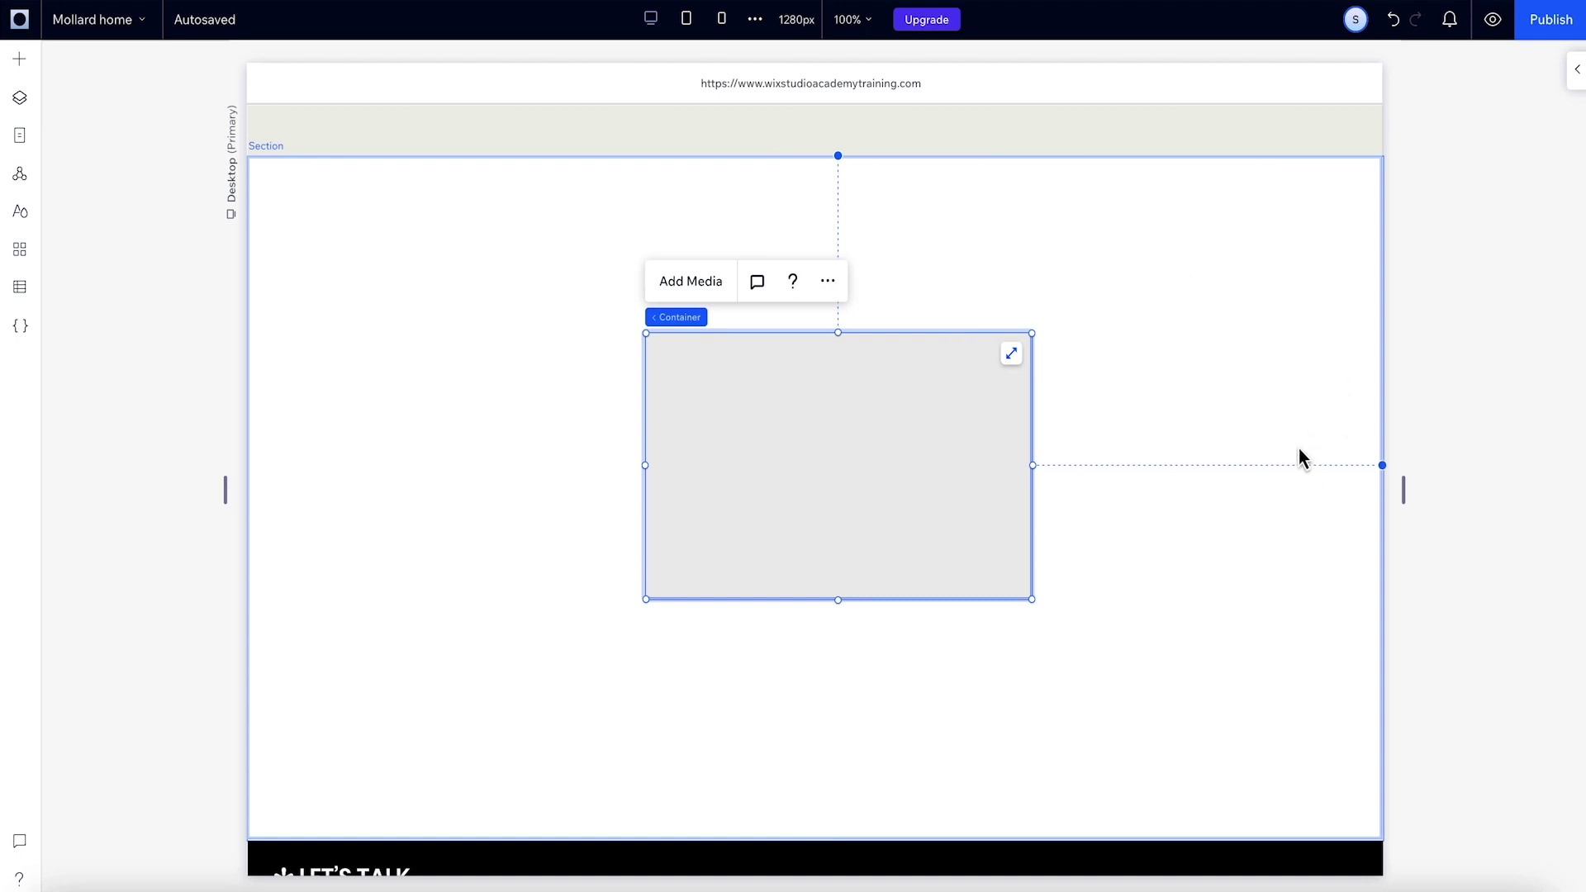
pyautogui.moveTo(920, 443); pyautogui.dragTo(854, 438)
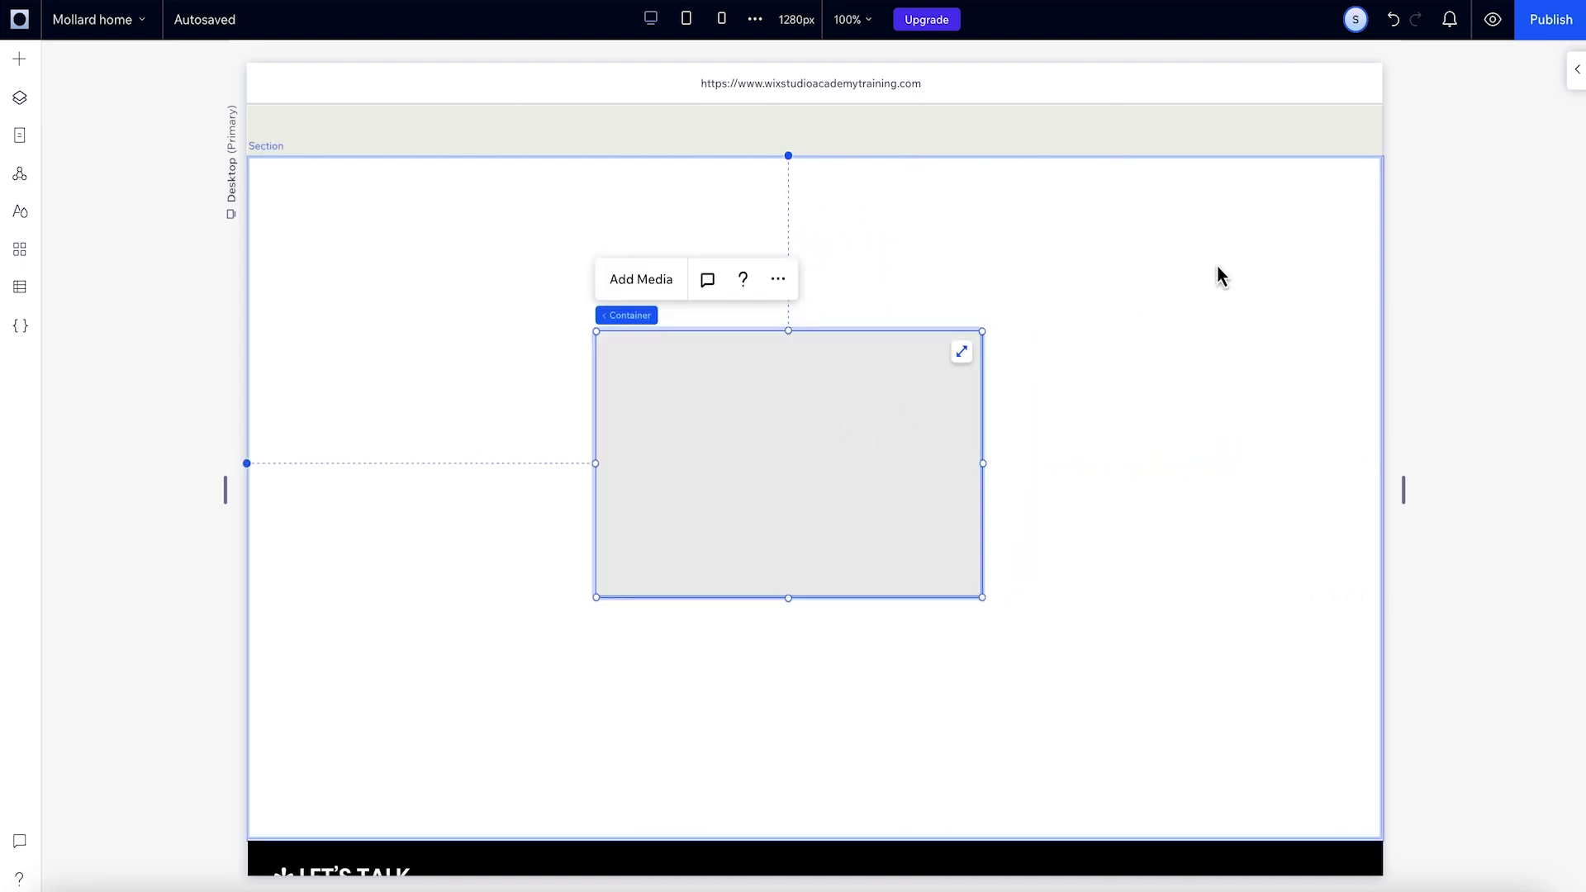
# Remove the container's top docking and drag it down, then back up to the section's middle.
pyautogui.click(1571, 71)
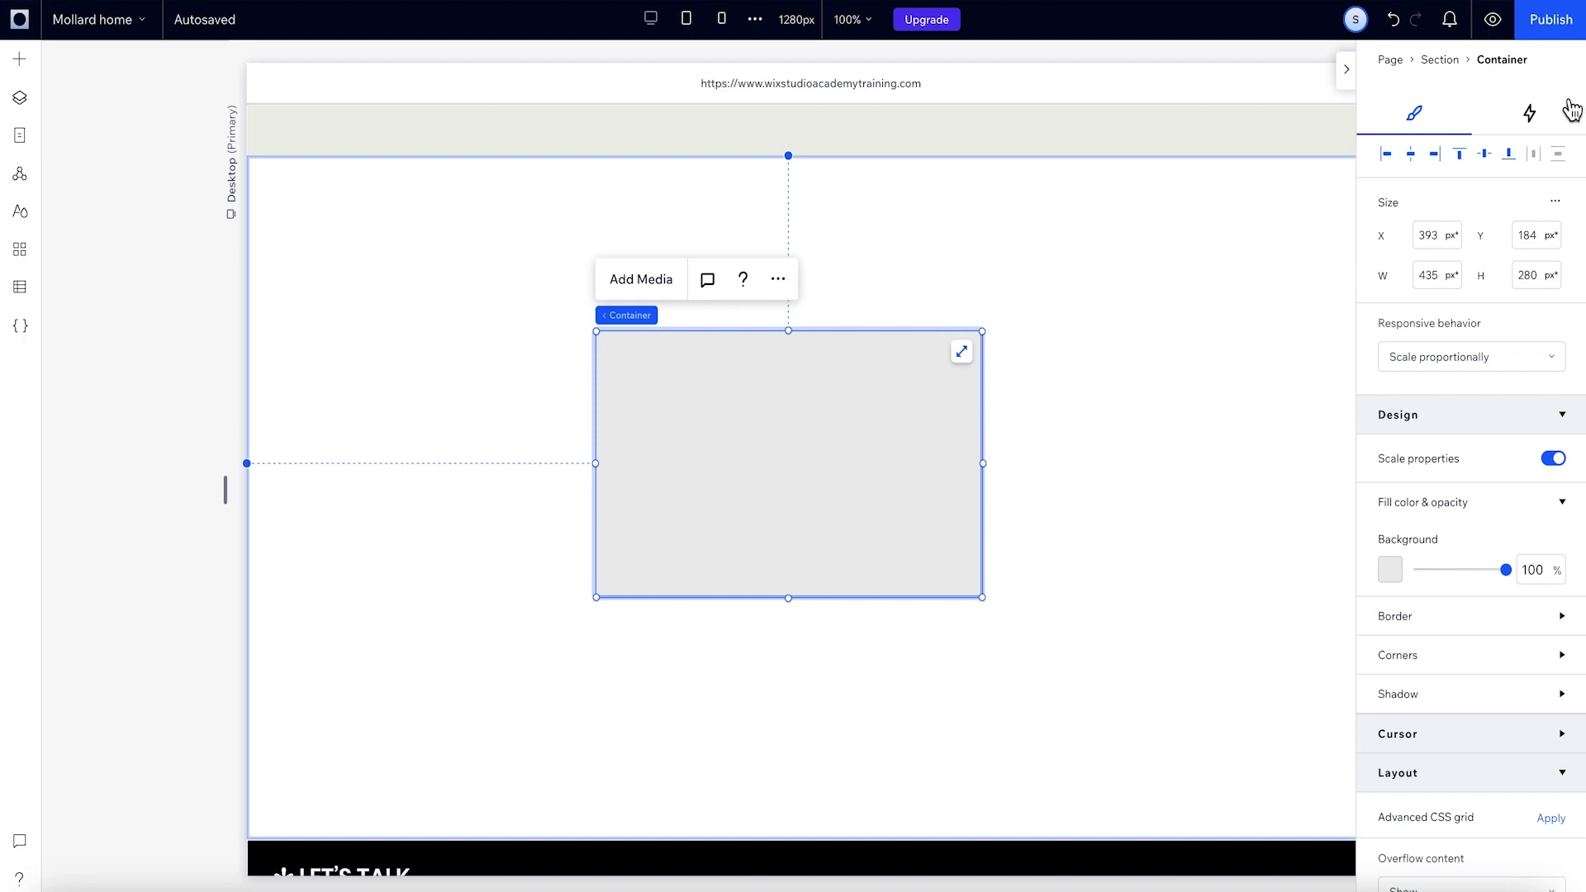
pyautogui.scroll(-1, 1477, 480)
pyautogui.scroll(-6, 1477, 479)
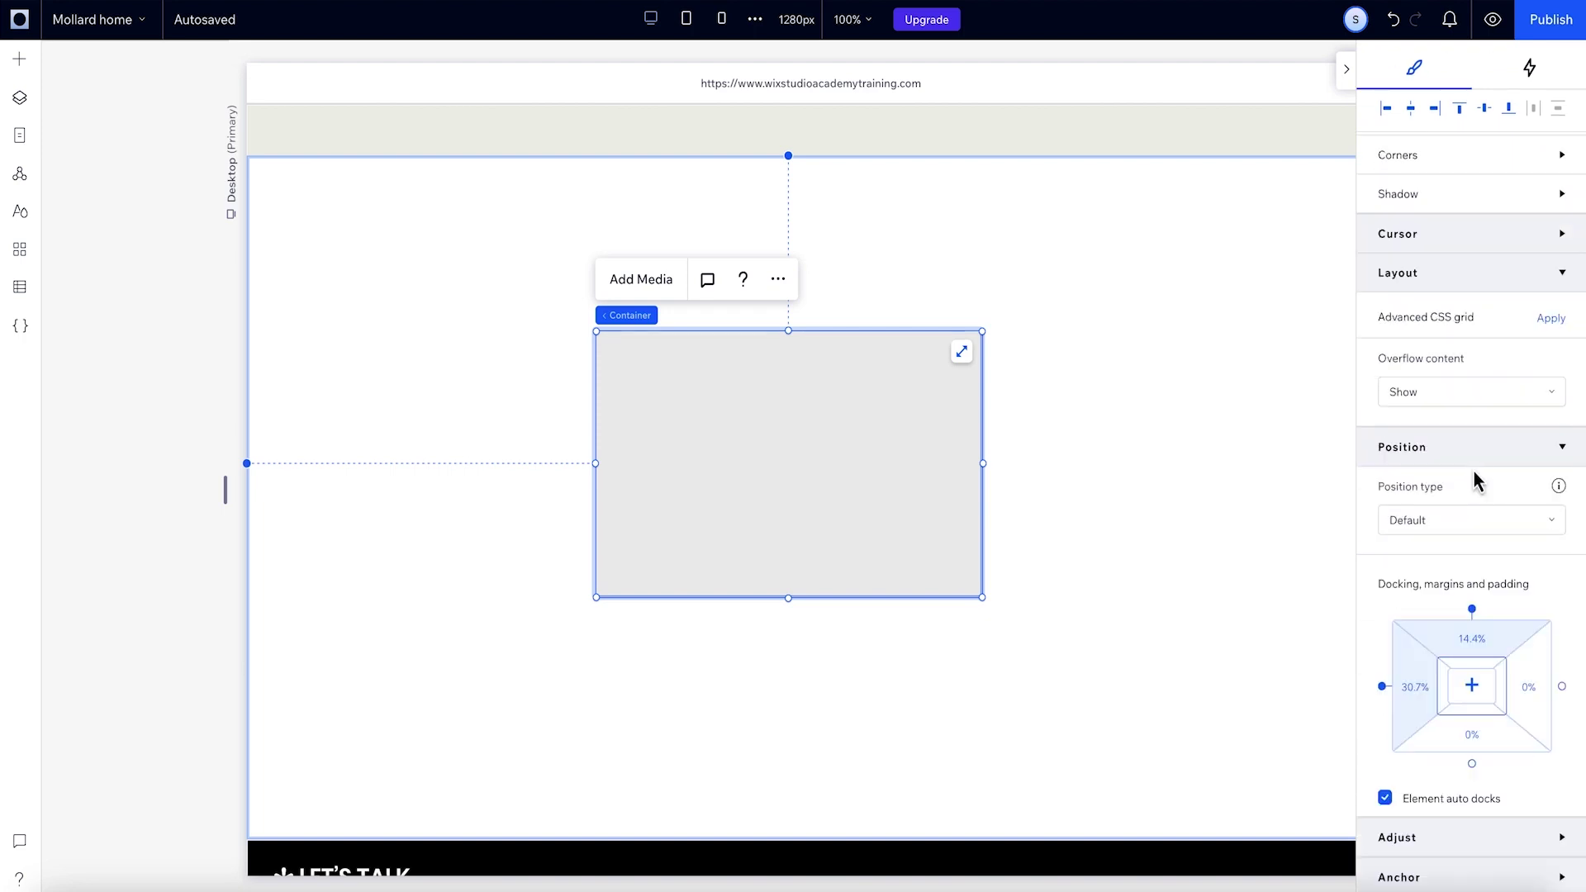
pyautogui.click(1472, 611)
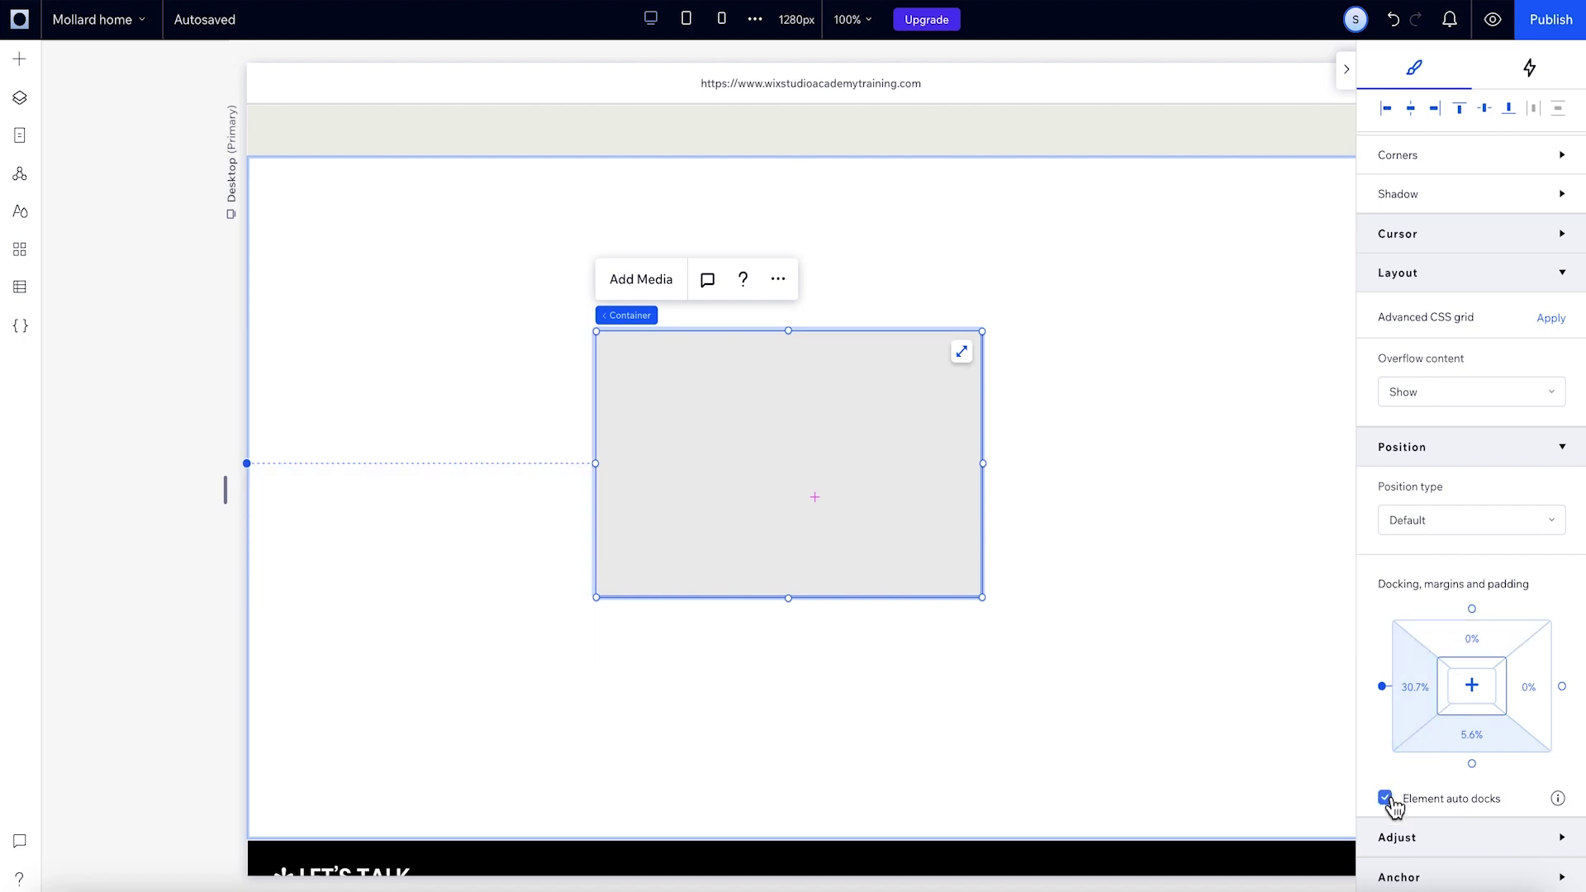
pyautogui.moveTo(903, 538); pyautogui.dragTo(900, 486)
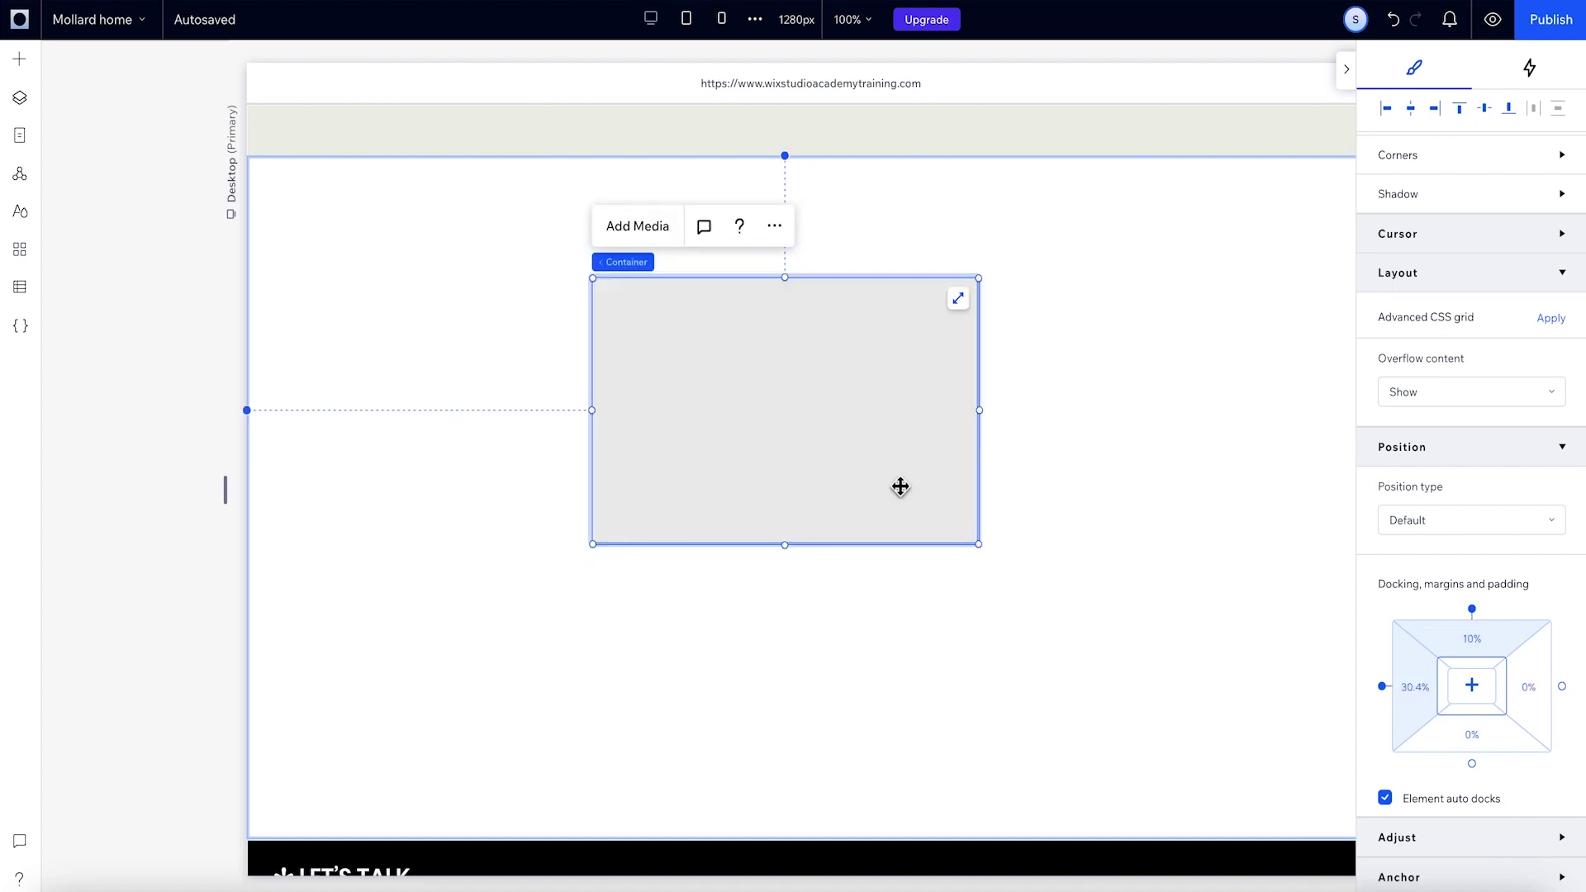
pyautogui.moveTo(900, 486); pyautogui.dragTo(877, 782)
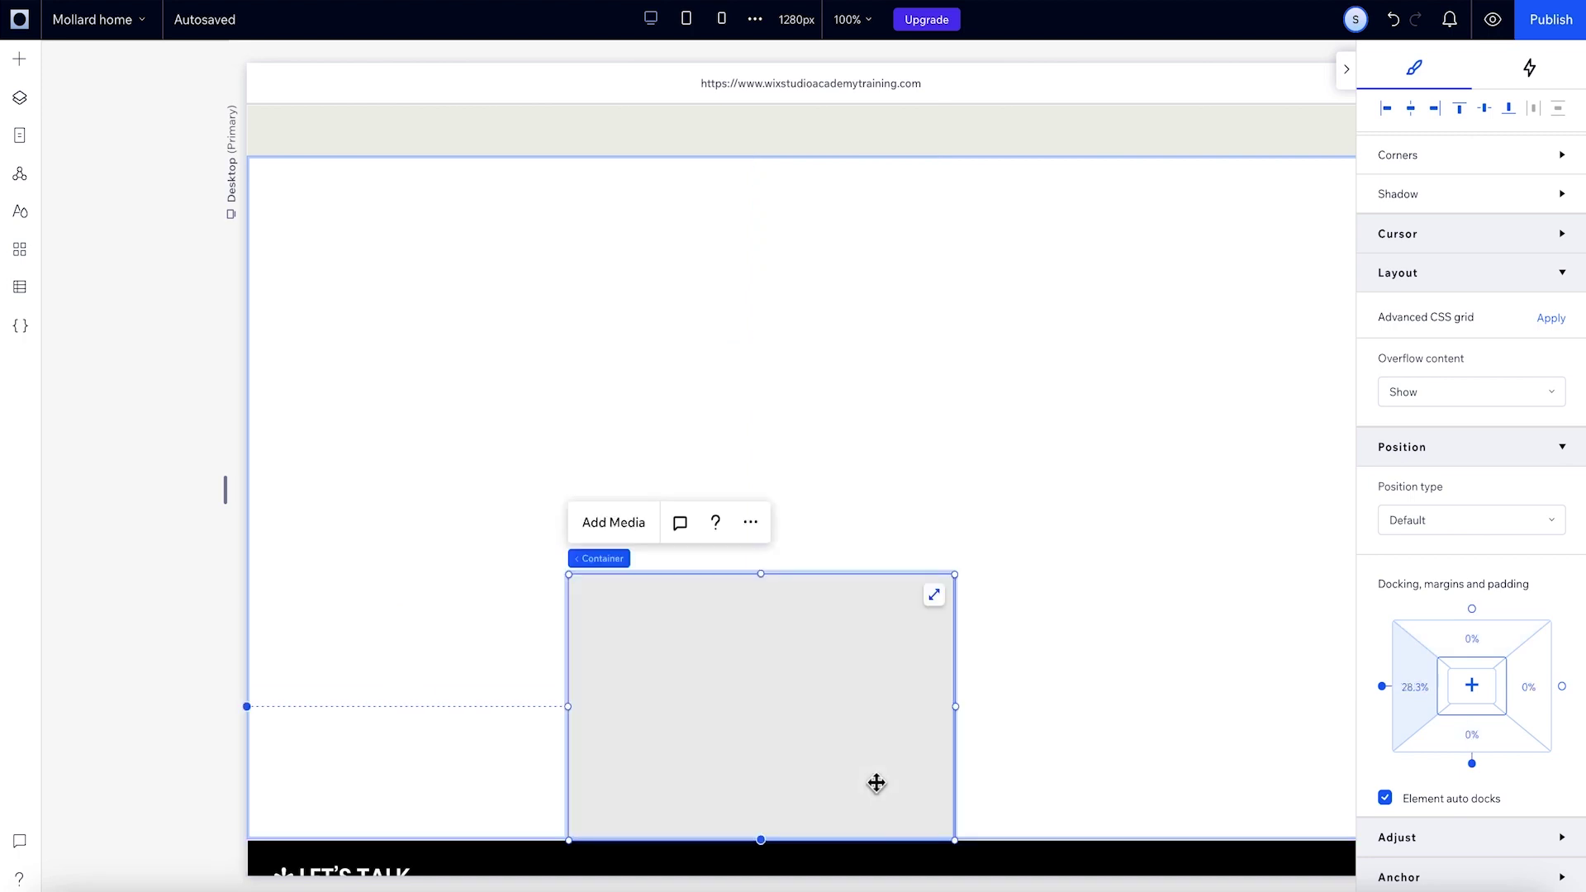
pyautogui.moveTo(877, 782); pyautogui.dragTo(925, 567)
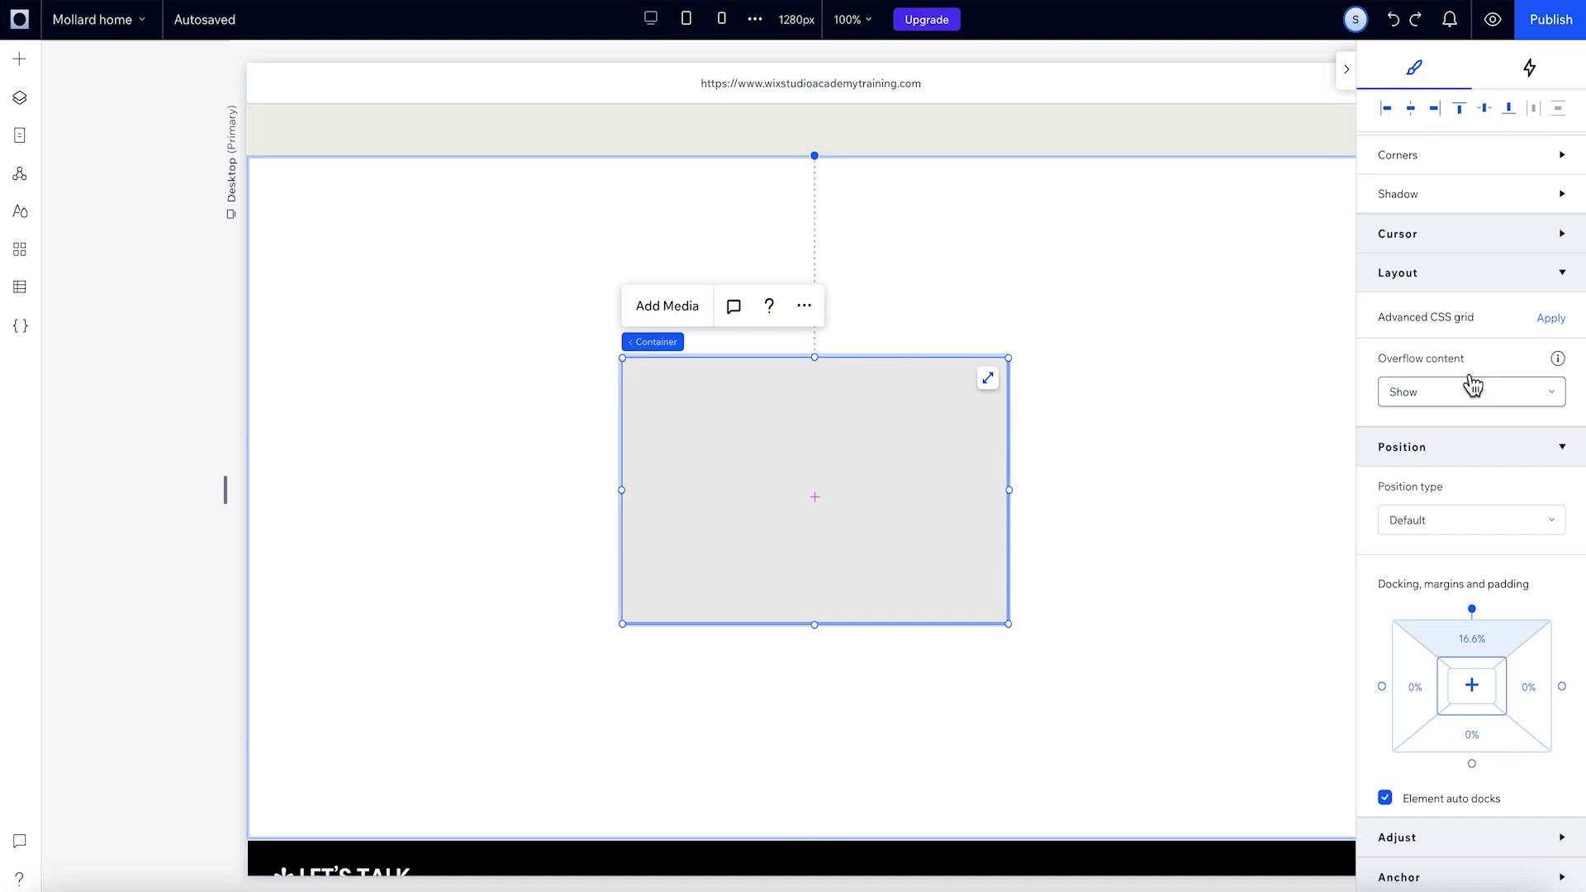
# Try the centre, left, right, vertical-centre and bottom Align options, then drag the container to dock top and right.
pyautogui.click(1473, 689)
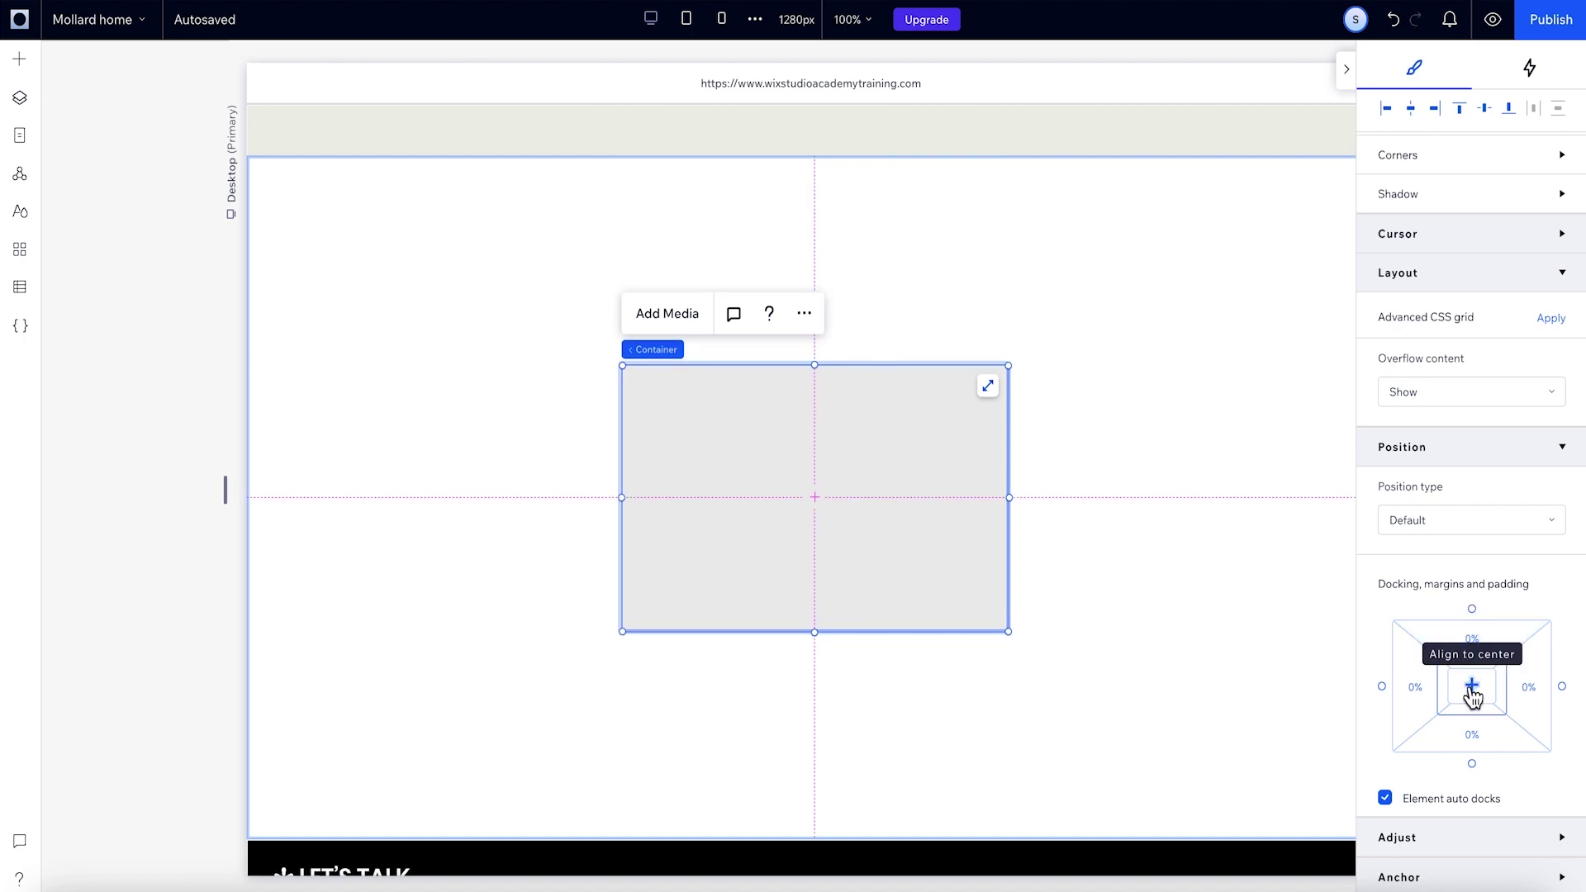
pyautogui.click(1389, 114)
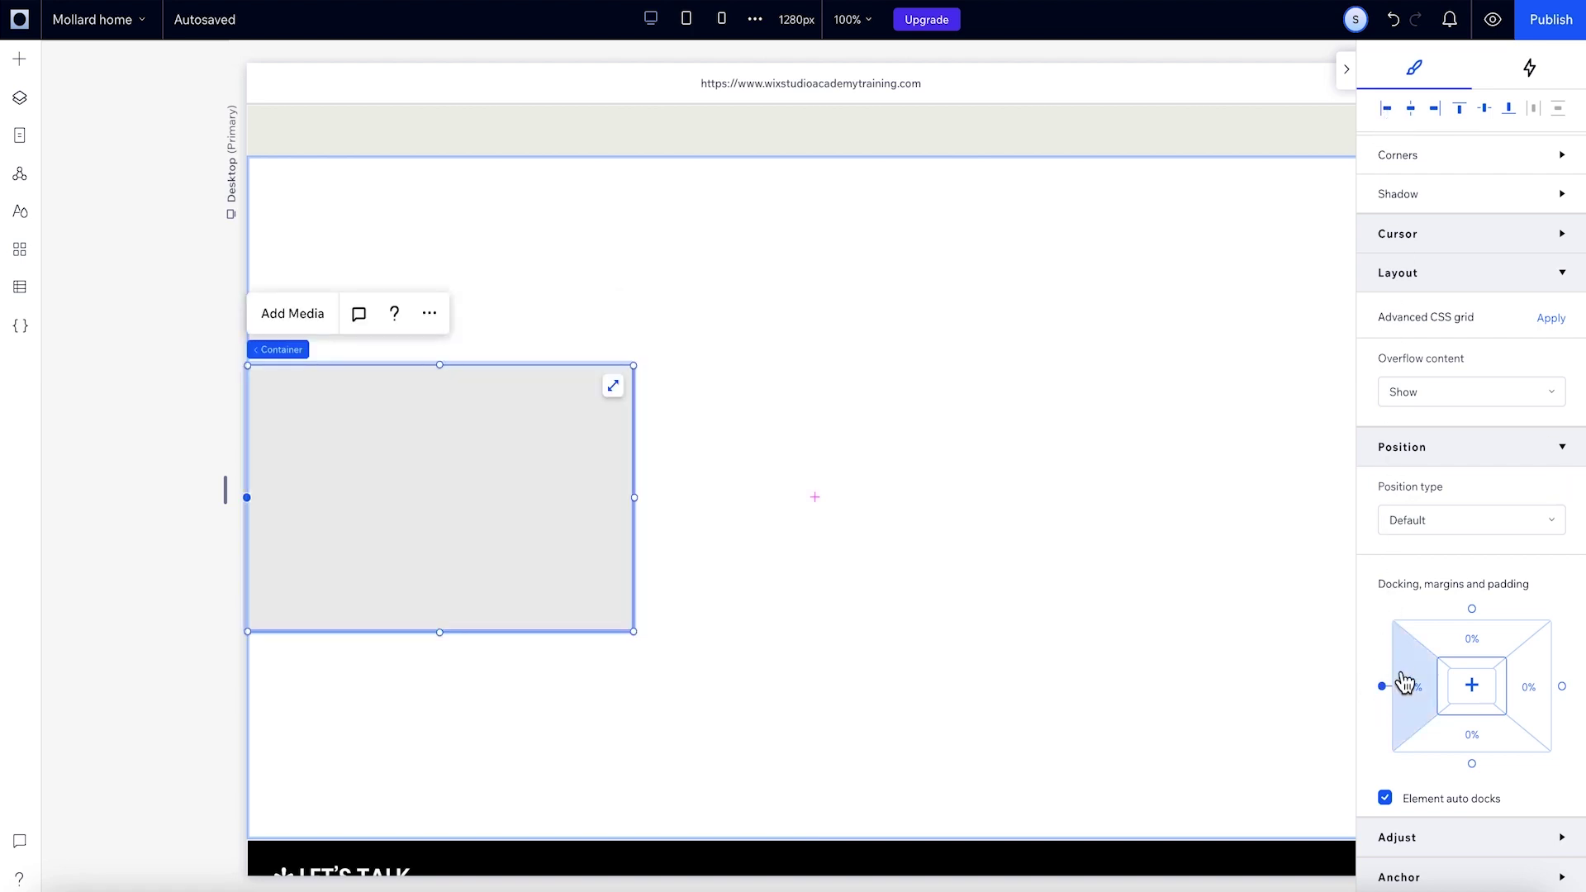
pyautogui.moveTo(533, 510); pyautogui.dragTo(531, 475)
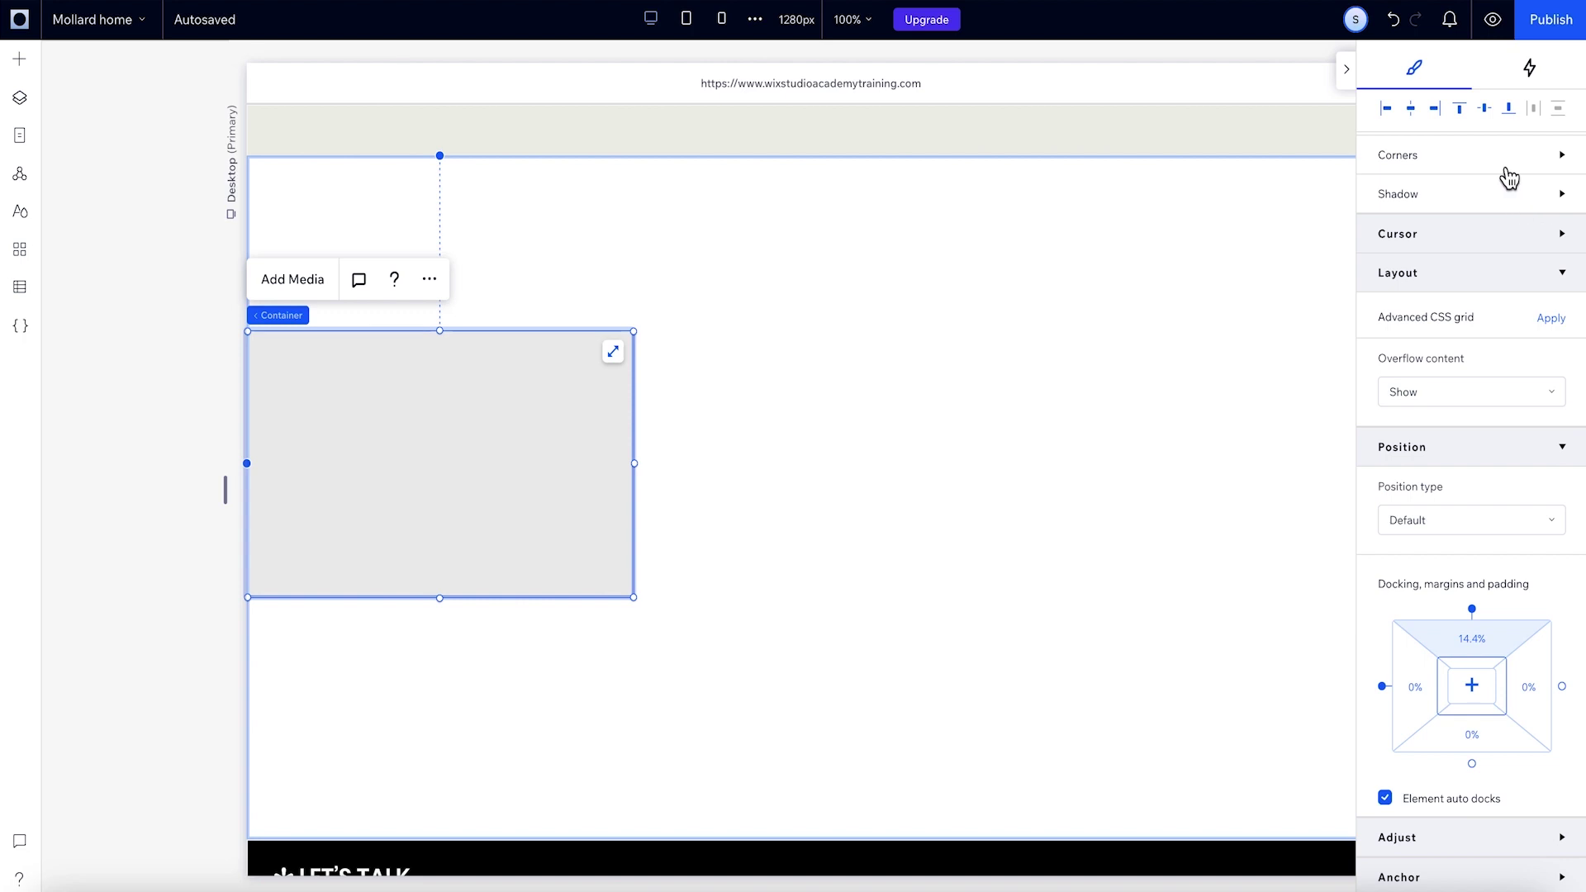
pyautogui.click(1436, 109)
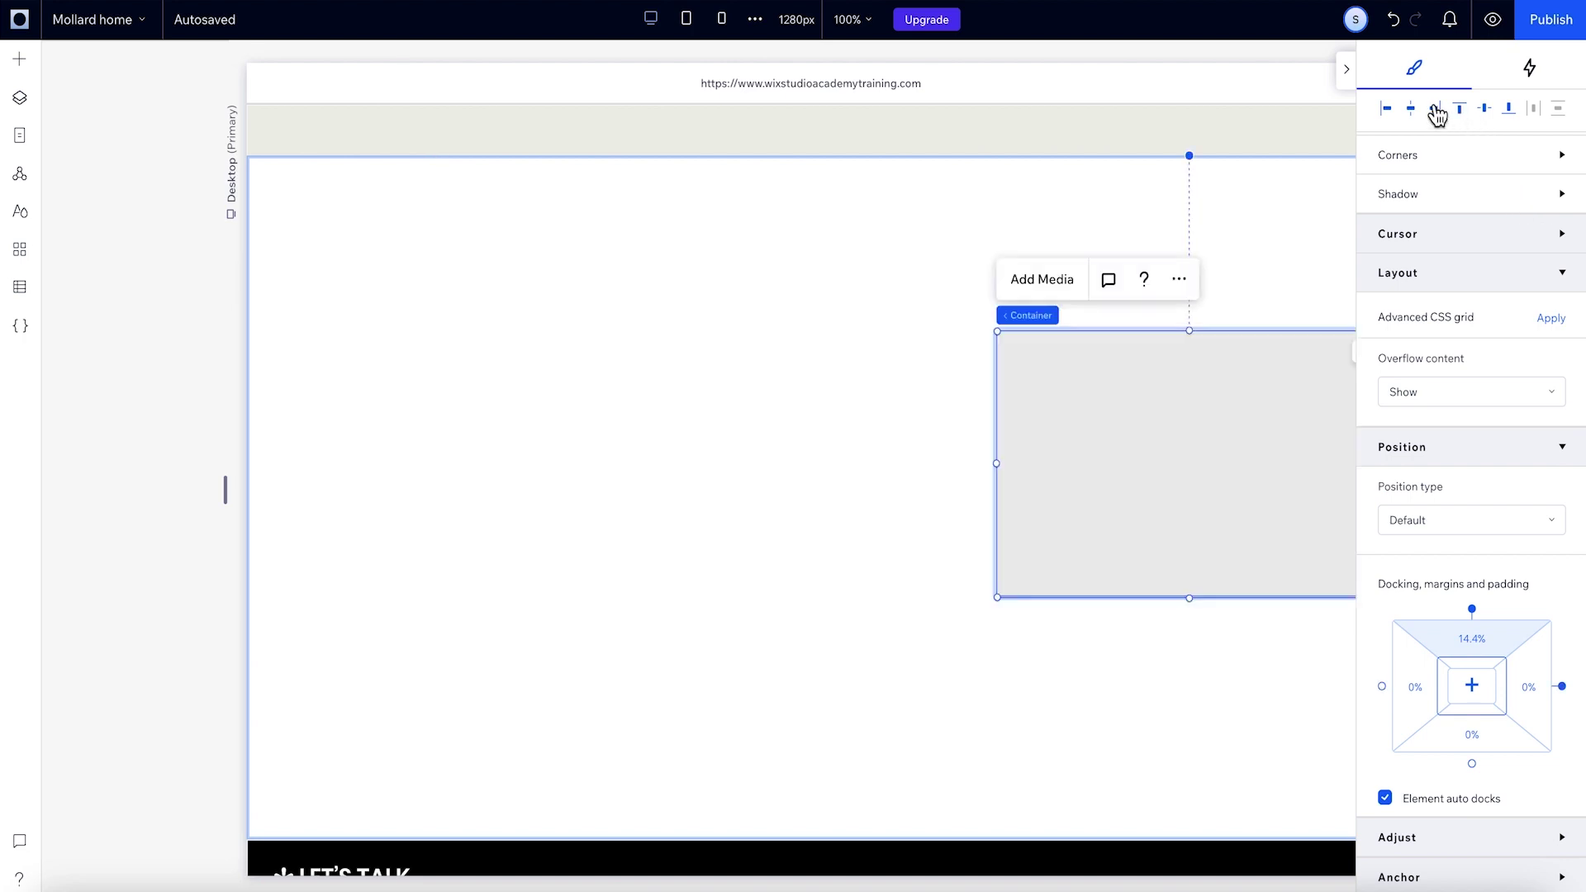
pyautogui.click(1482, 109)
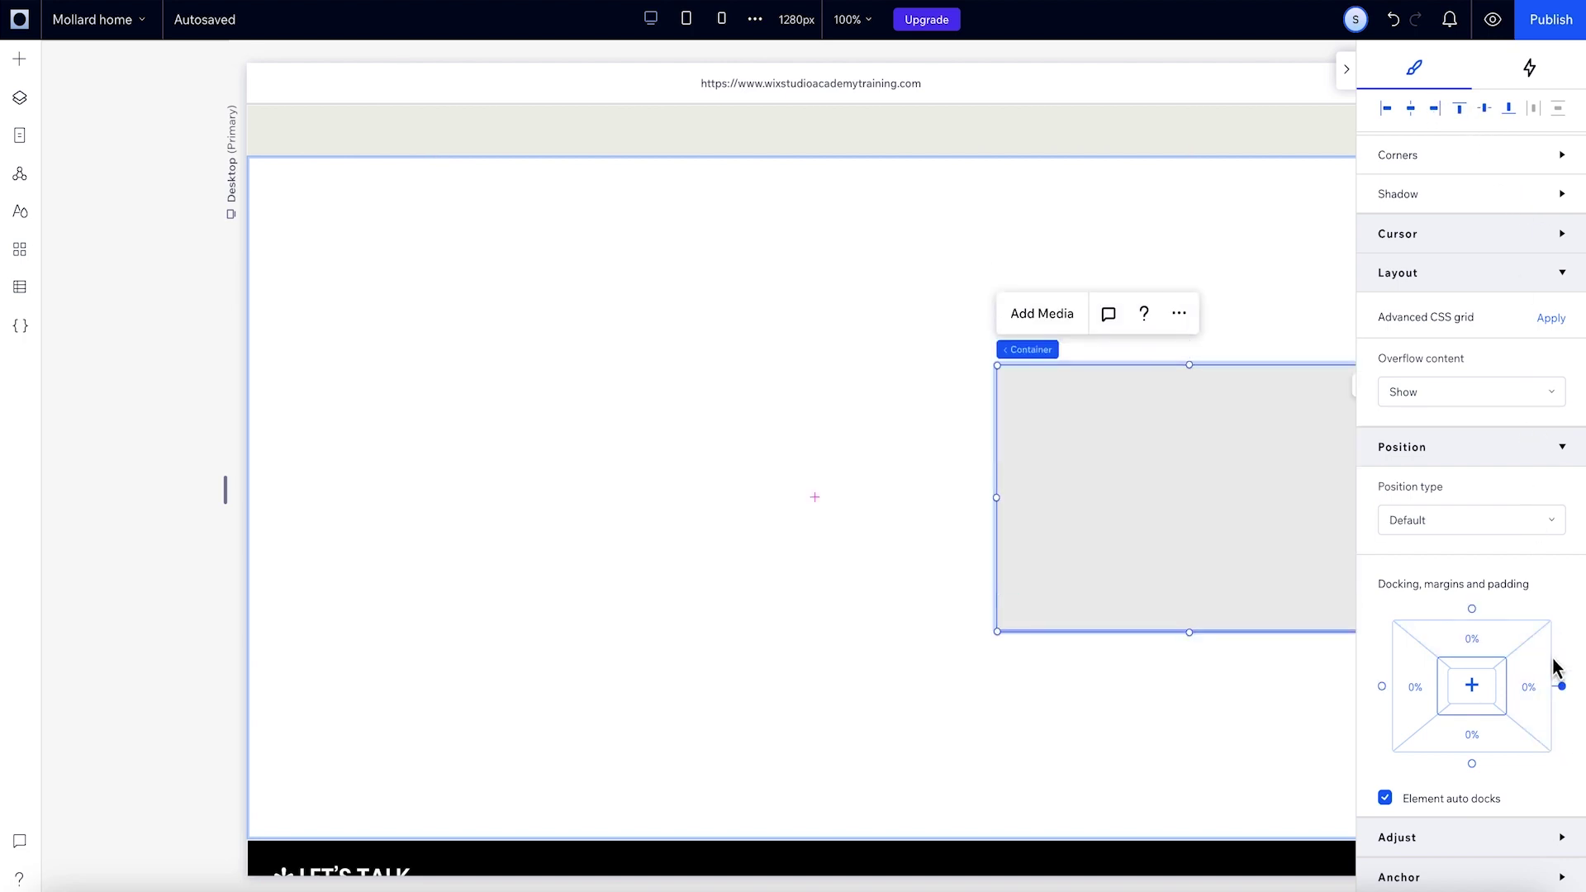
pyautogui.click(1511, 109)
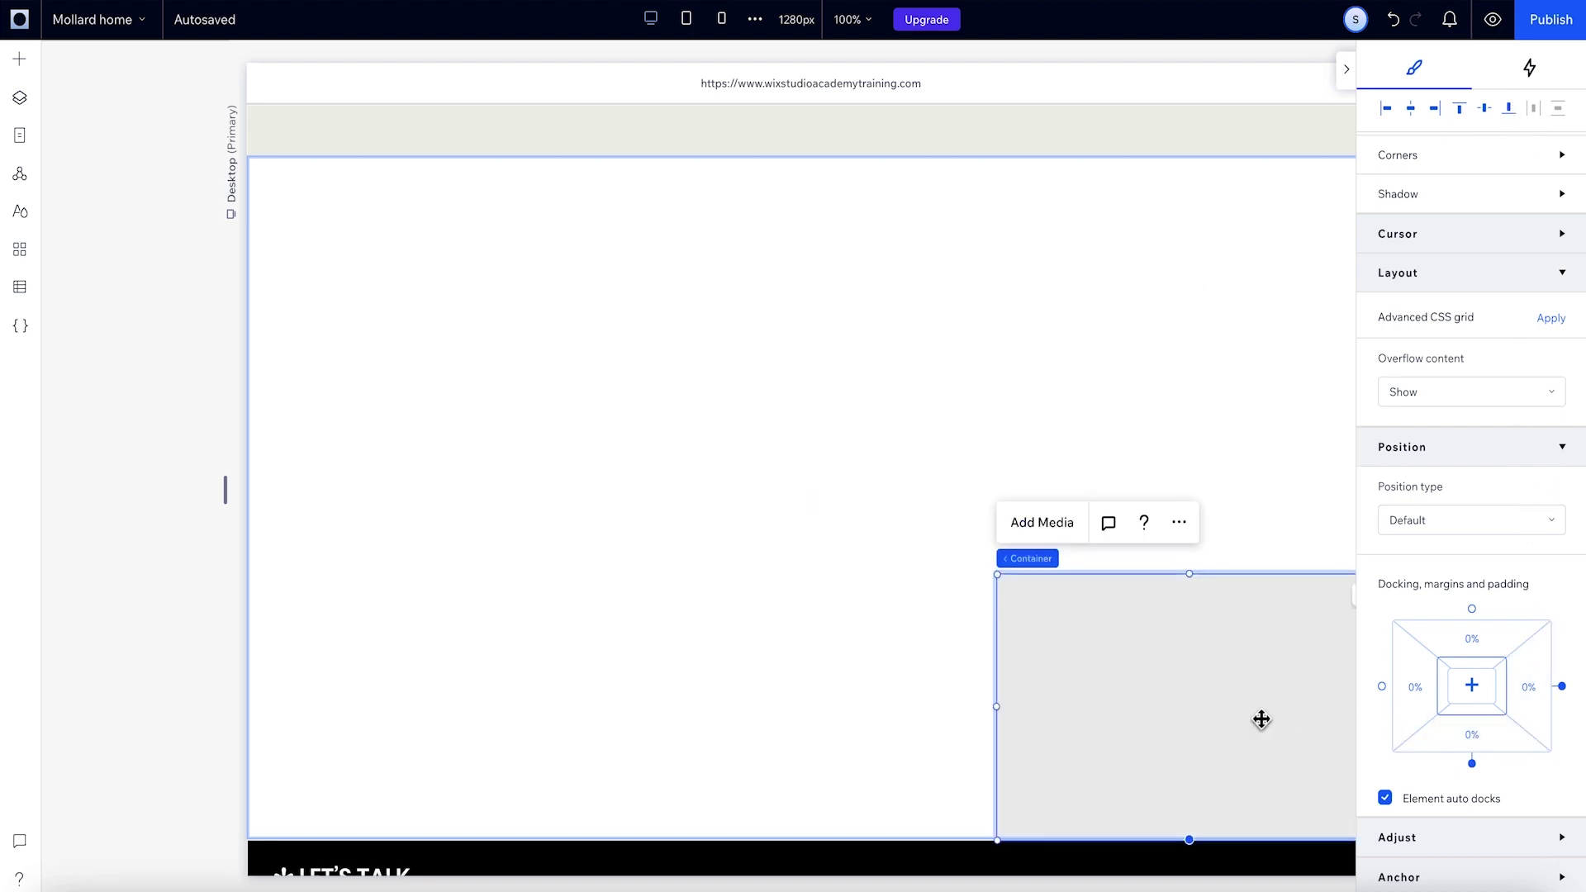
pyautogui.moveTo(1261, 720); pyautogui.dragTo(1261, 702)
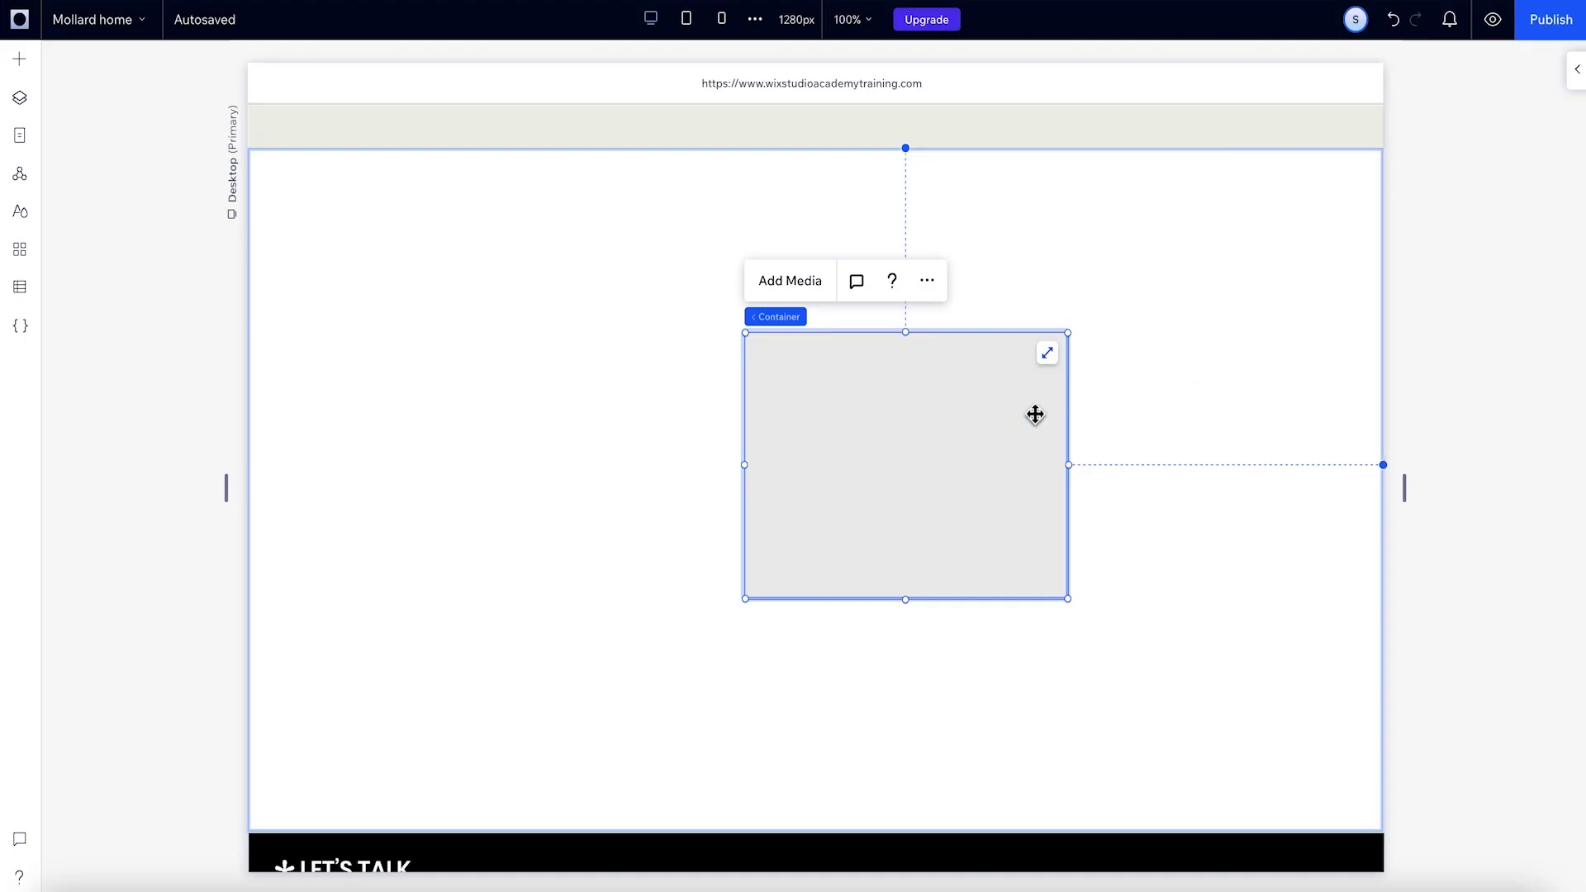
# Stretch the container to fill the section's right side at full height, 815 x 720 px.
pyautogui.moveTo(1068, 464); pyautogui.dragTo(1383, 464)
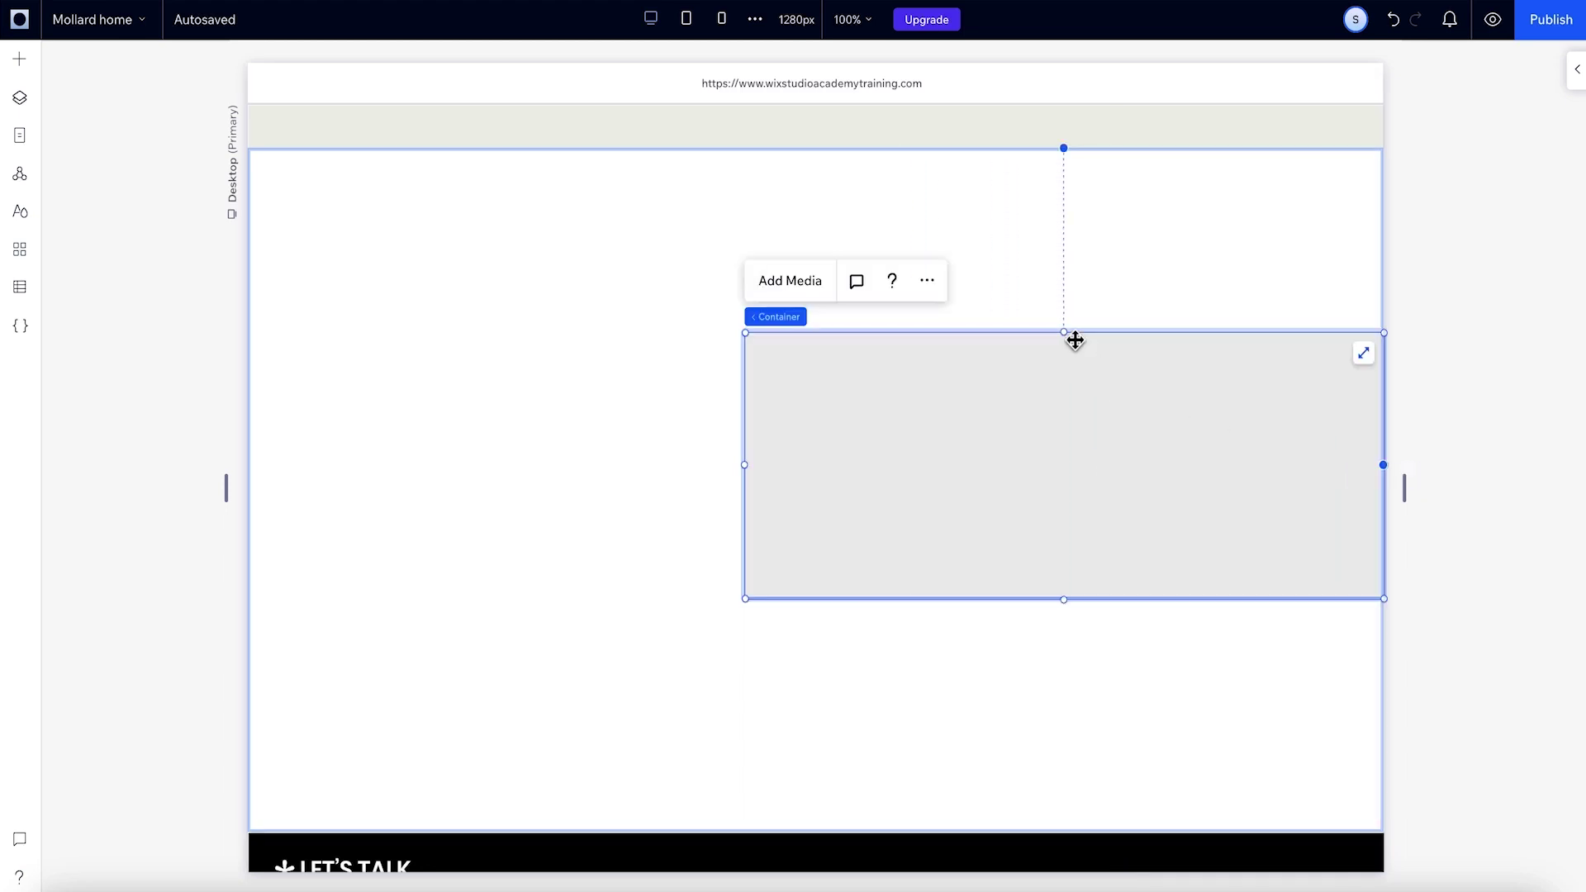
pyautogui.moveTo(1064, 332); pyautogui.dragTo(1059, 149)
pyautogui.moveTo(1079, 609); pyautogui.dragTo(1040, 833)
pyautogui.moveTo(744, 492); pyautogui.dragTo(660, 489)
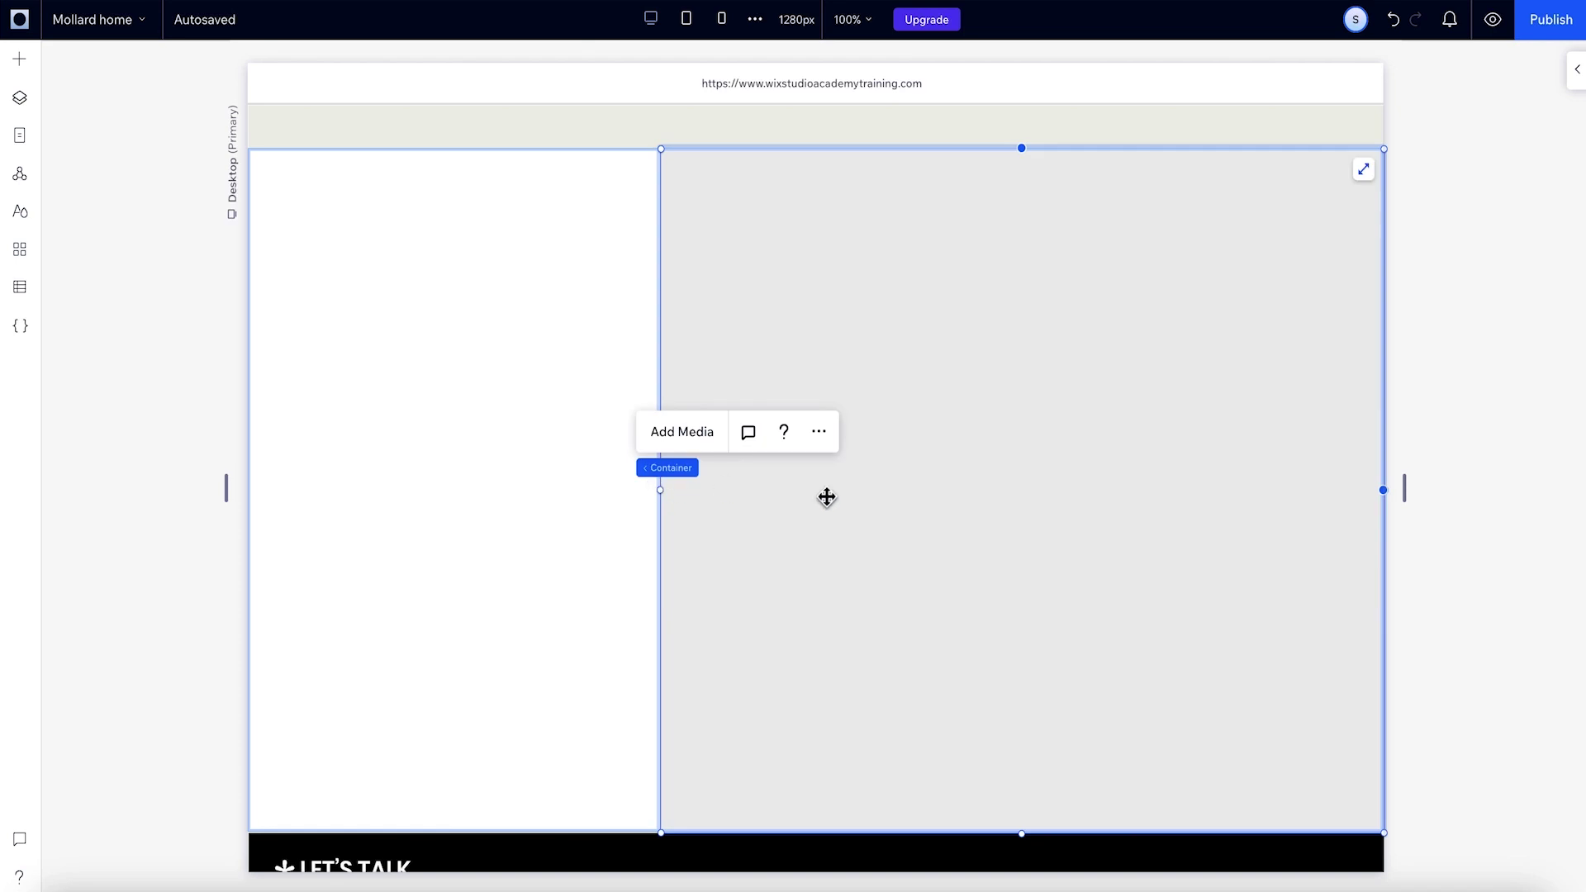
# Give the container a black background colour.
pyautogui.click(1575, 73)
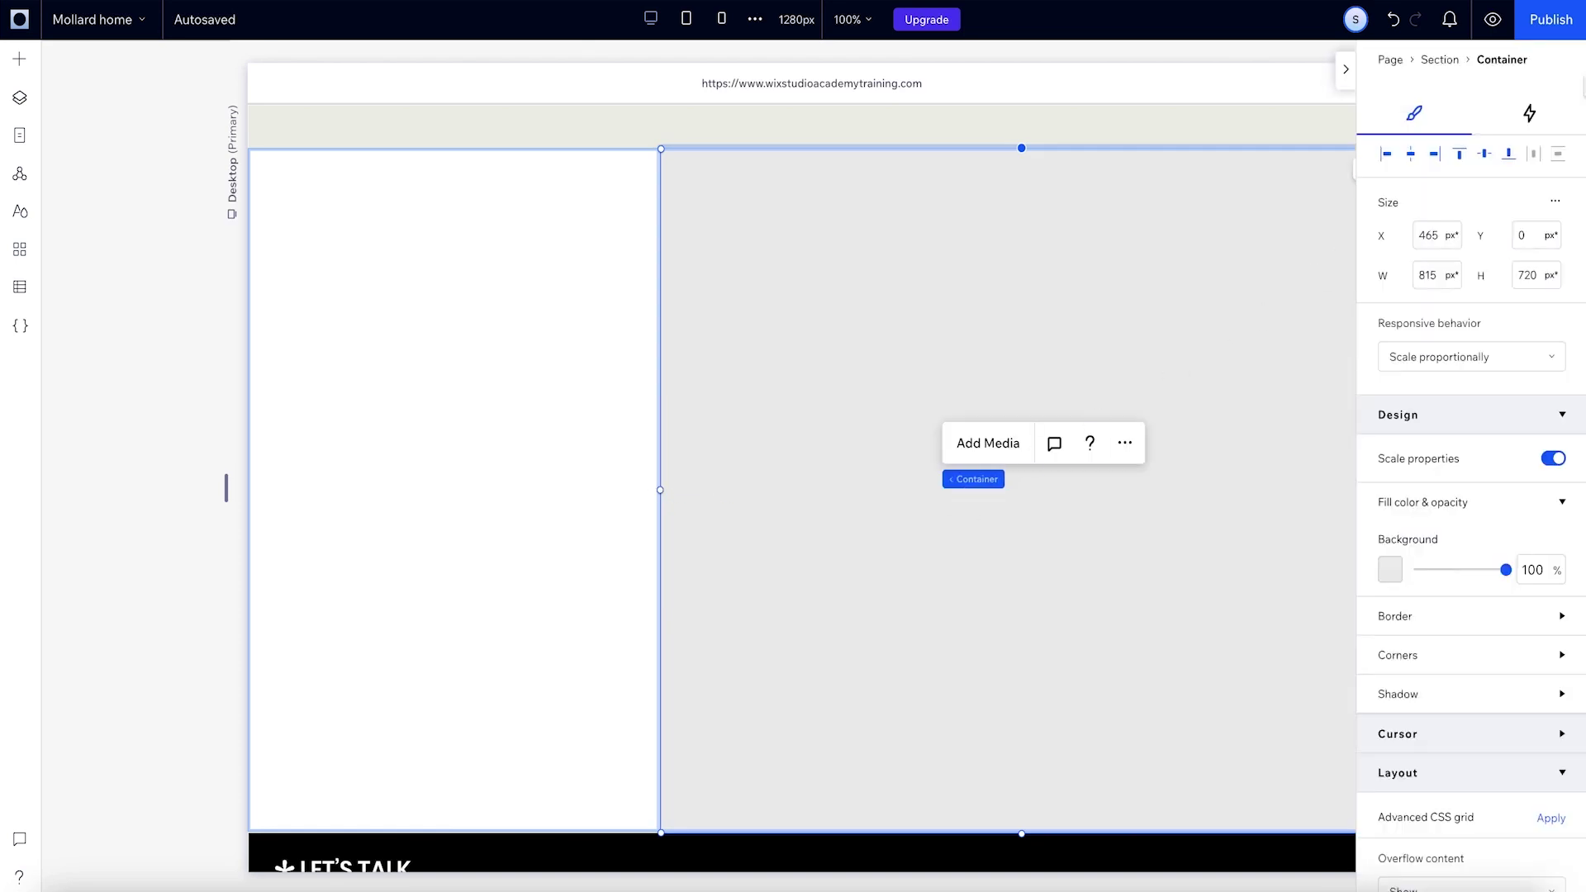
pyautogui.click(1388, 572)
pyautogui.click(1550, 601)
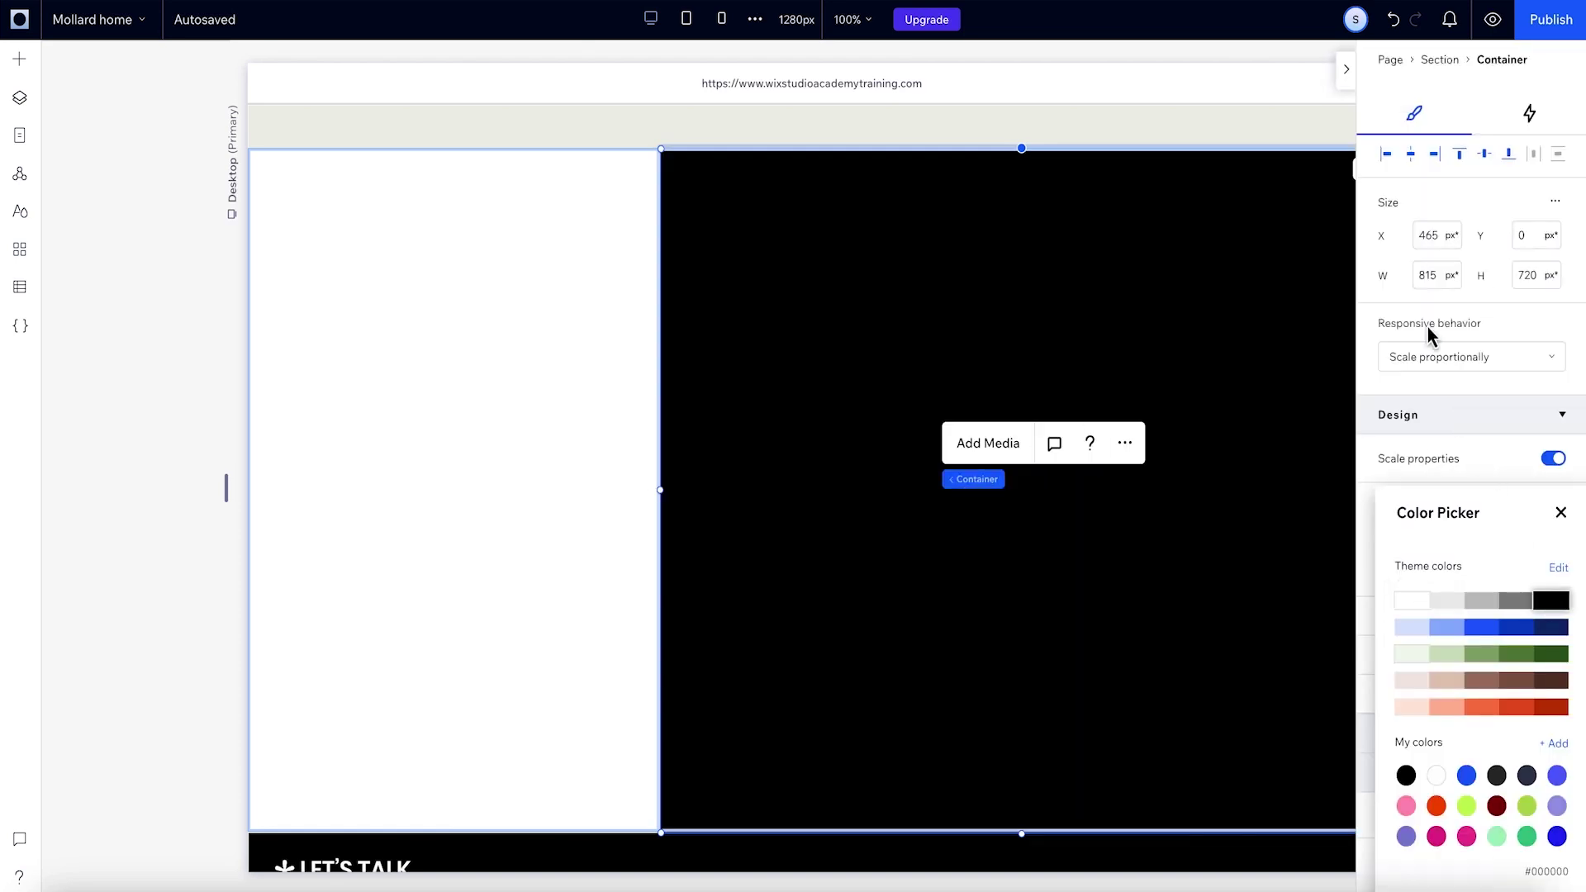
pyautogui.press('Escape')
# Drop the AuraSkyn HP image from Assets into the black container, resized to 380 x 216 in its lower middle.
pyautogui.click(1342, 72)
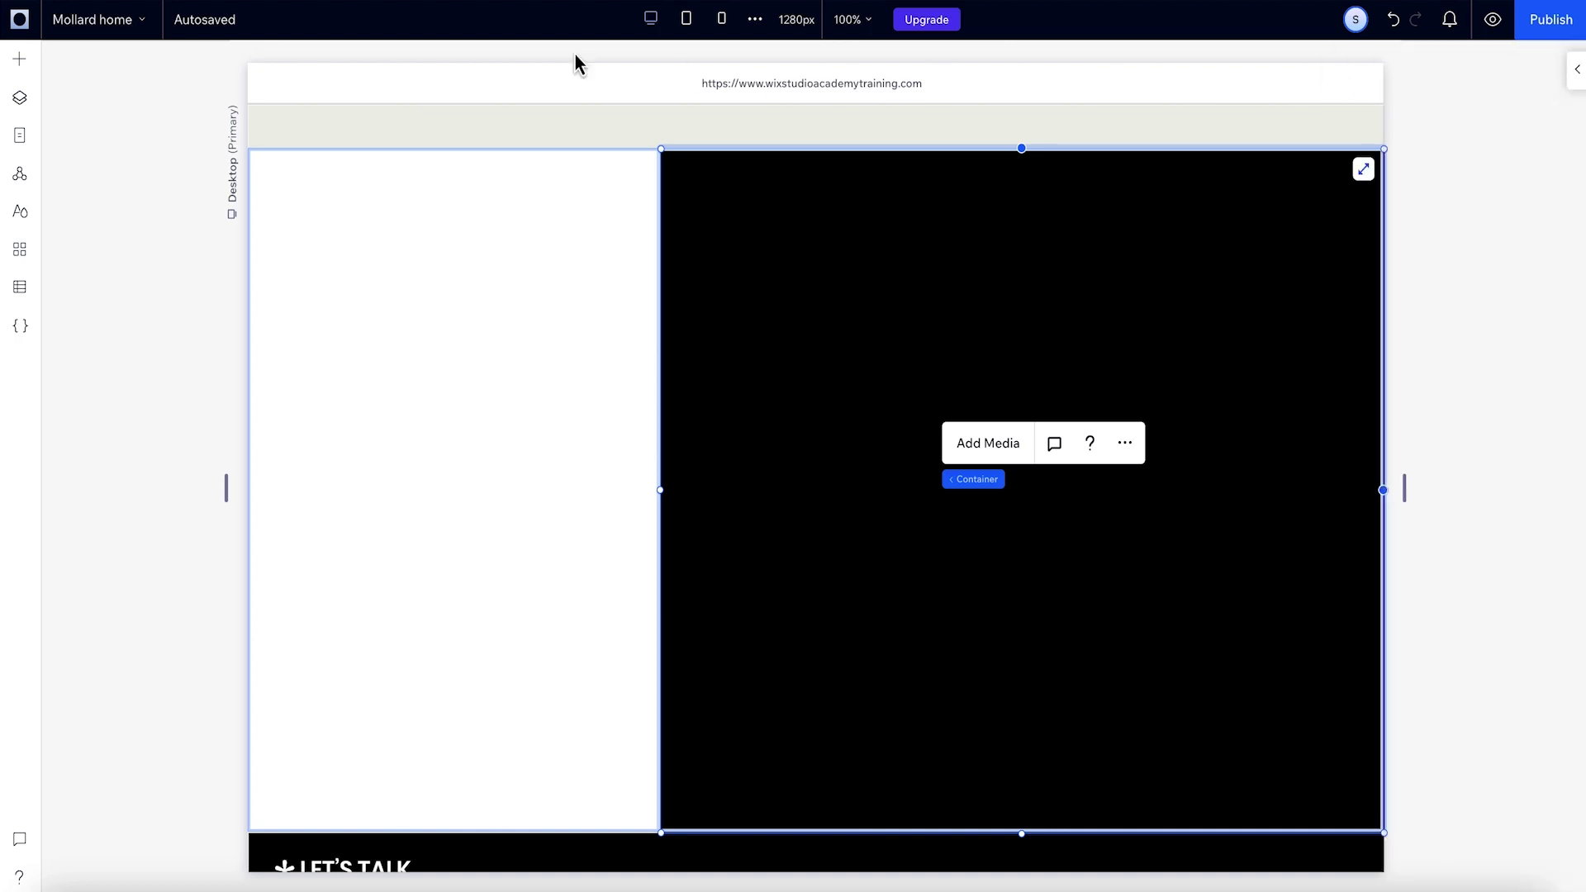
pyautogui.click(19, 60)
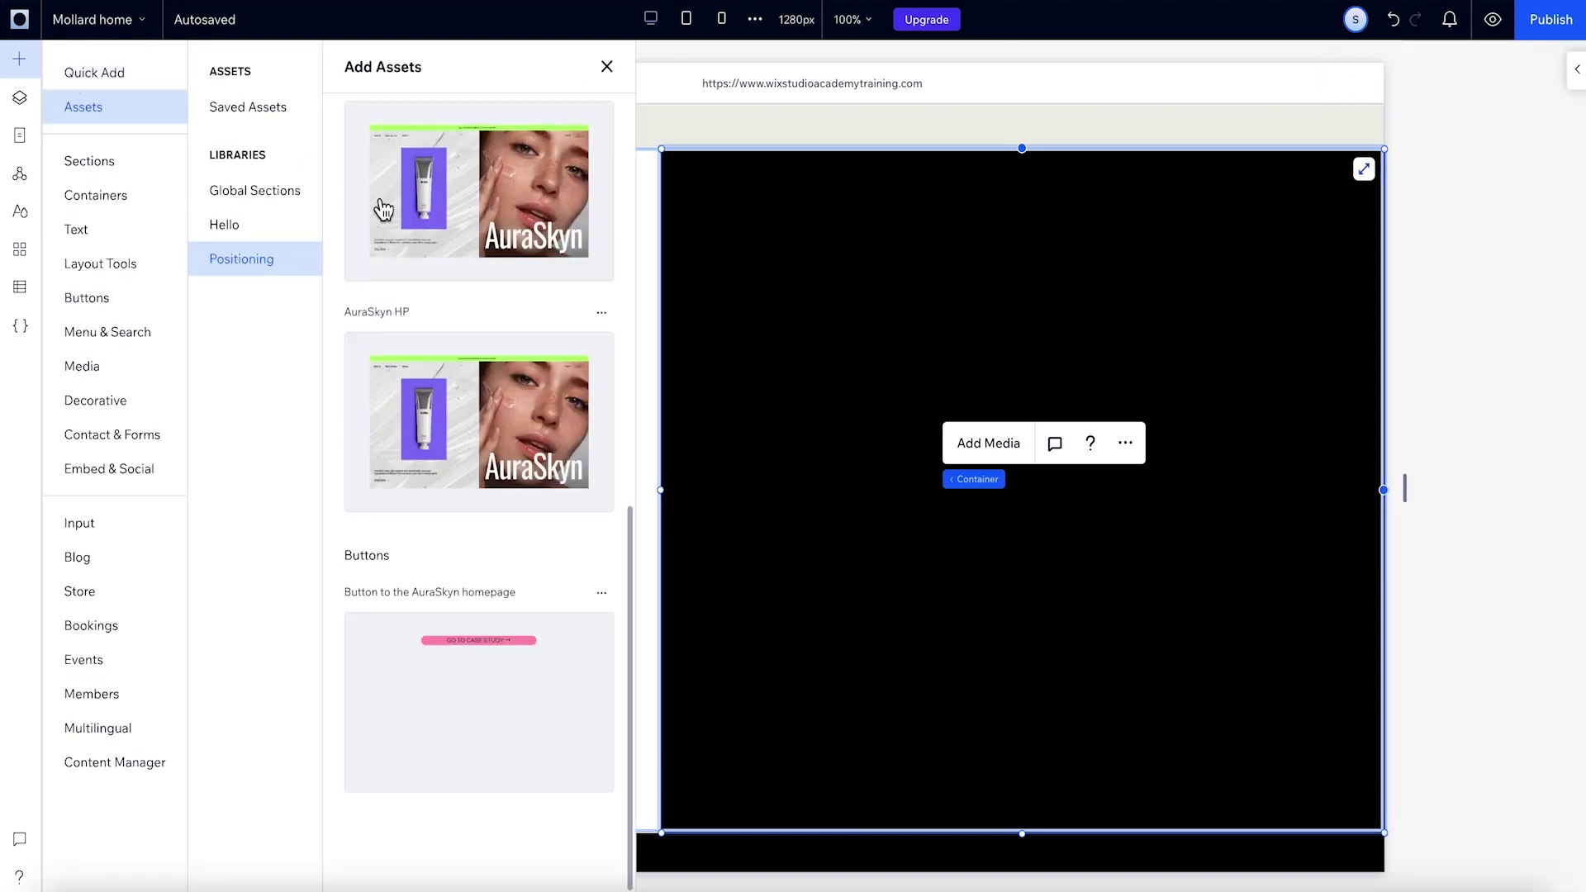
pyautogui.moveTo(425, 216); pyautogui.dragTo(923, 444)
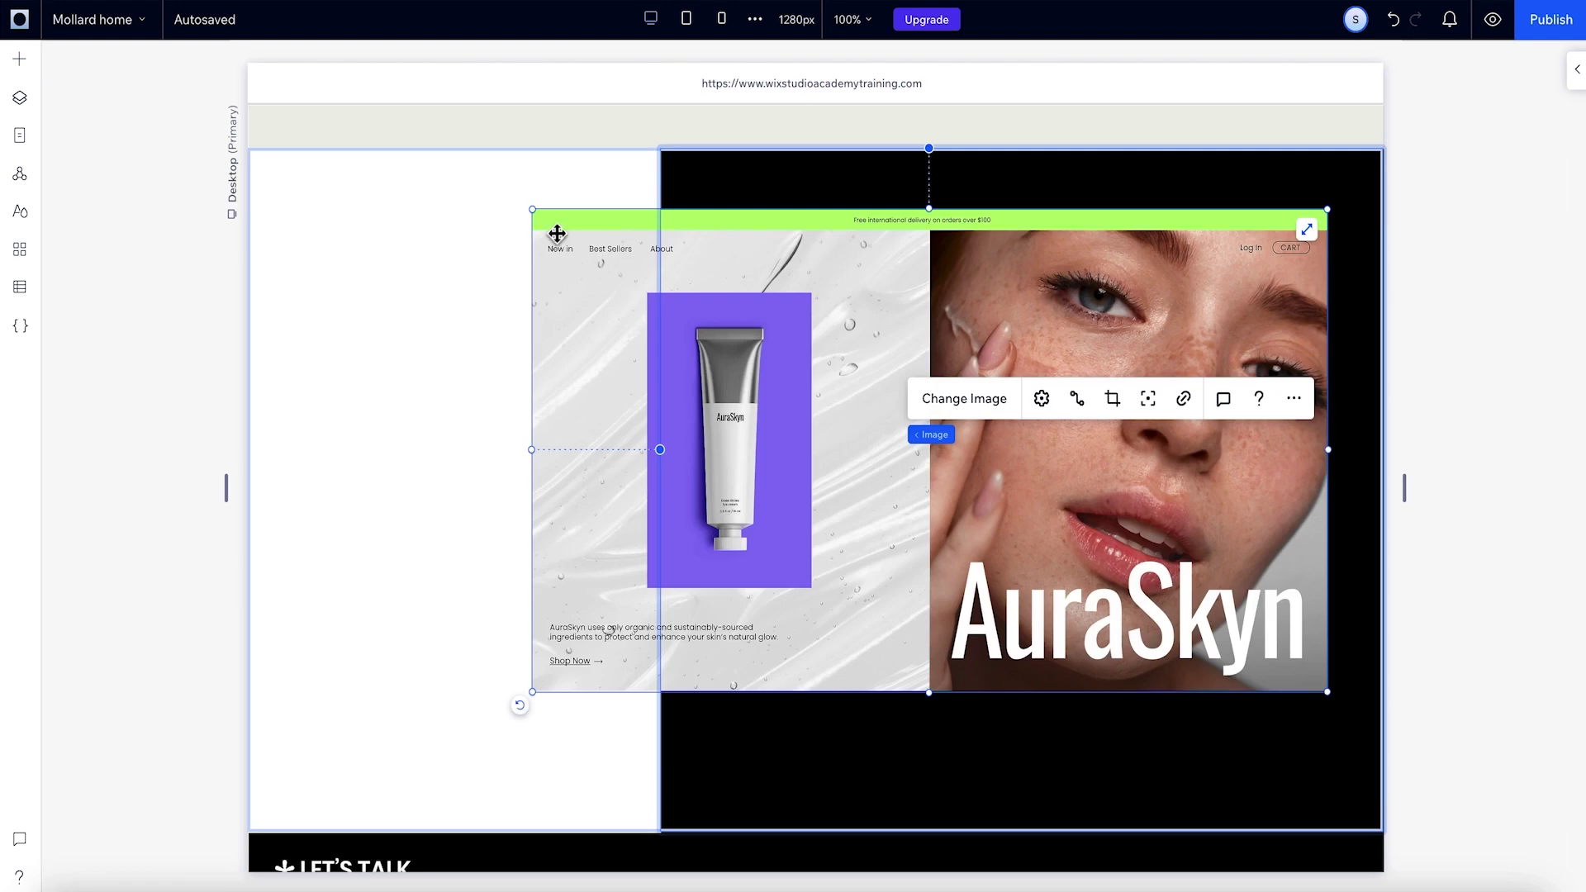
pyautogui.moveTo(556, 233); pyautogui.dragTo(1082, 363)
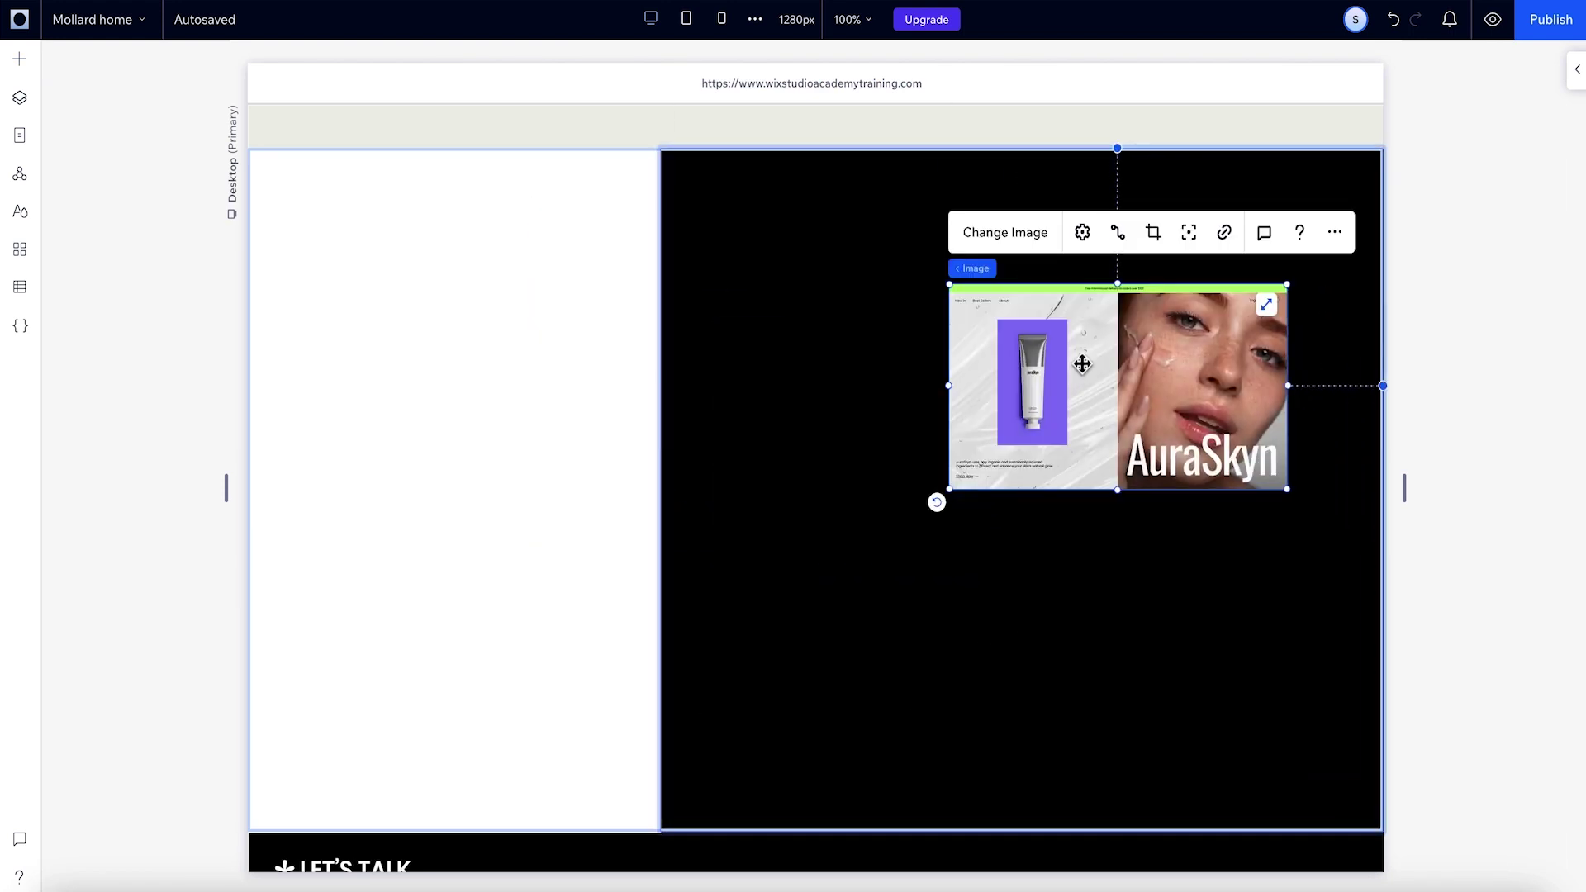
pyautogui.moveTo(1082, 363); pyautogui.dragTo(871, 626)
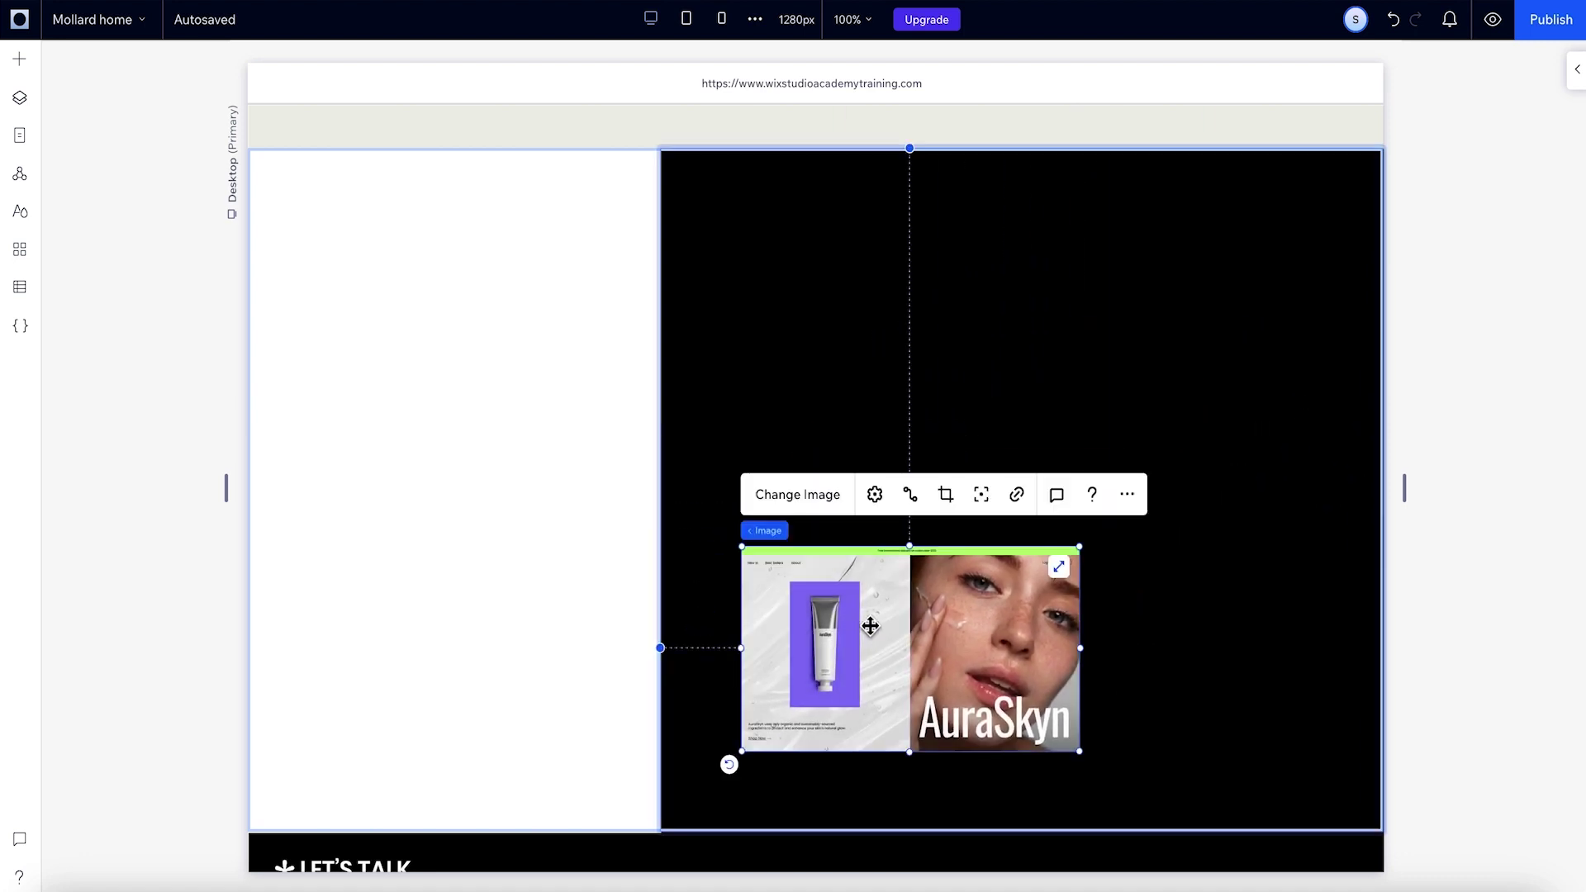
# Dock the image to the bottom, then drag it up-right to redock at 32.9% top and 24.2% right.
pyautogui.click(1574, 86)
pyautogui.scroll(-5, 1487, 631)
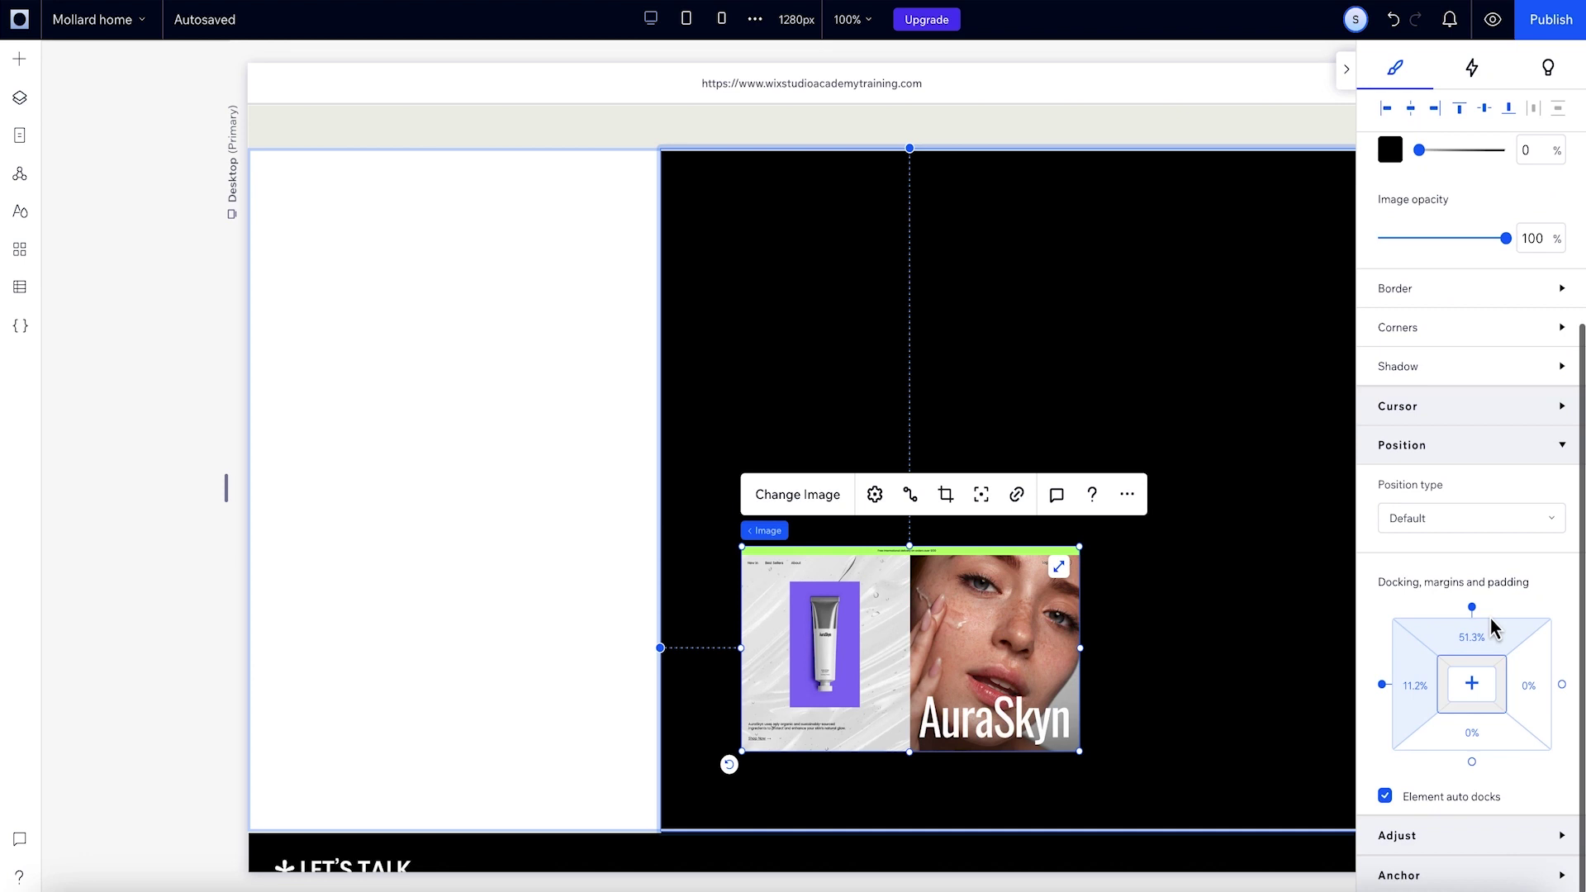
pyautogui.click(1473, 762)
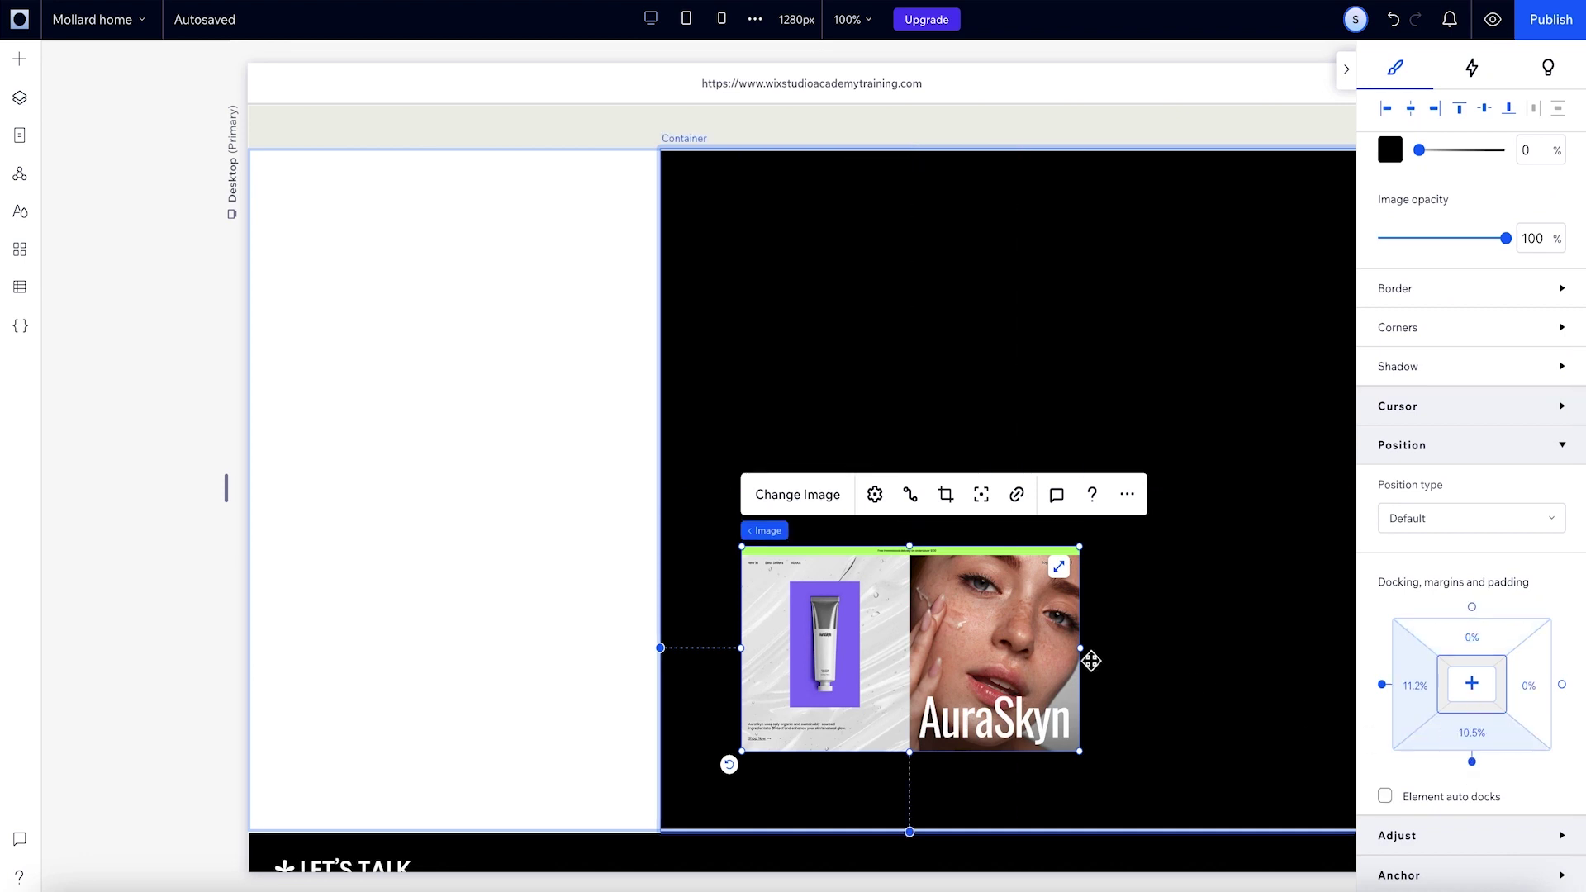
pyautogui.moveTo(942, 624); pyautogui.dragTo(977, 564)
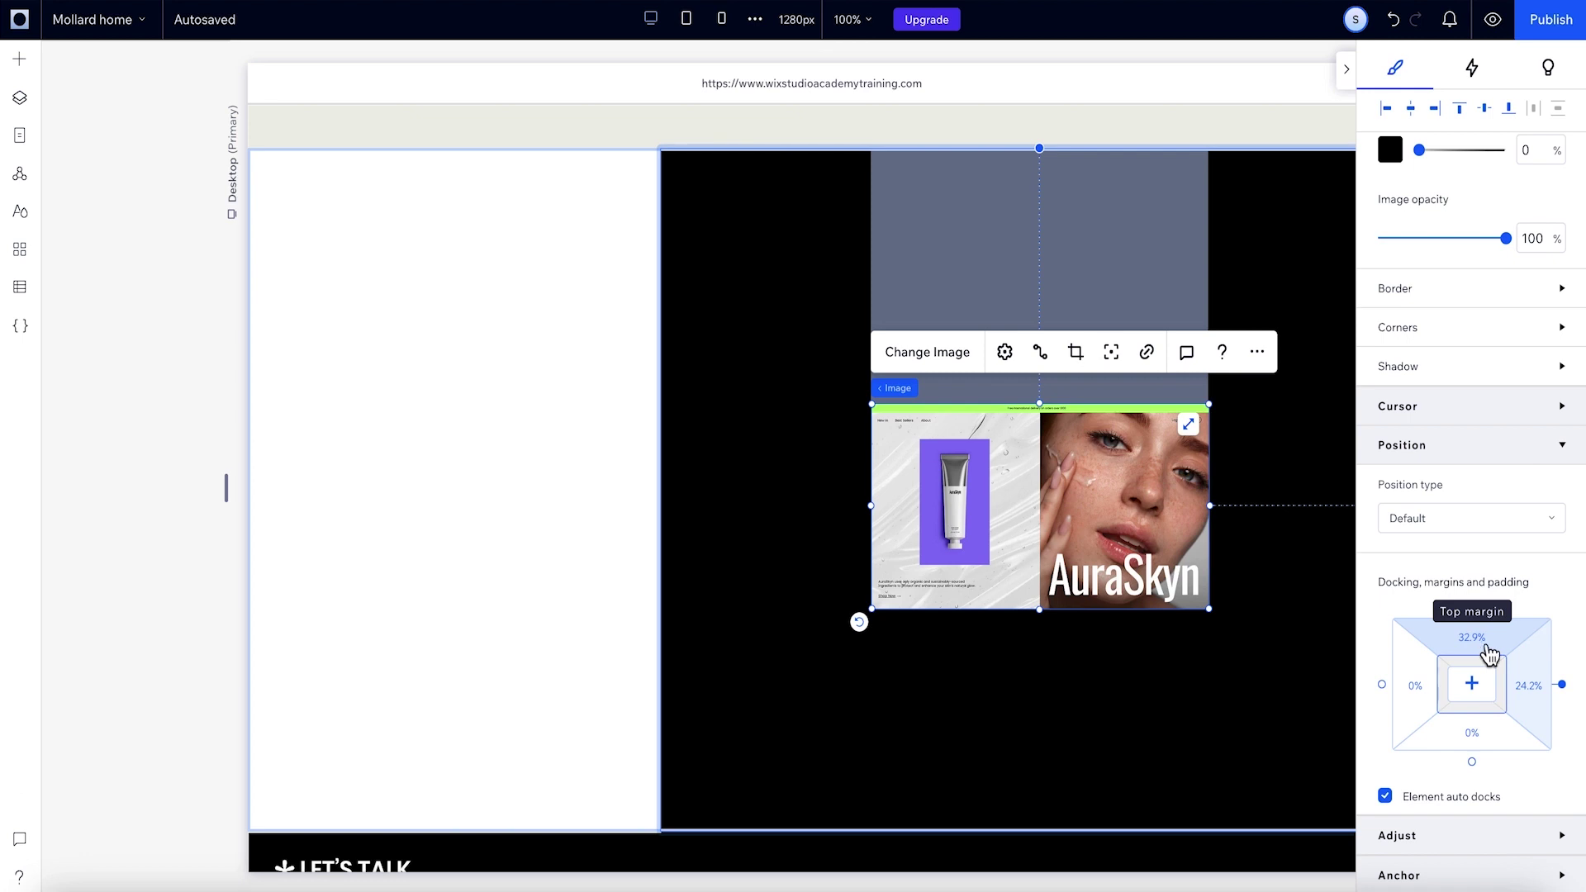
# Set the image's top margin to 5 and switch its unit to viewport width.
pyautogui.click(1488, 652)
pyautogui.write('5')
pyautogui.press('Return')
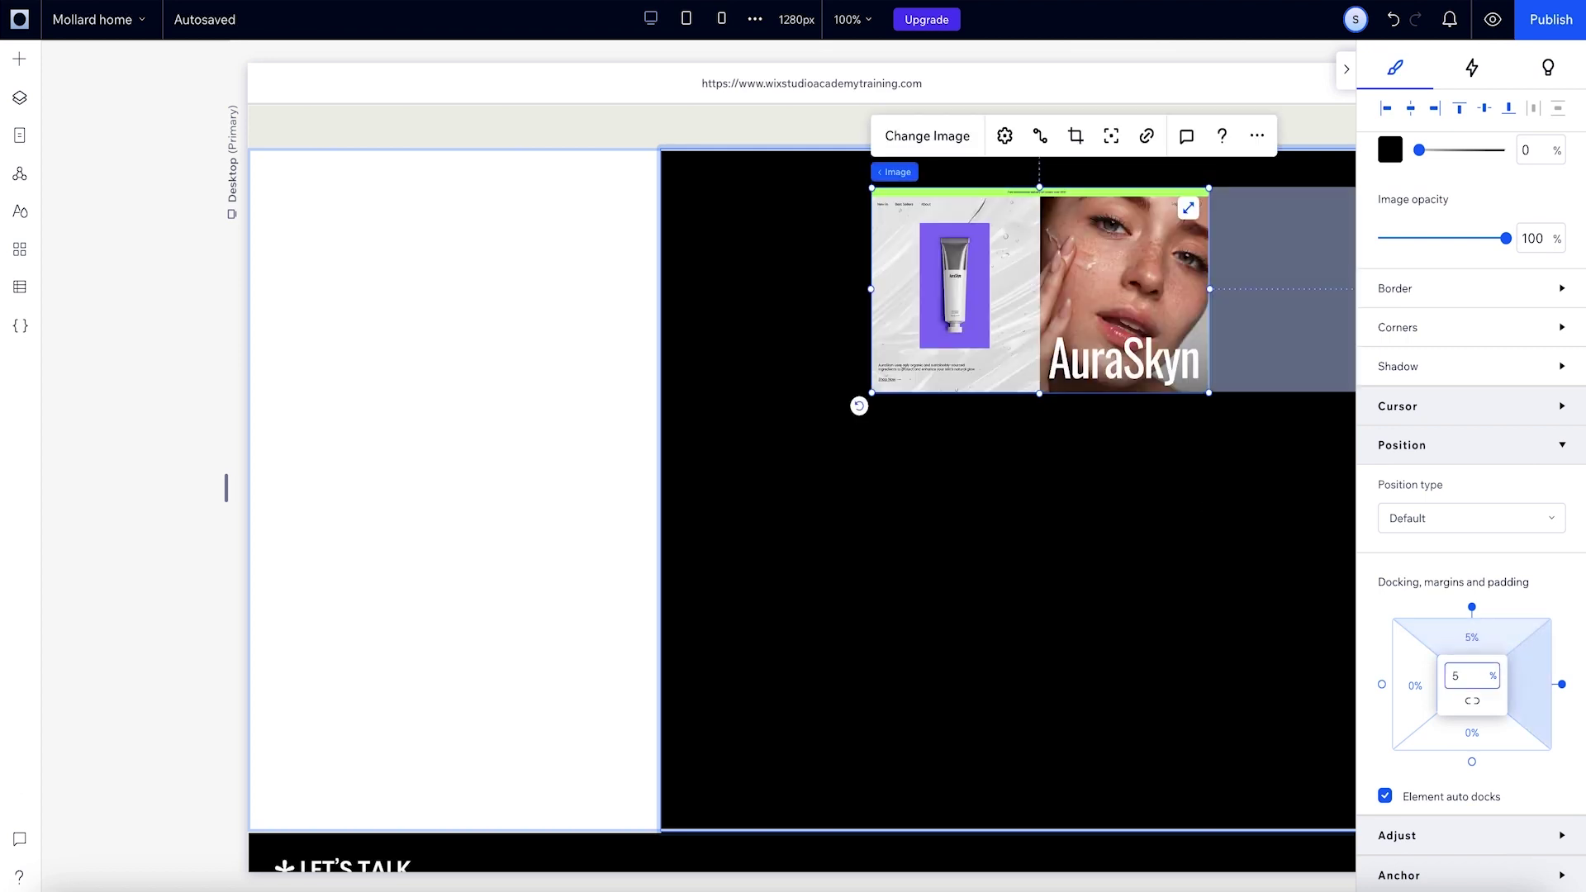
pyautogui.click(1493, 677)
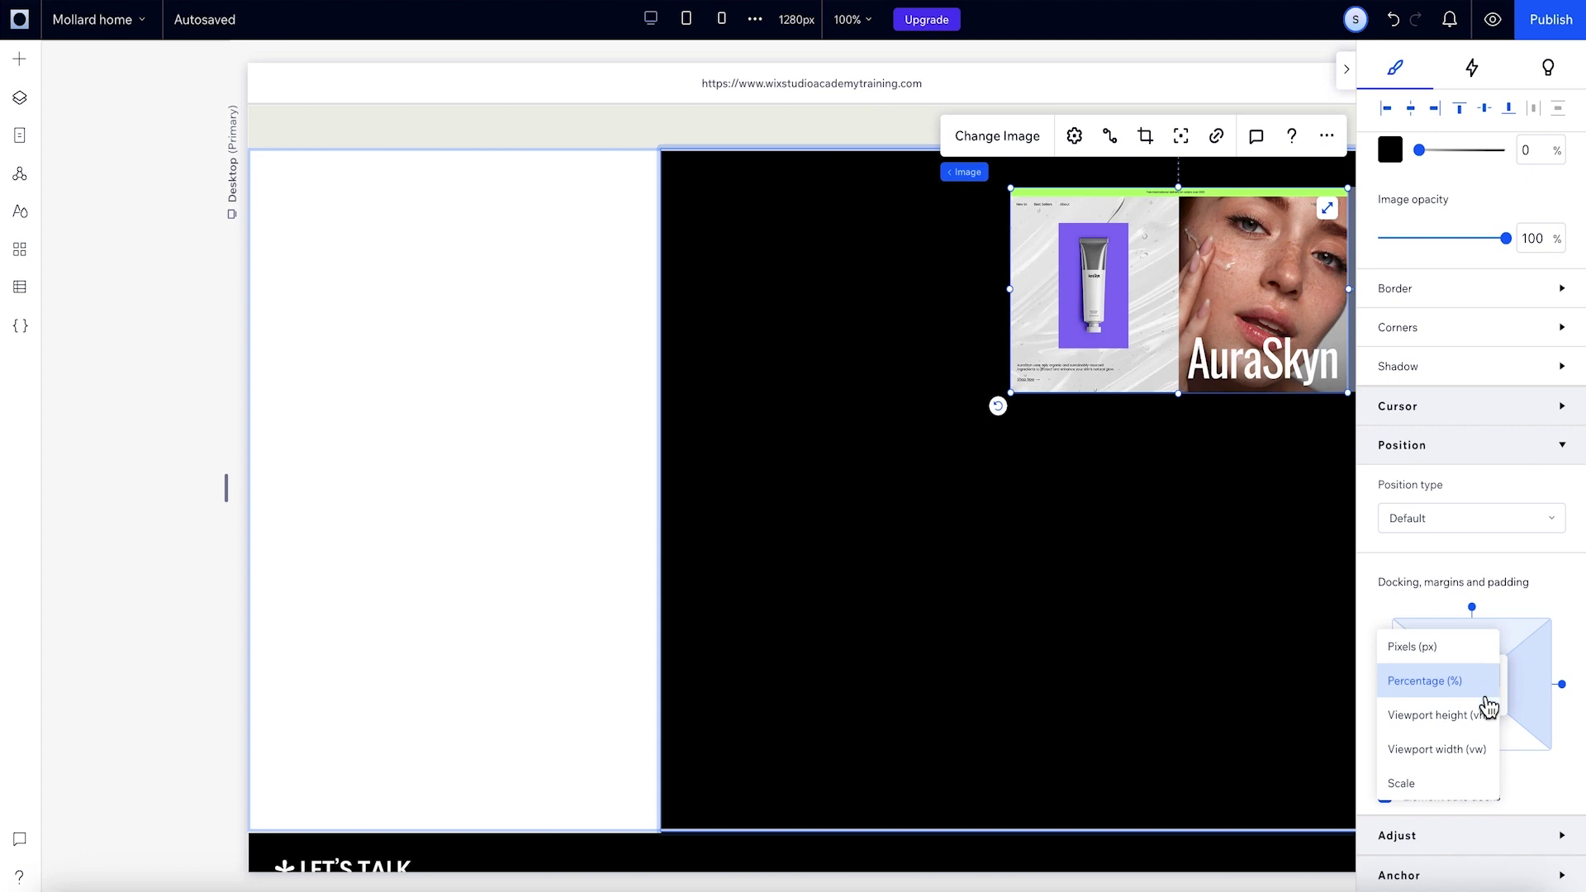
pyautogui.click(1464, 751)
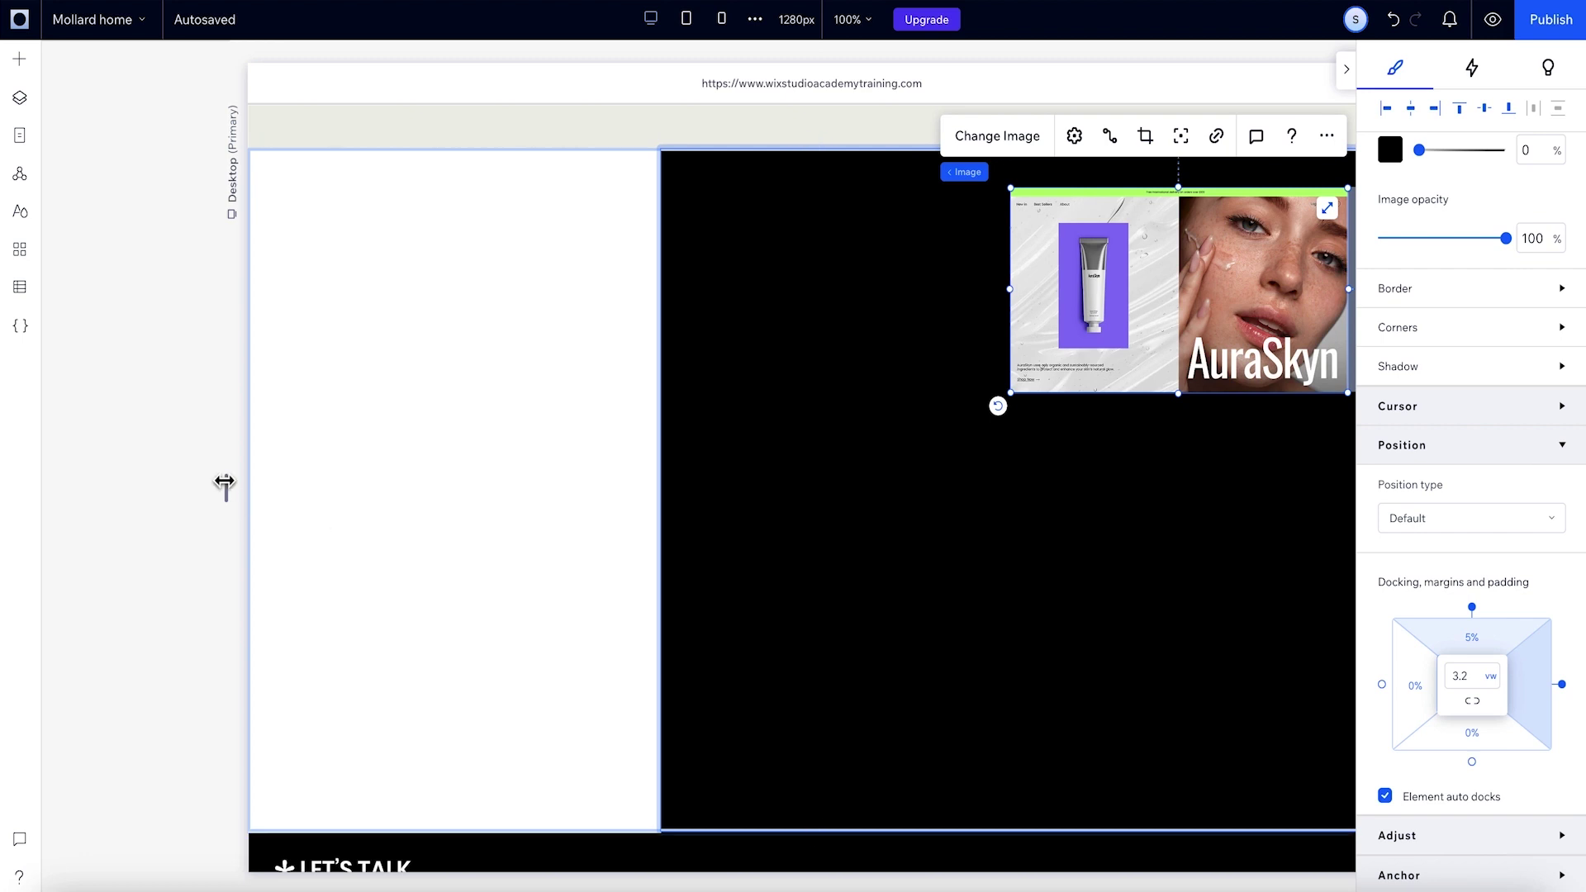
pyautogui.moveTo(226, 487)
pyautogui.mouseDown()
pyautogui.moveTo(180, 471)
pyautogui.moveTo(236, 467)
pyautogui.mouseUp()
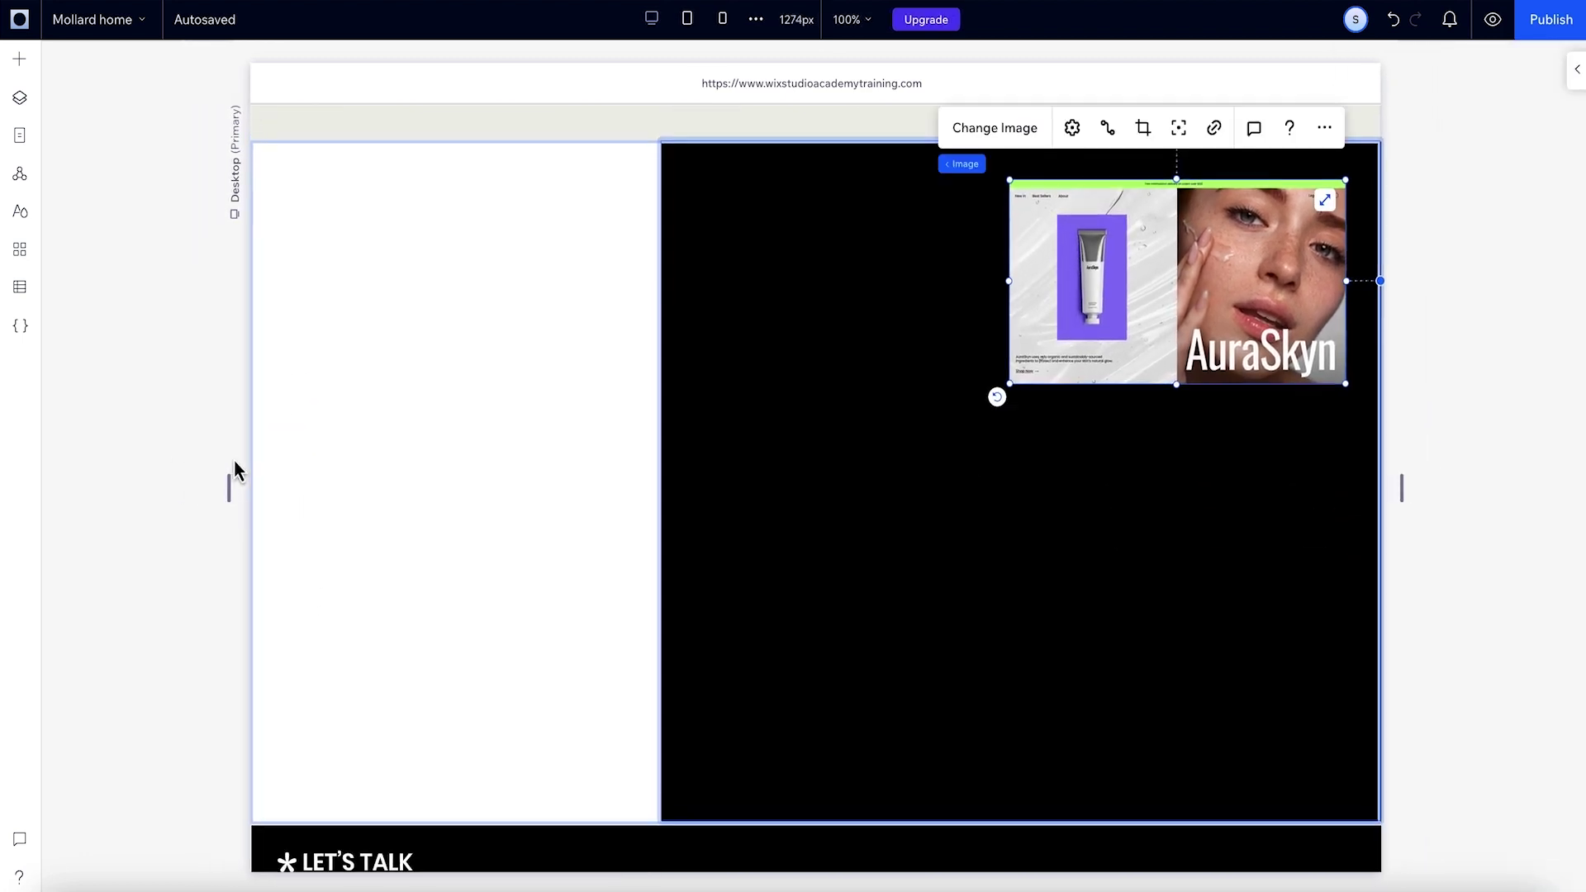
# Make the image's right margin a fixed 41 px and check it on a wider canvas.
pyautogui.click(1582, 79)
pyautogui.scroll(-5, 1470, 658)
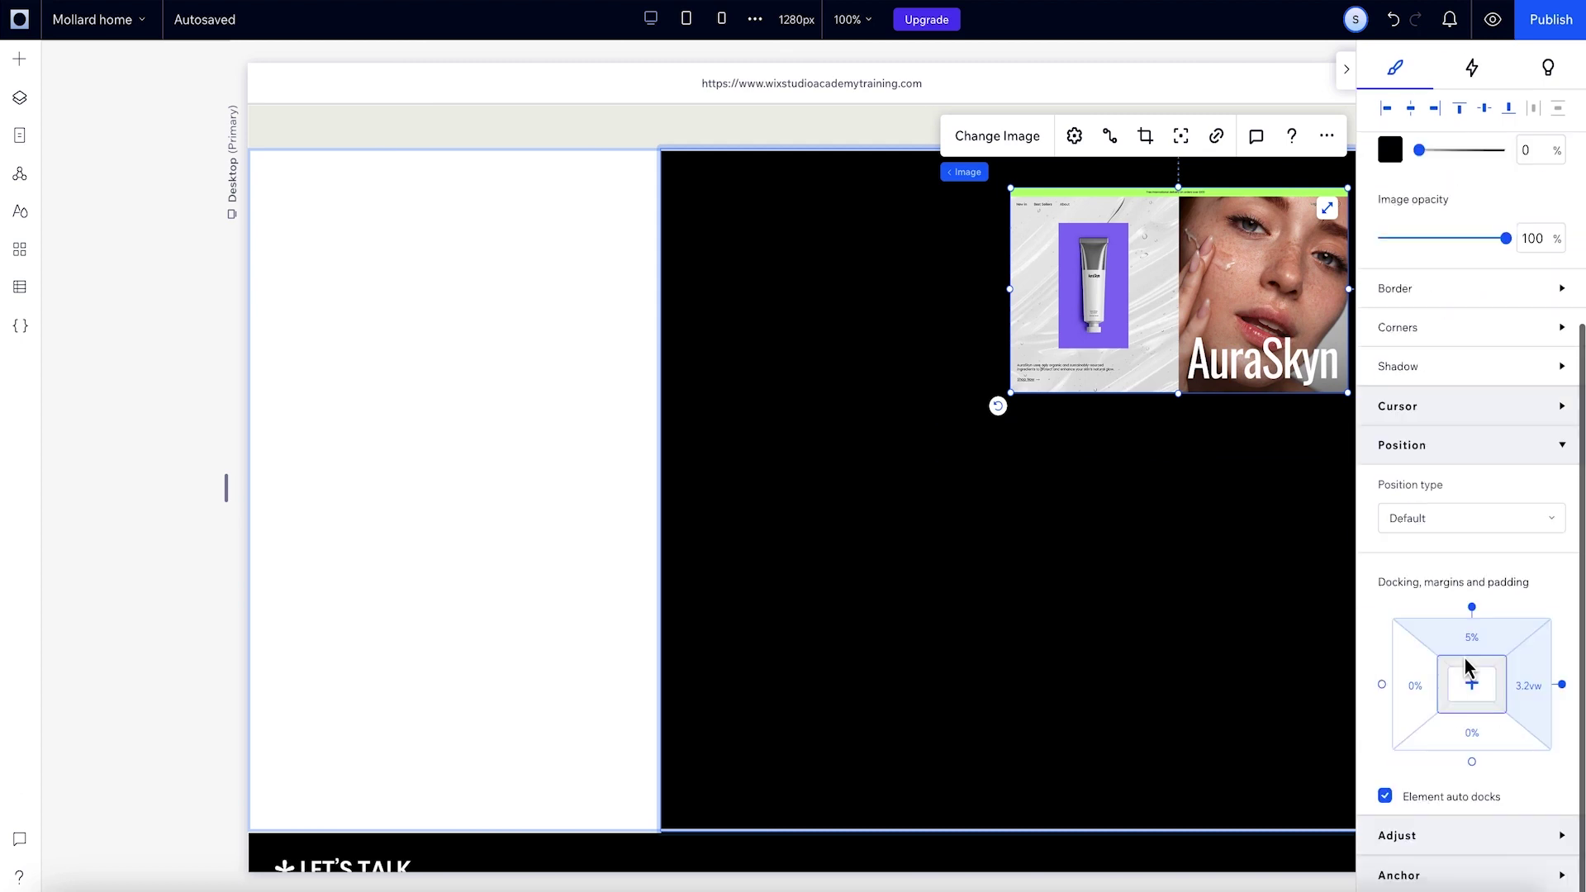
pyautogui.click(1532, 692)
pyautogui.click(1502, 679)
pyautogui.click(1459, 578)
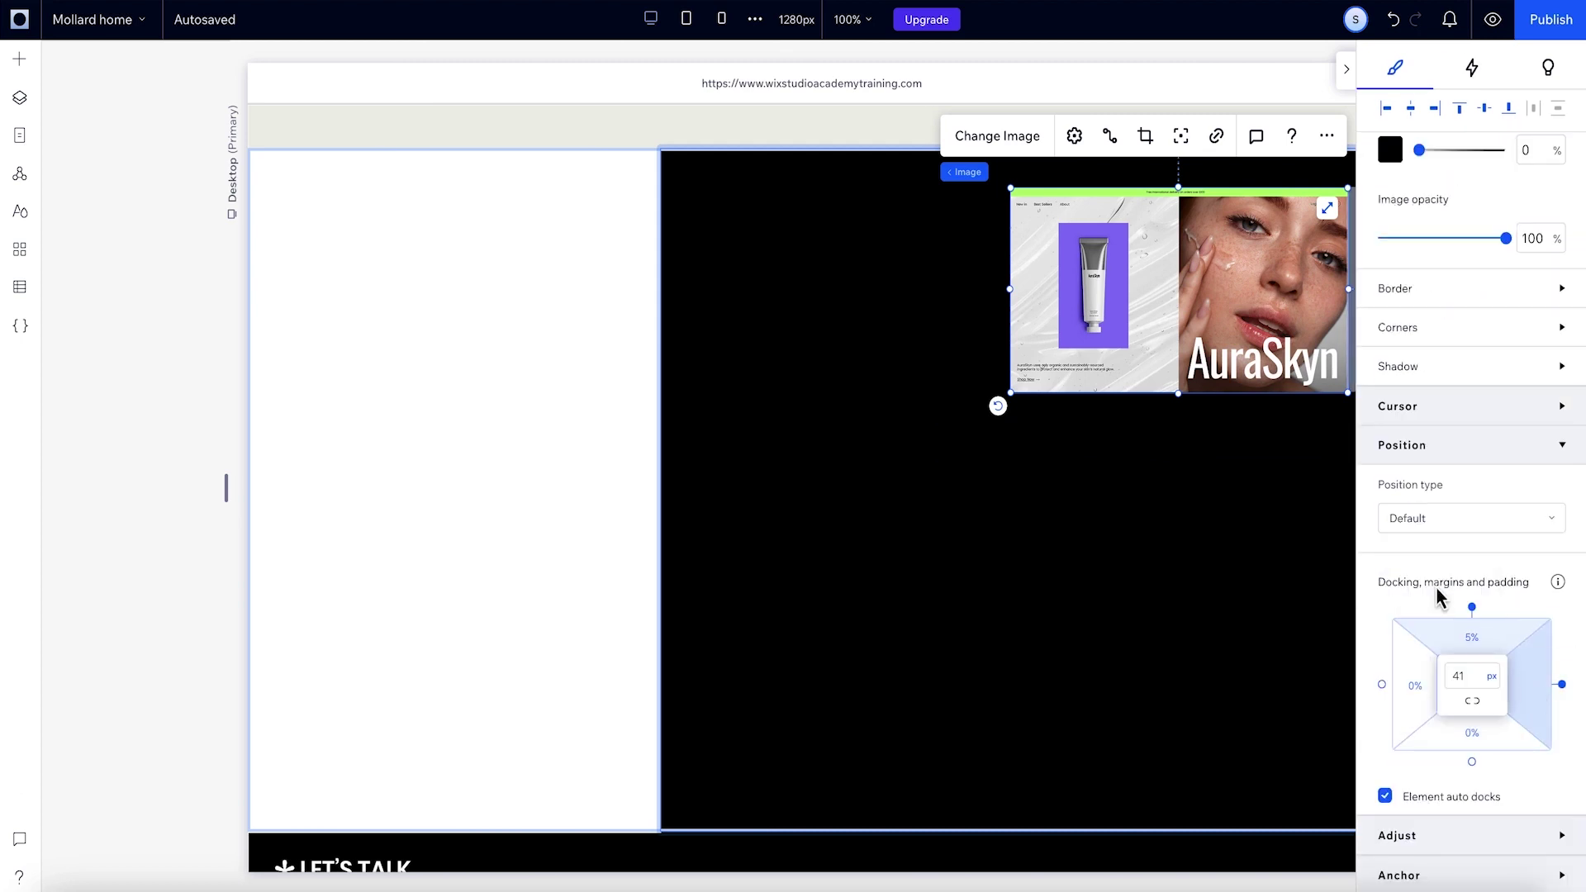
pyautogui.moveTo(223, 485)
pyautogui.mouseDown()
pyautogui.moveTo(446, 485)
pyautogui.moveTo(206, 477)
pyautogui.moveTo(227, 473)
pyautogui.mouseUp()
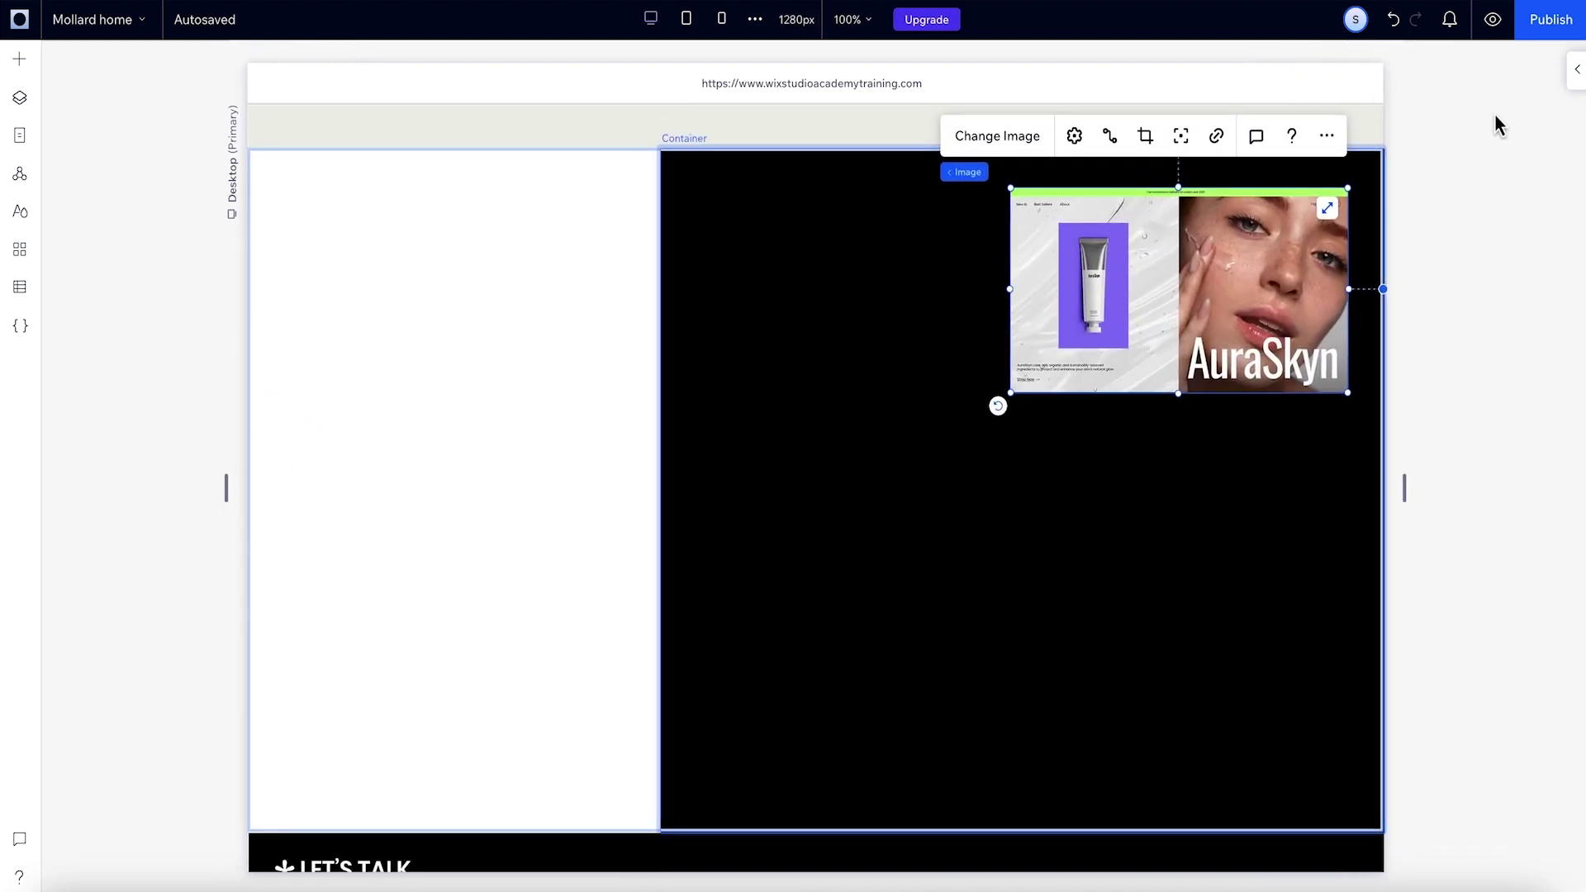
pyautogui.click(1573, 69)
# Switch the right margin to %, center the AuraSkyn image, and stretch it to fill the container's padded area.
pyautogui.scroll(-5, 1502, 579)
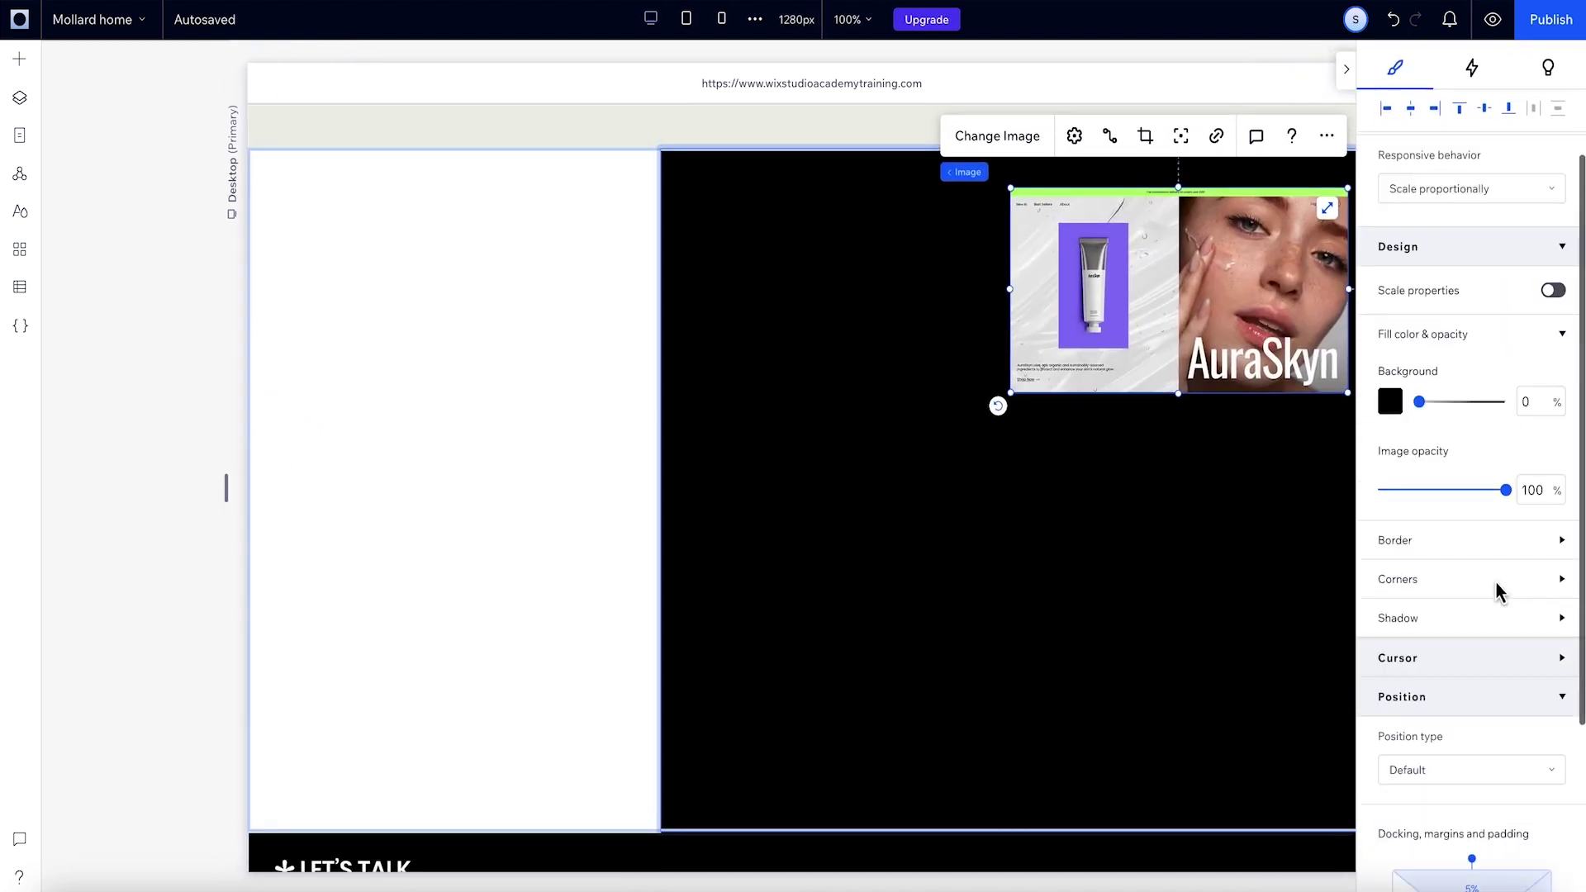
pyautogui.click(1536, 691)
pyautogui.click(1472, 719)
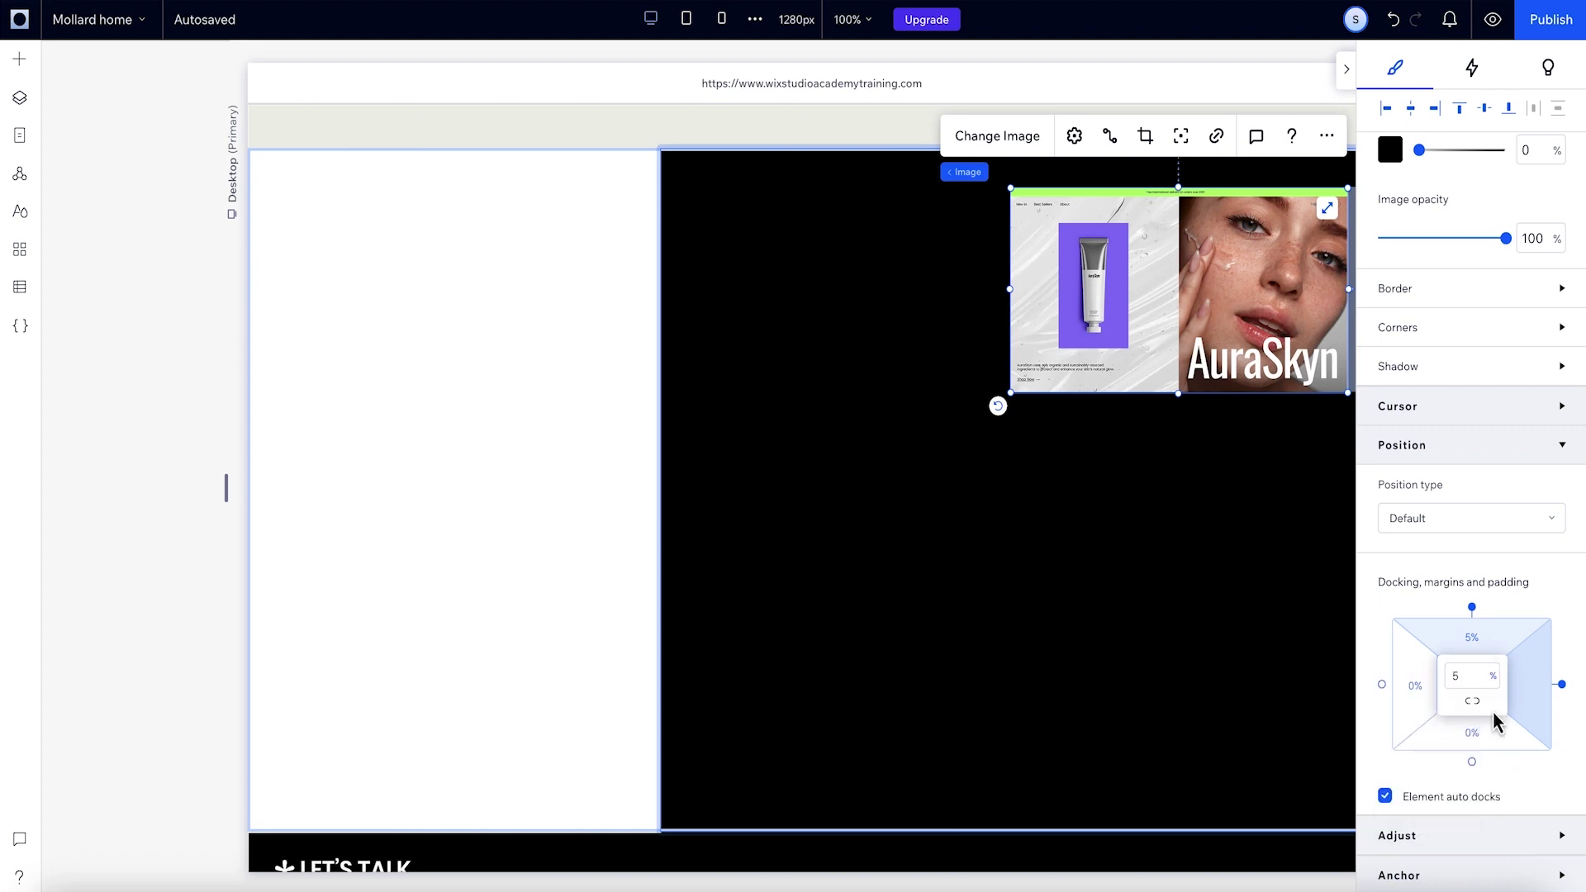
pyautogui.click(1474, 689)
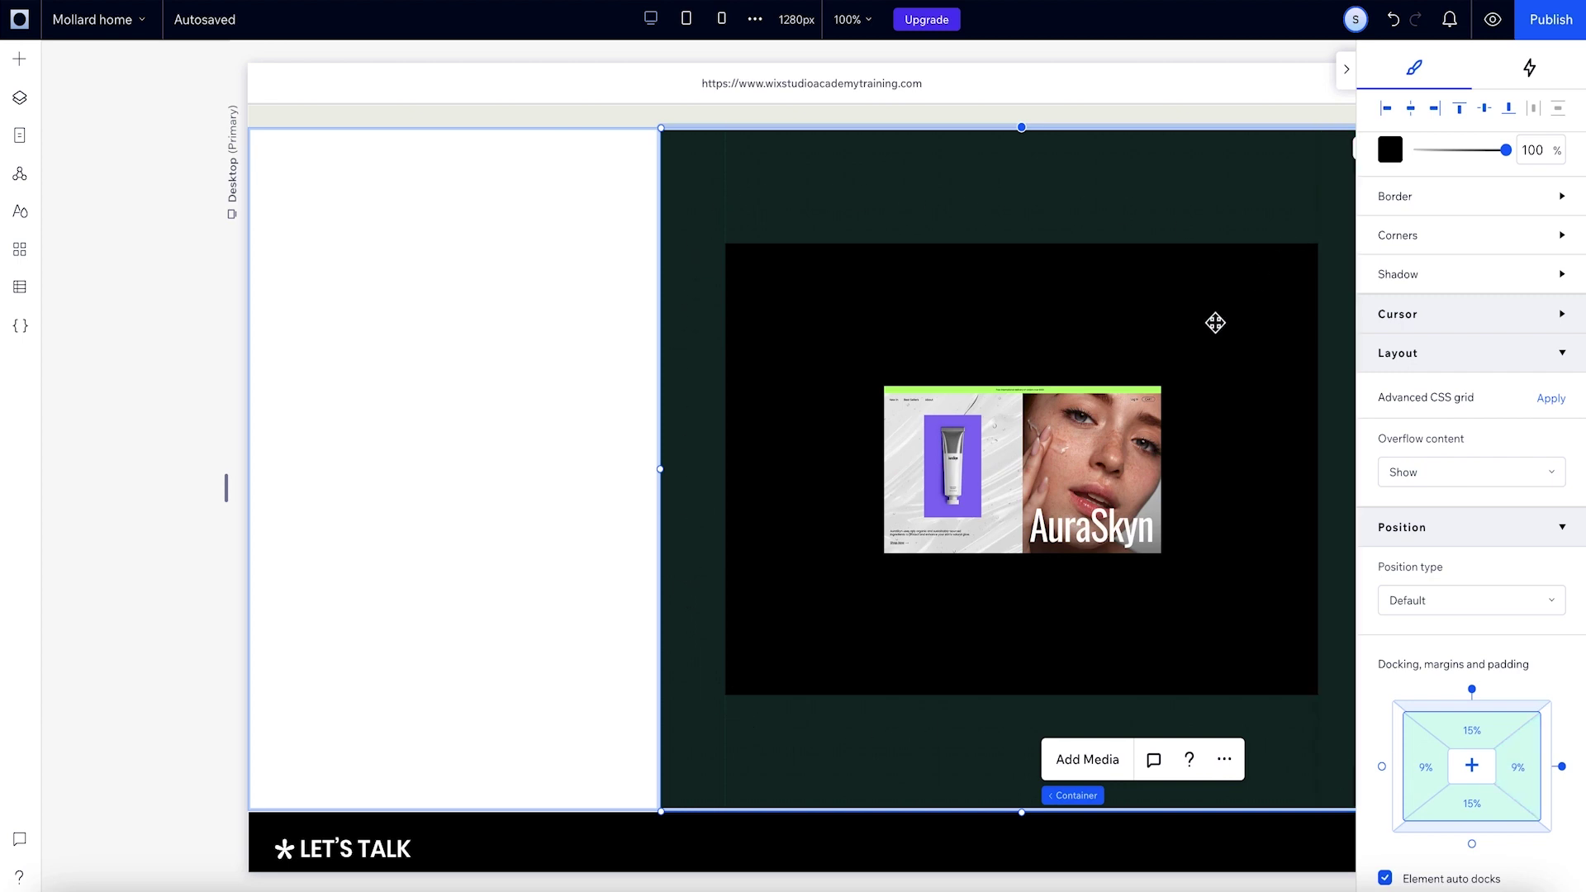
pyautogui.click(1066, 456)
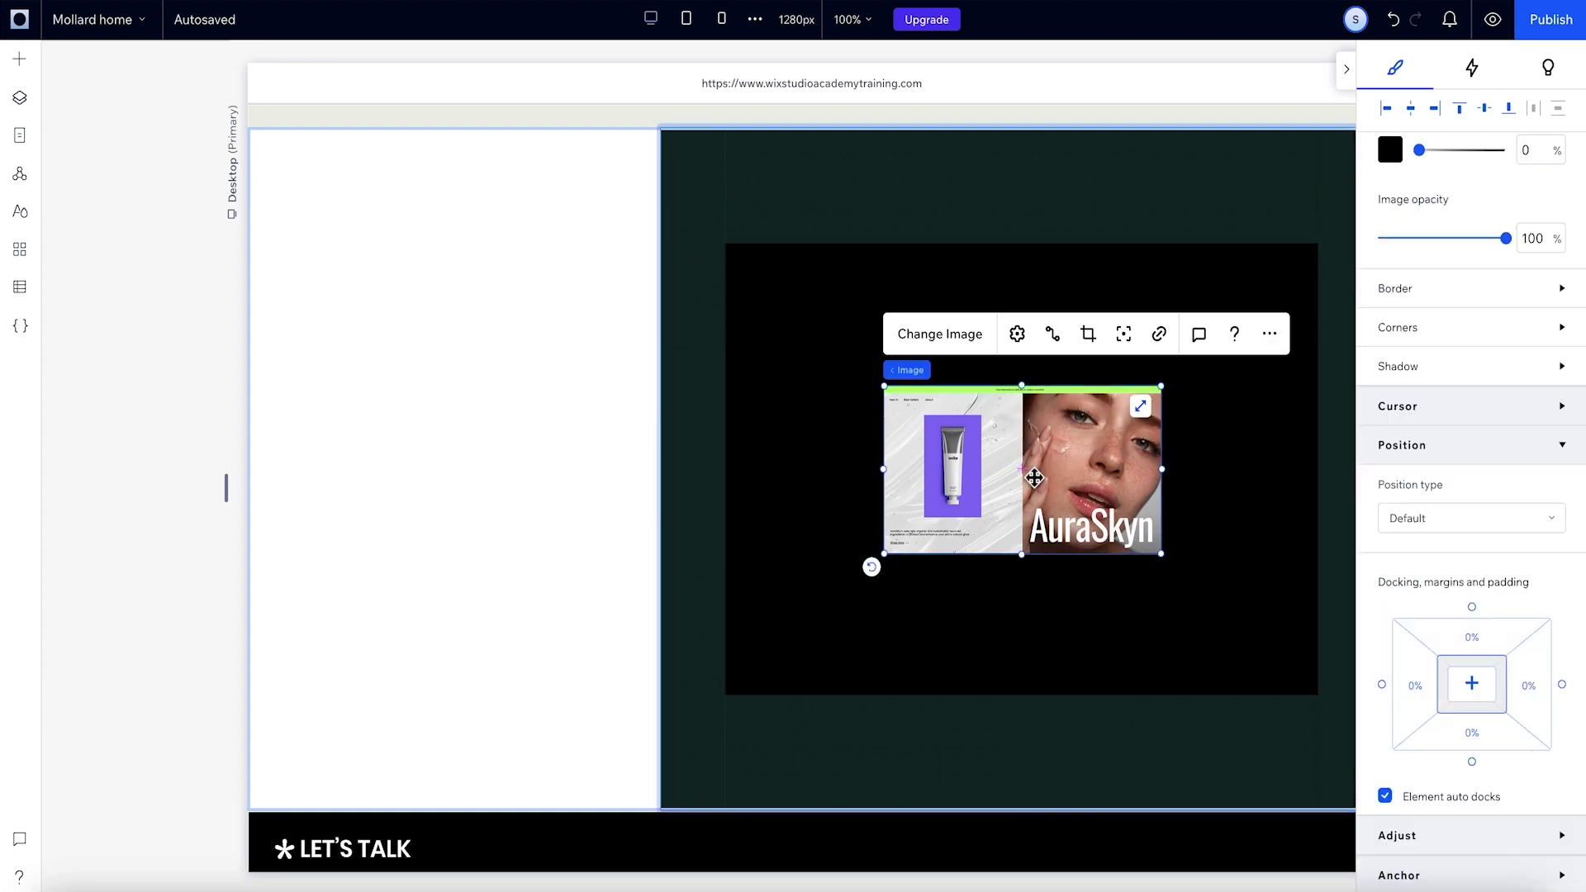
pyautogui.click(1141, 406)
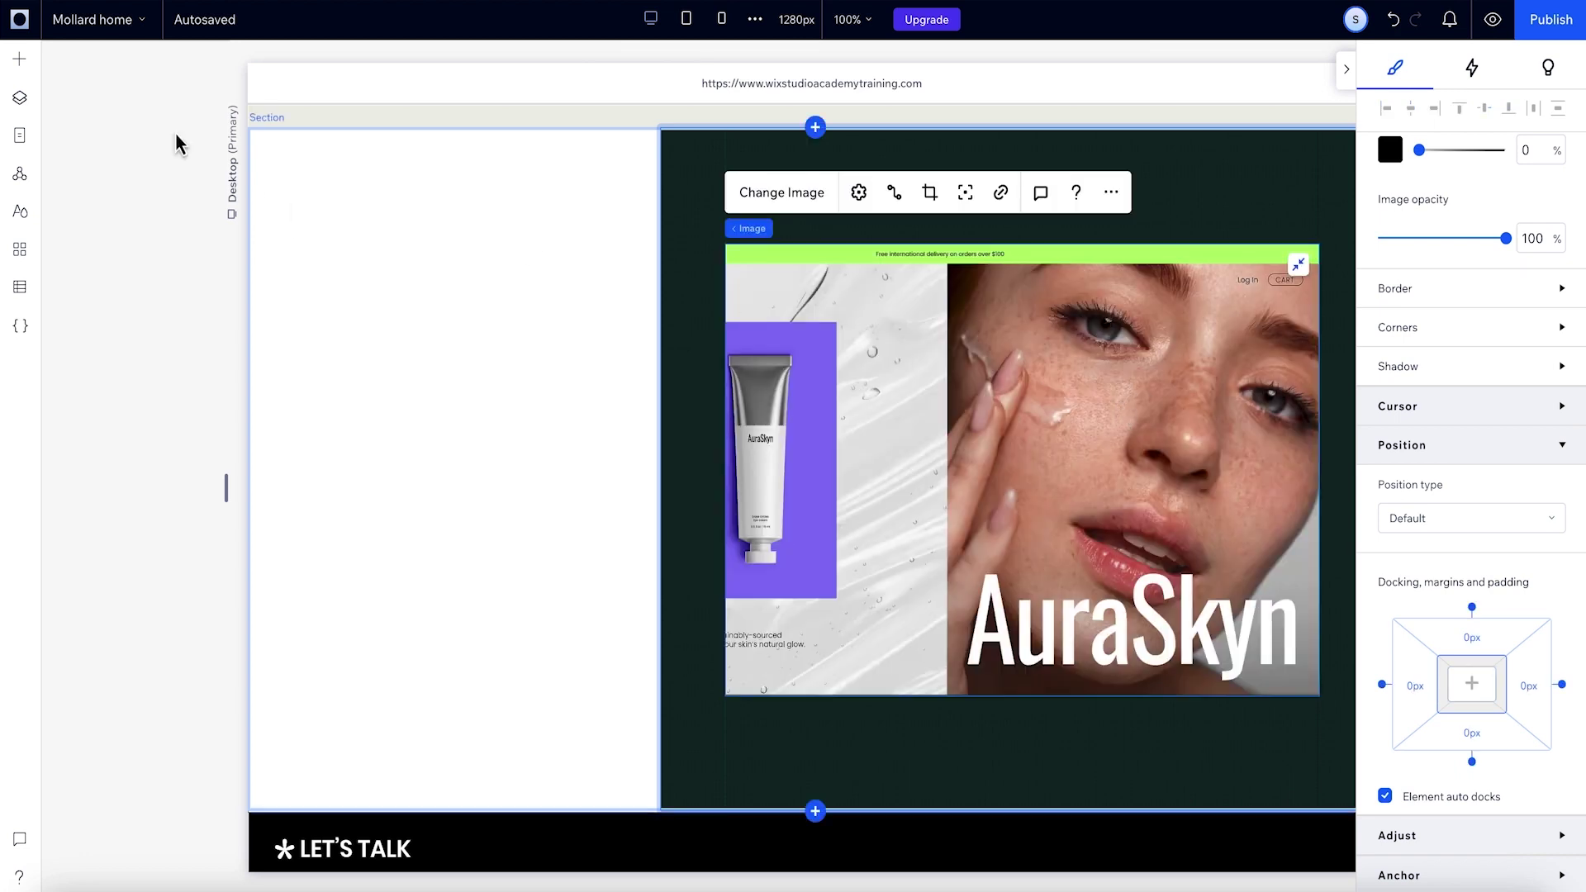
# Add the pink GO TO CASE STUDY button onto the image as a 111x111 circle at the bottom-right.
pyautogui.click(21, 58)
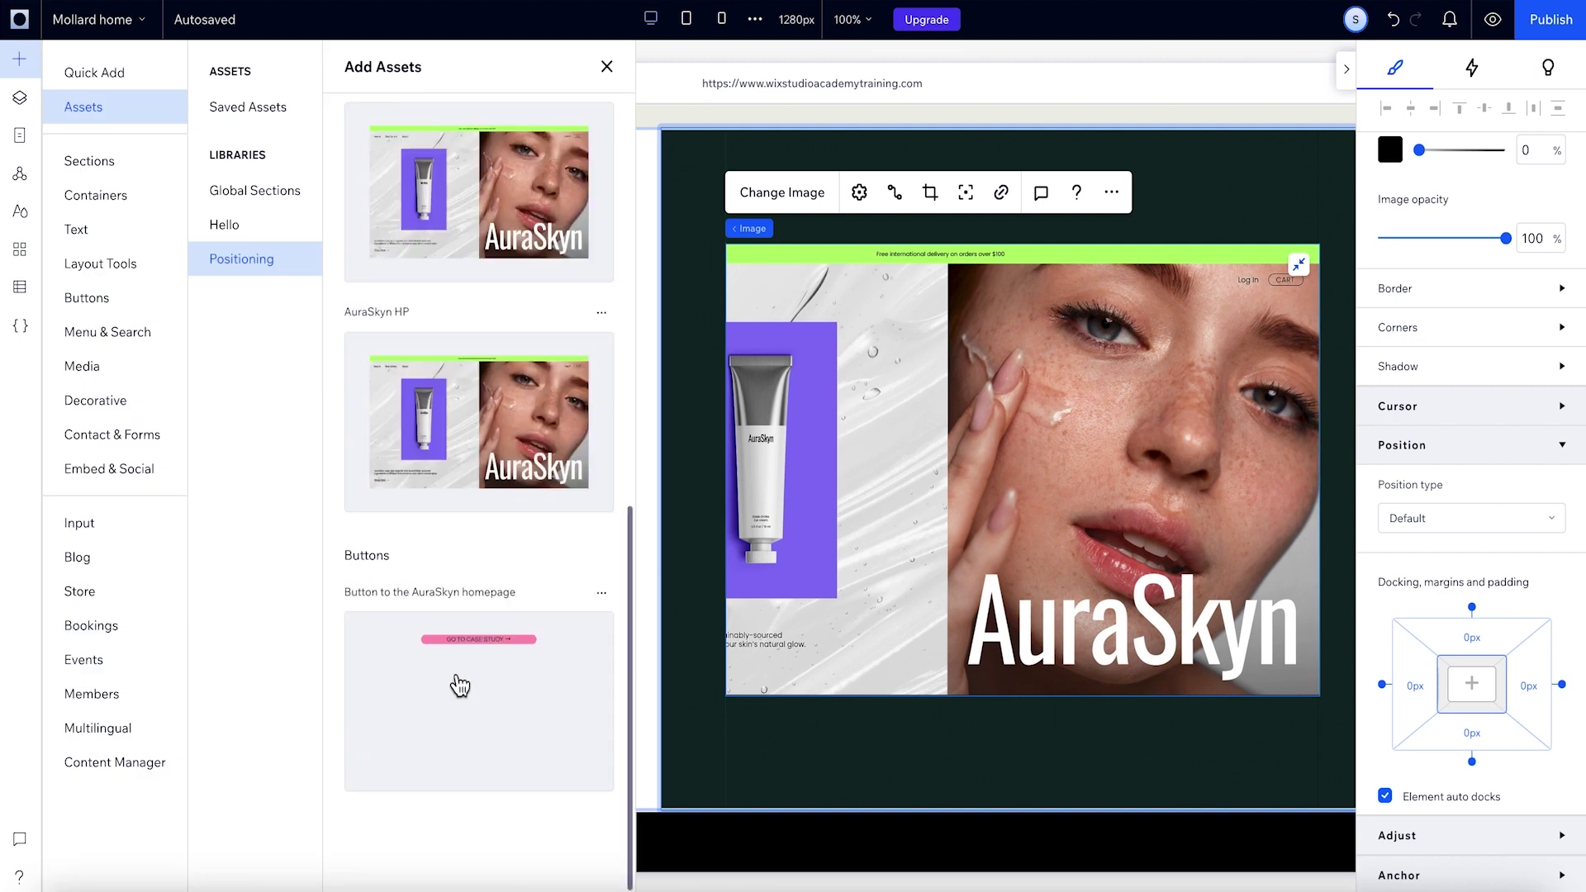
pyautogui.moveTo(453, 679); pyautogui.dragTo(1225, 638)
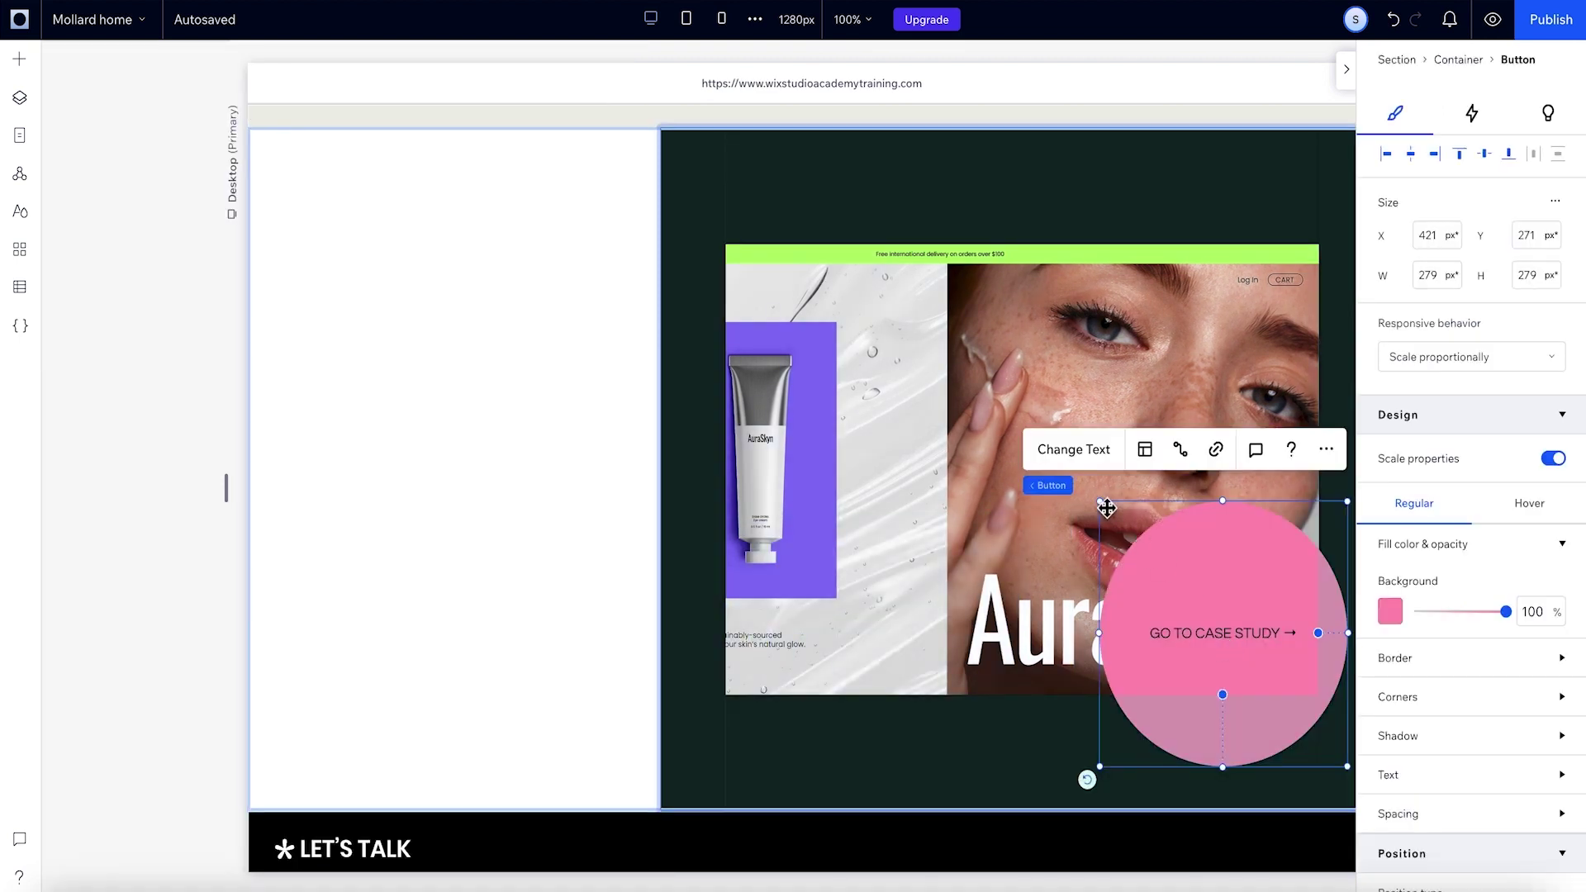
pyautogui.moveTo(1107, 506); pyautogui.dragTo(1259, 684)
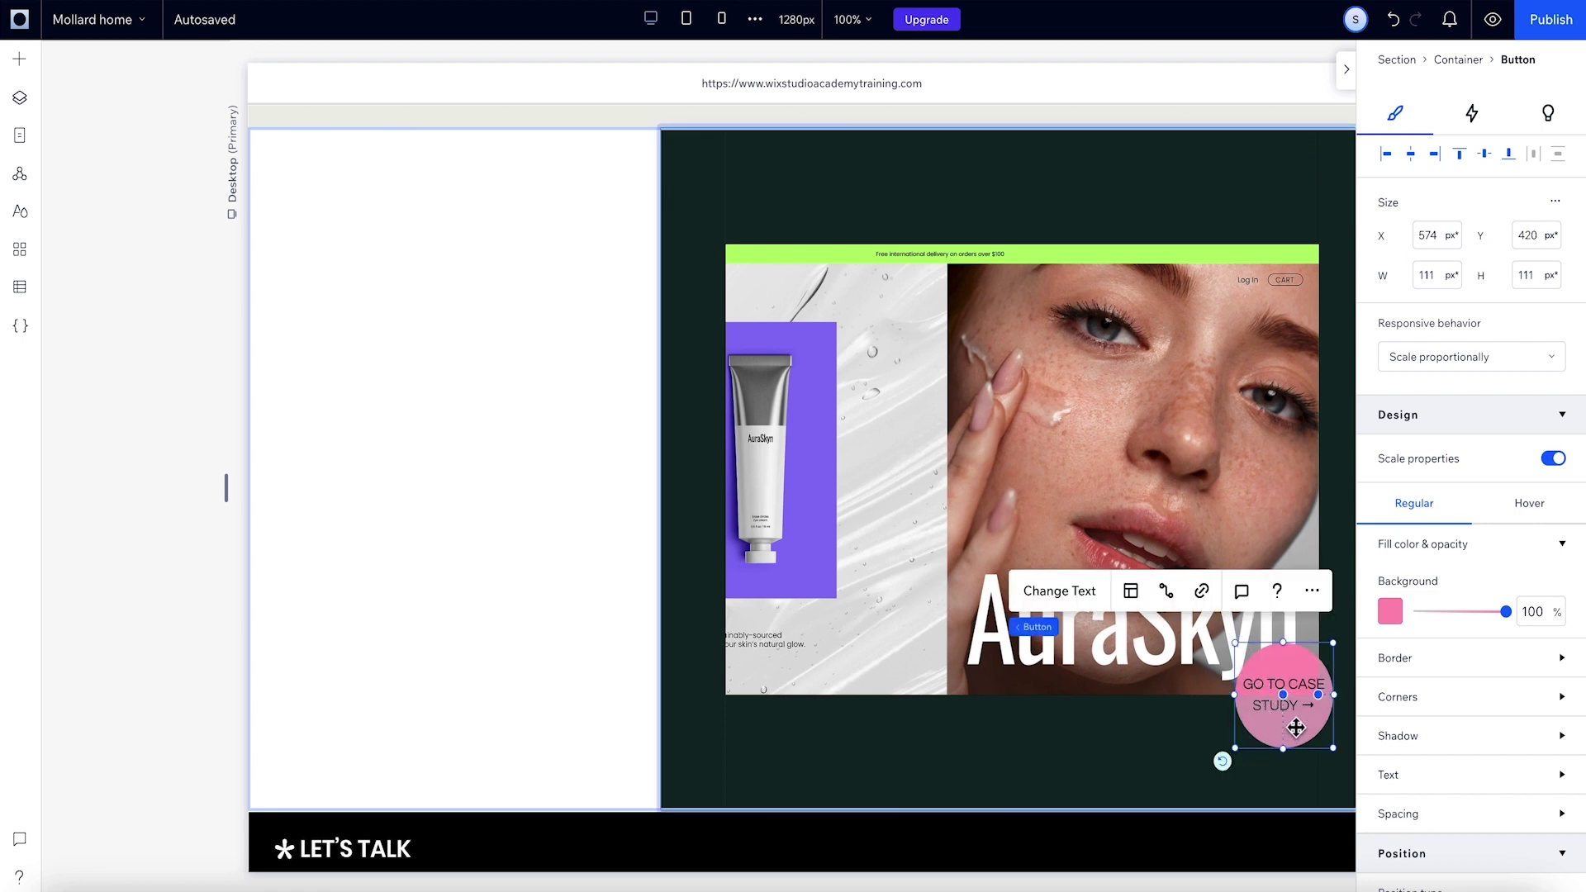
# Position the button so its bottom margin is -8.3%, overlapping the image corner.
pyautogui.scroll(-1, 1475, 727)
pyautogui.scroll(-4, 1475, 726)
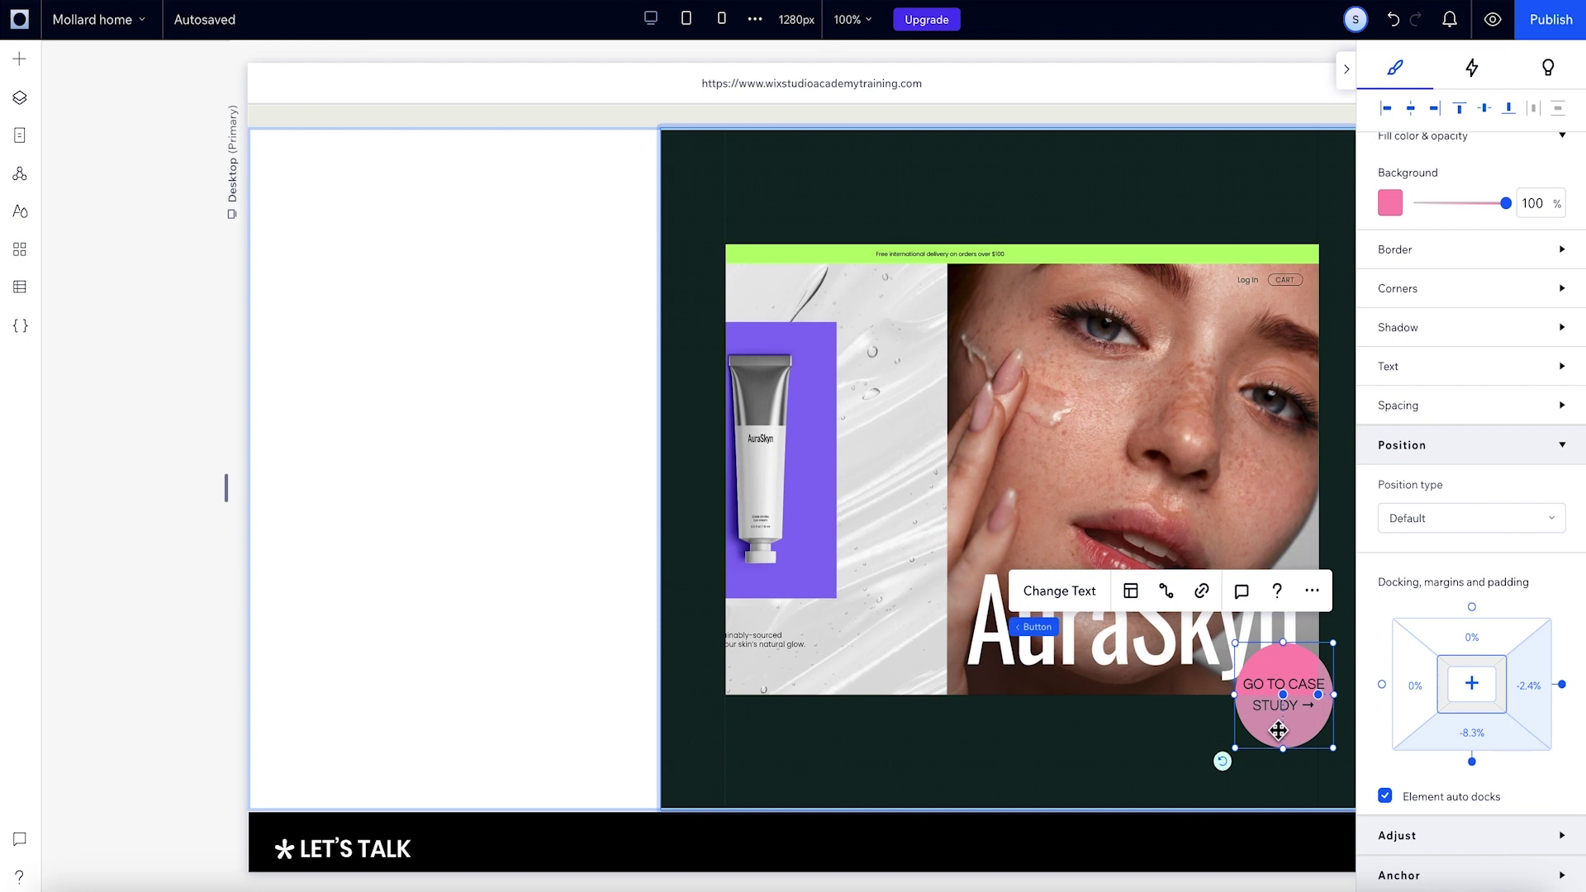
pyautogui.moveTo(1278, 731); pyautogui.dragTo(1278, 710)
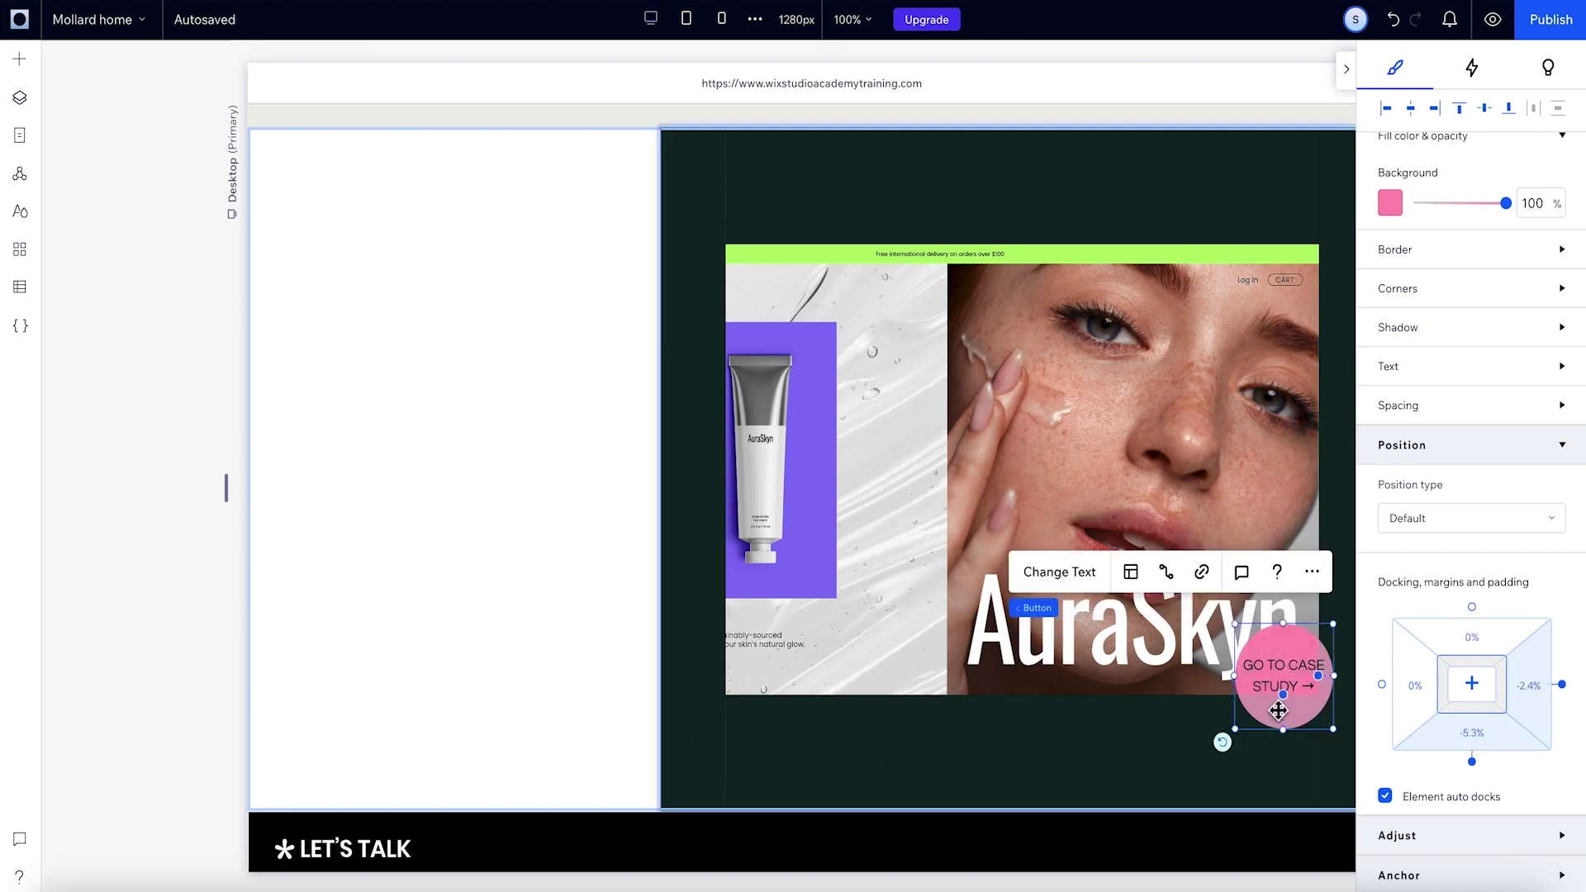
pyautogui.click(1471, 743)
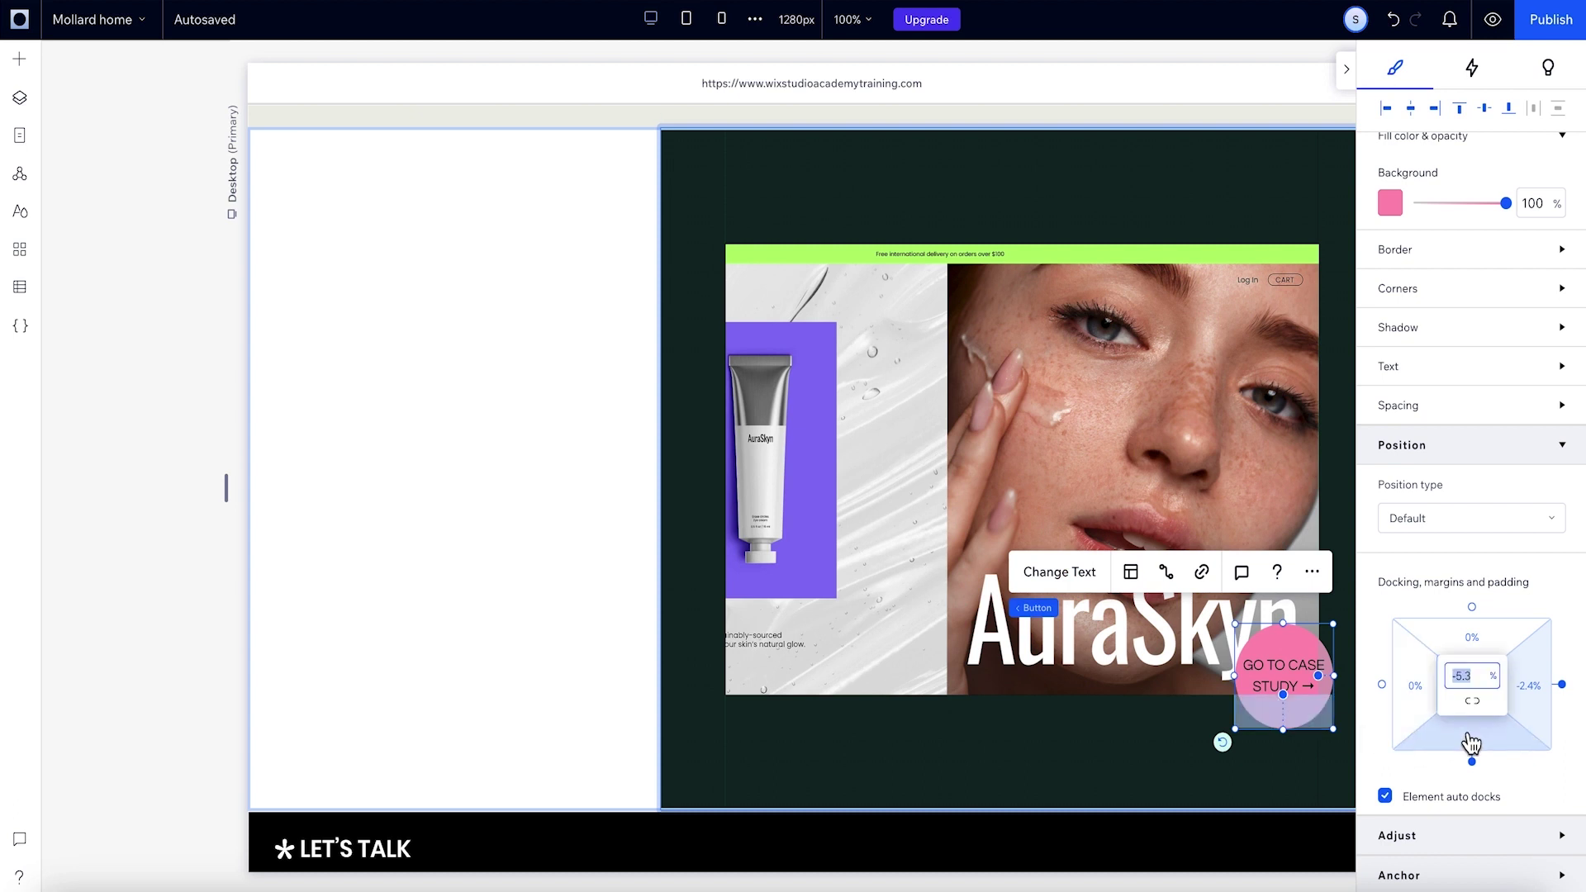
pyautogui.moveTo(1281, 706); pyautogui.dragTo(1279, 721)
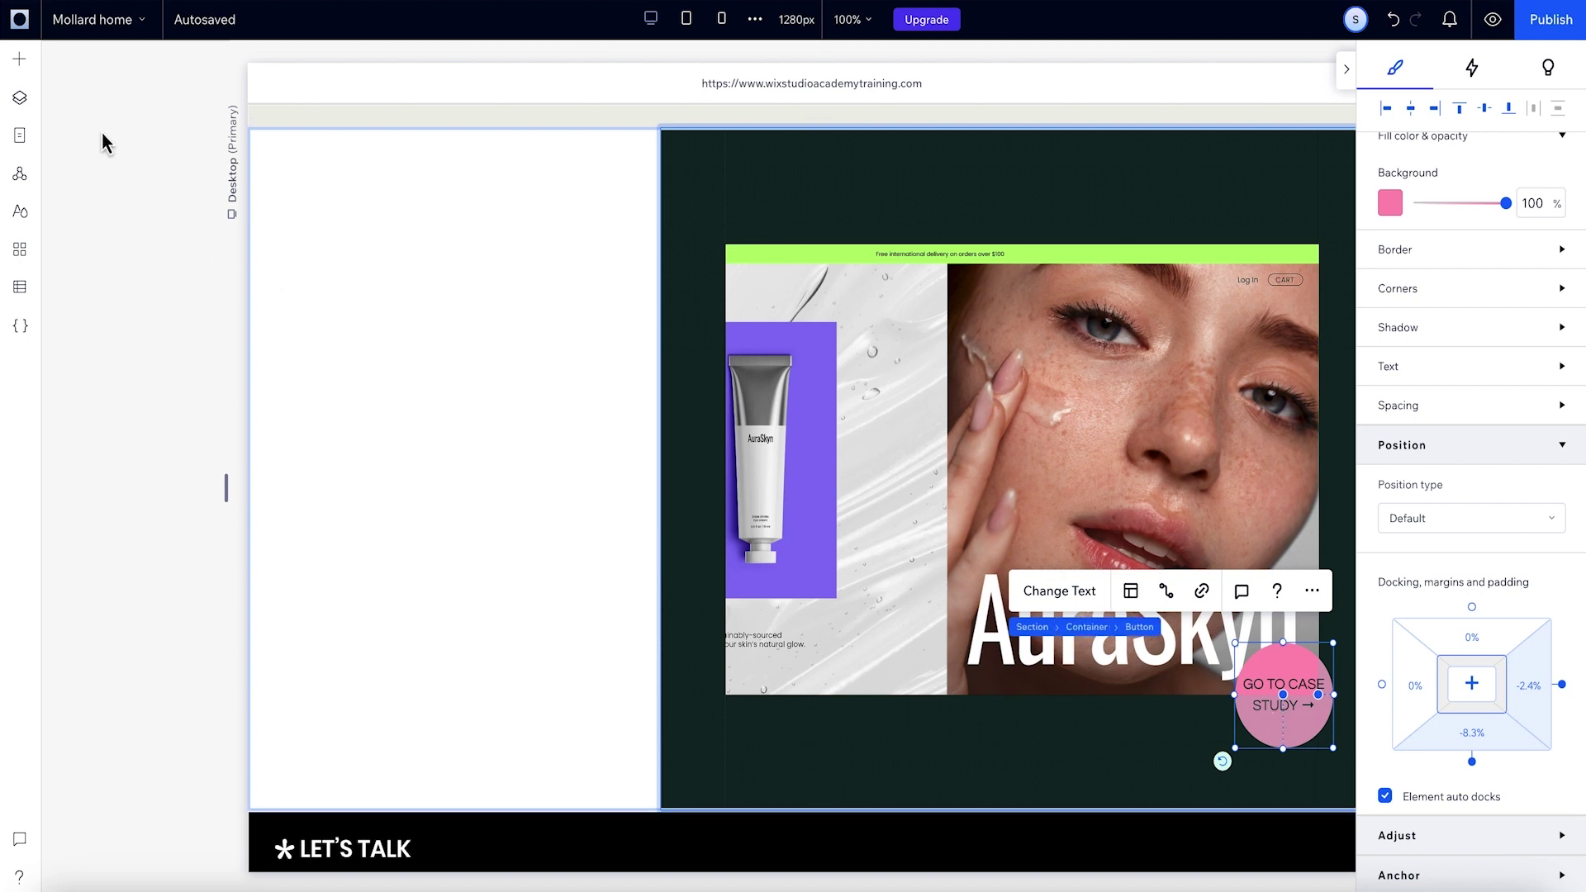
# Add the AuraSkyn heading, description paragraph and CASE STUDY label to the left column, aligned left.
pyautogui.click(21, 60)
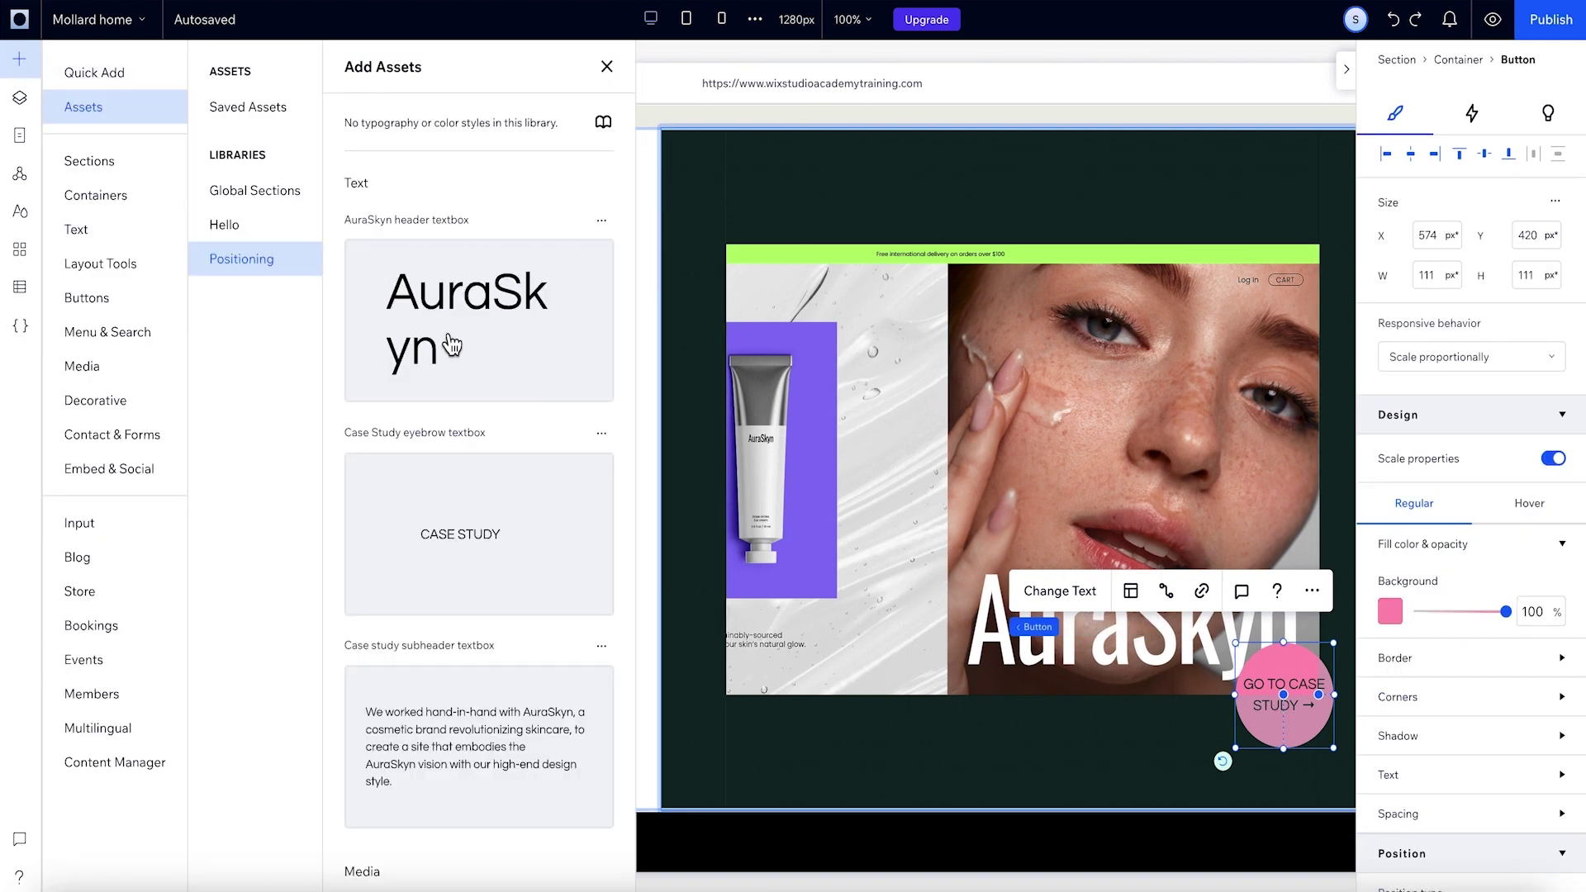
pyautogui.moveTo(446, 335); pyautogui.dragTo(376, 236)
pyautogui.click(31, 65)
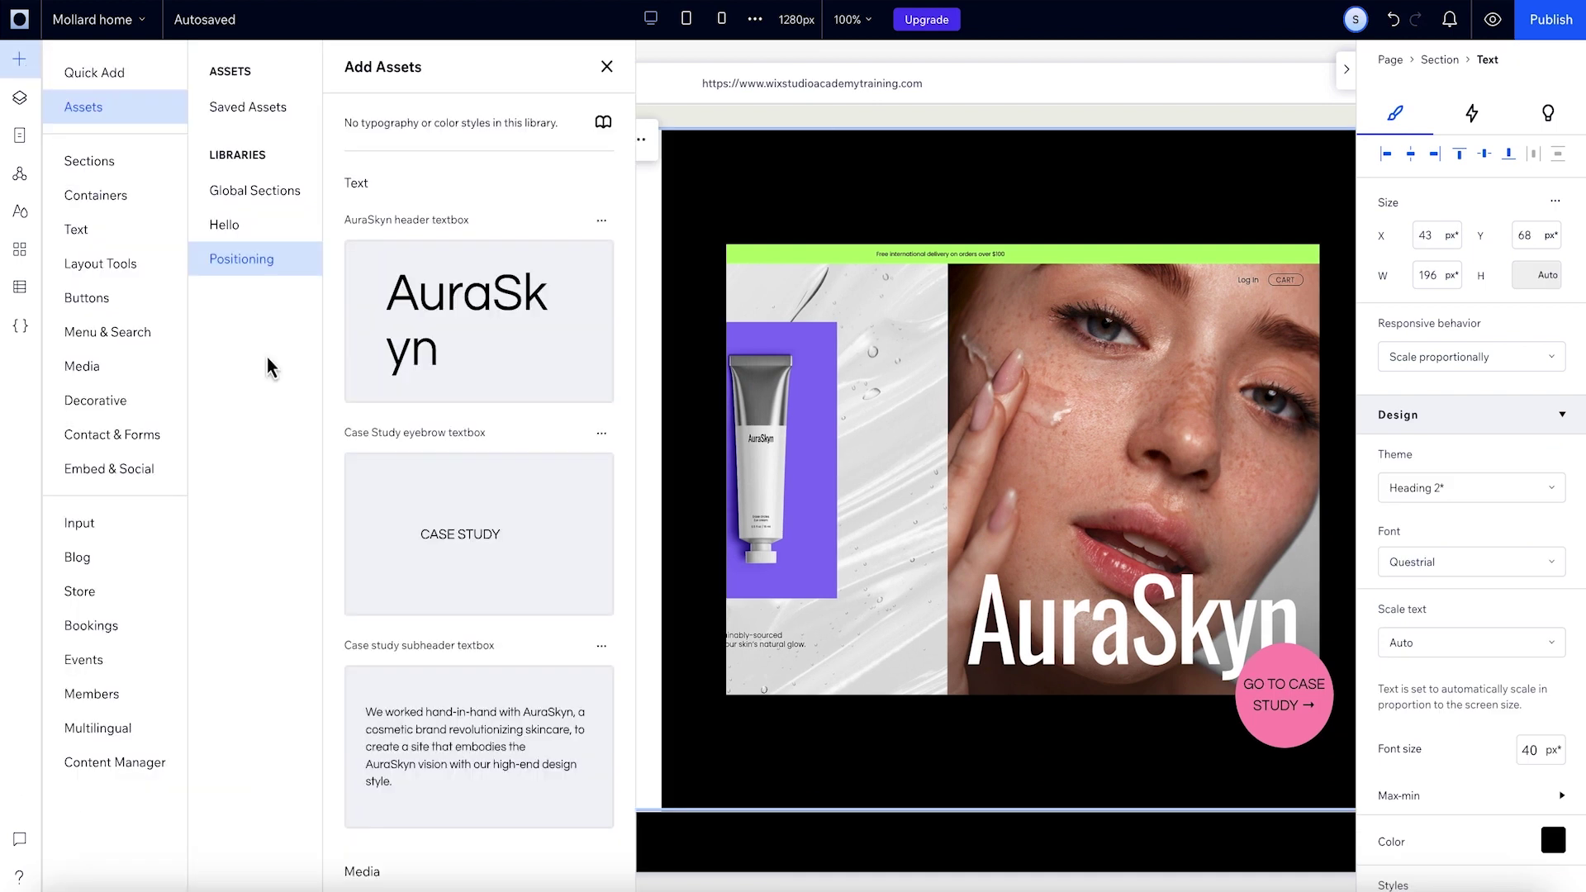
pyautogui.moveTo(380, 727); pyautogui.dragTo(427, 717)
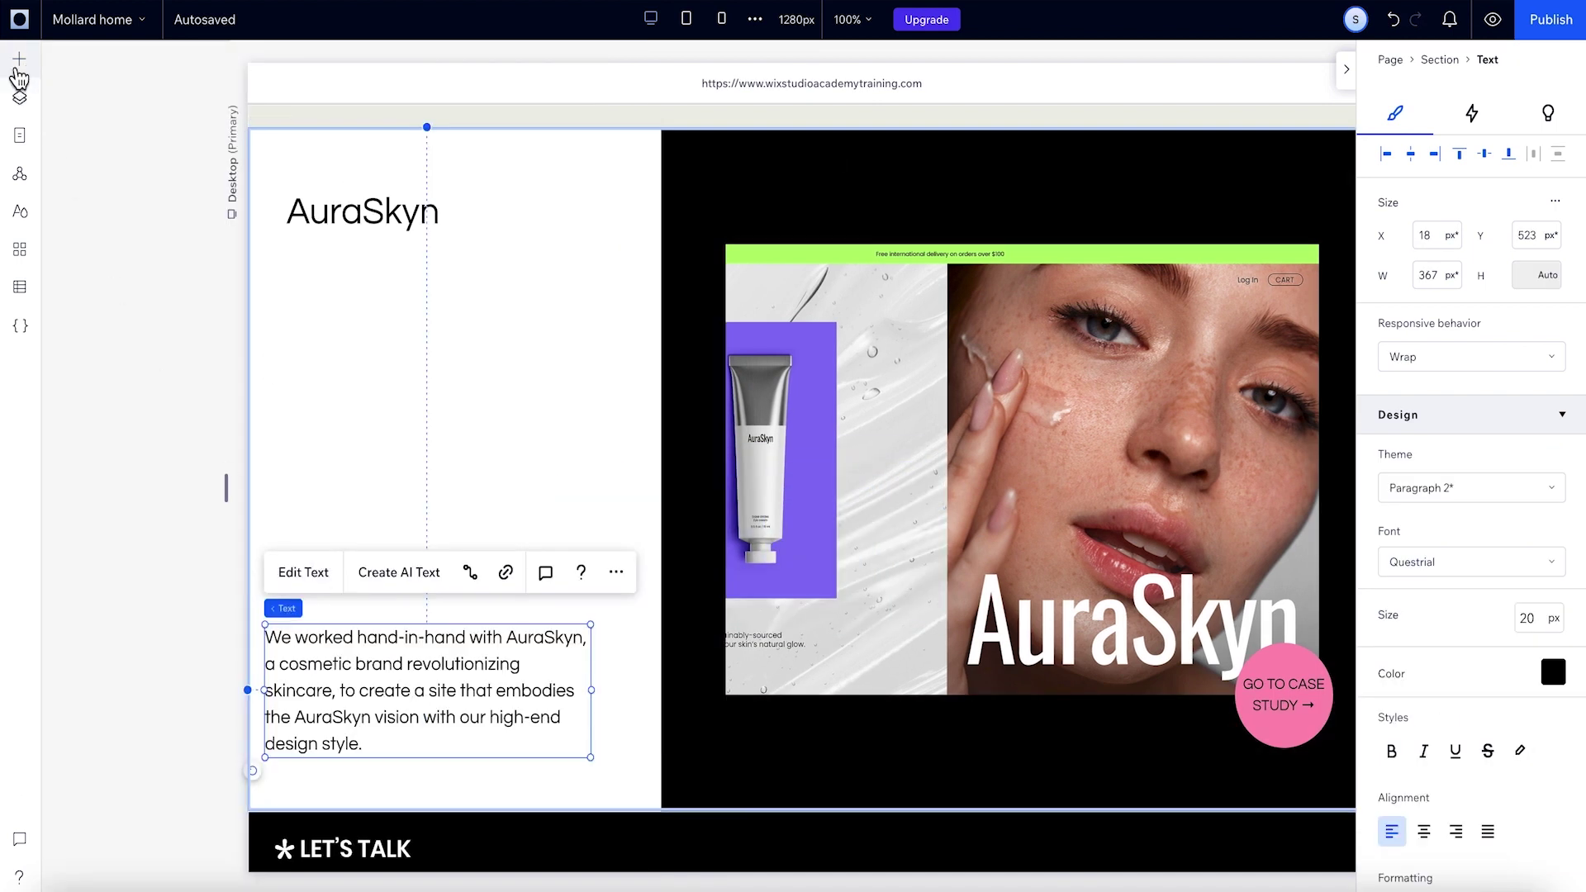
pyautogui.click(18, 73)
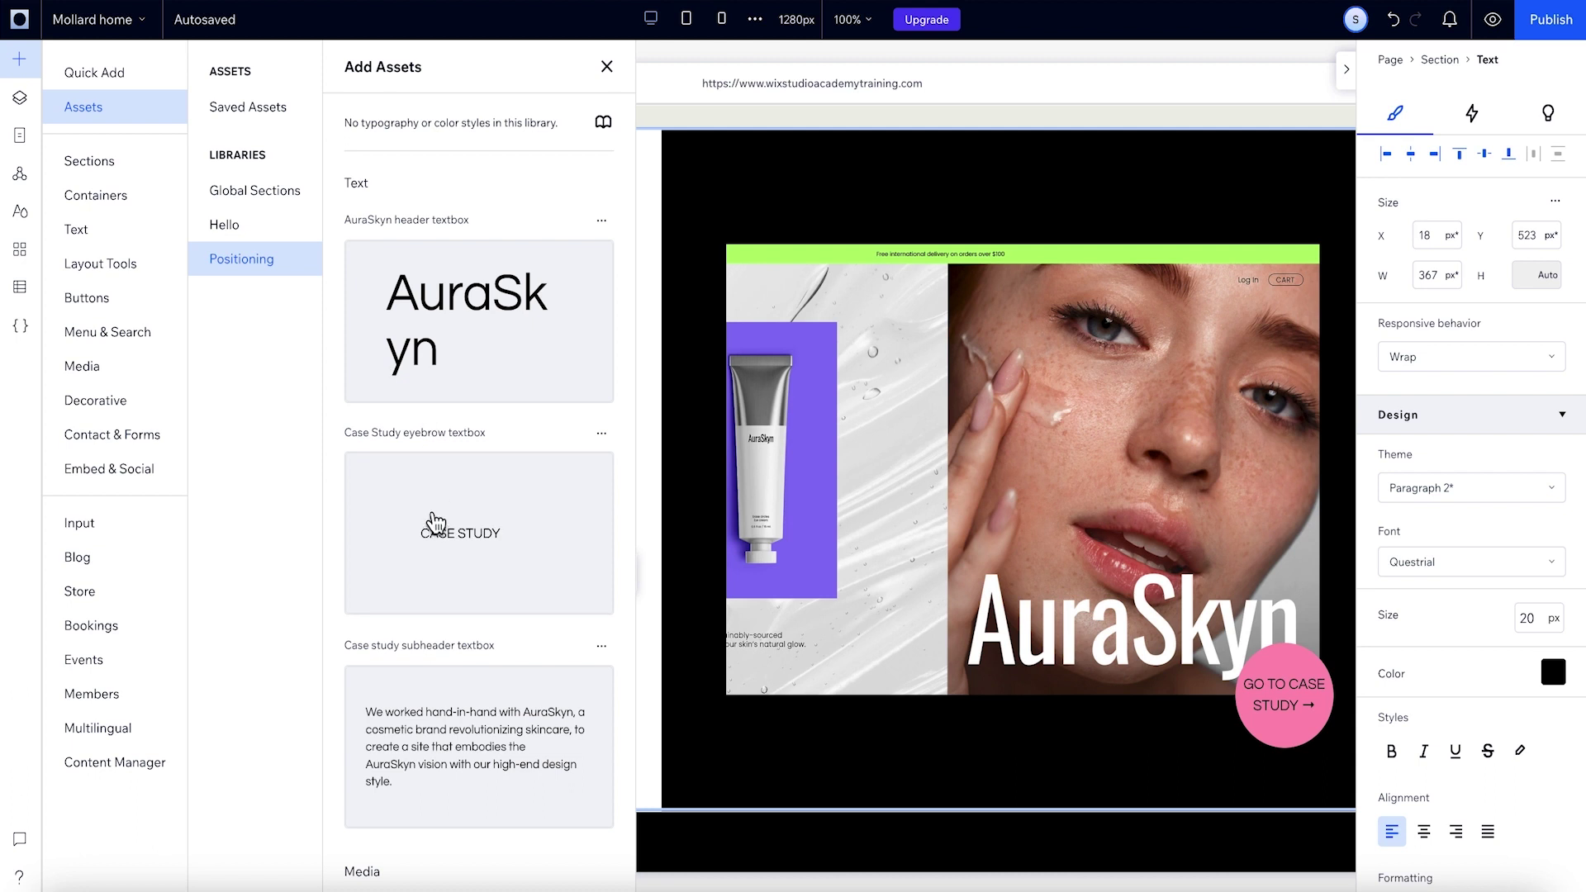
pyautogui.moveTo(454, 532); pyautogui.dragTo(547, 229)
pyautogui.moveTo(523, 159); pyautogui.dragTo(295, 197)
# Give the whole section 2% padding.
pyautogui.click(460, 276)
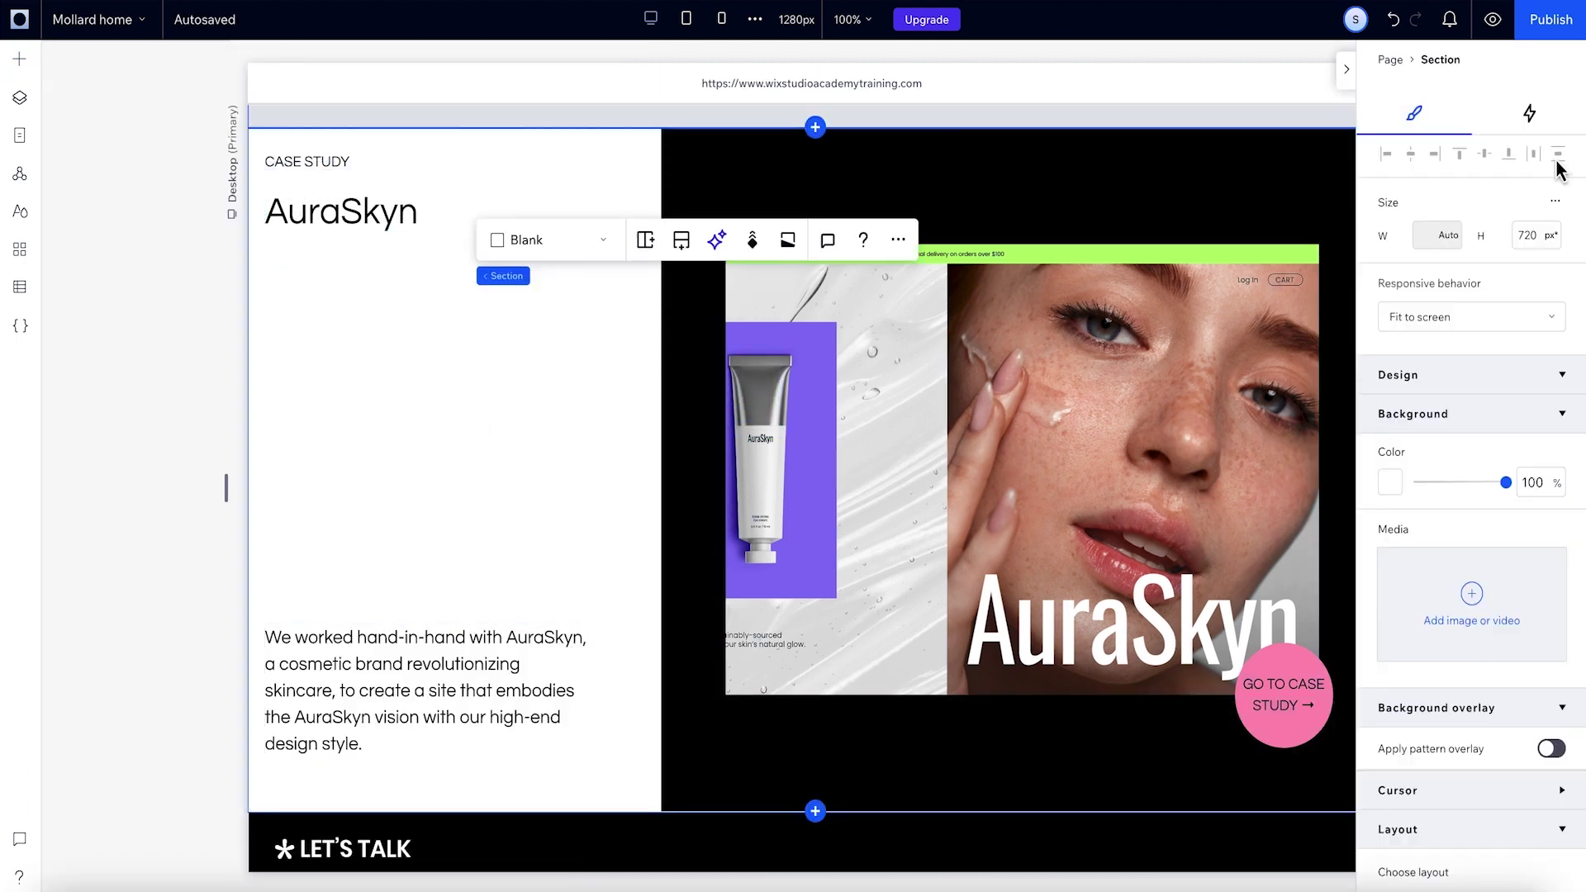
pyautogui.scroll(-5, 1506, 493)
pyautogui.click(1476, 727)
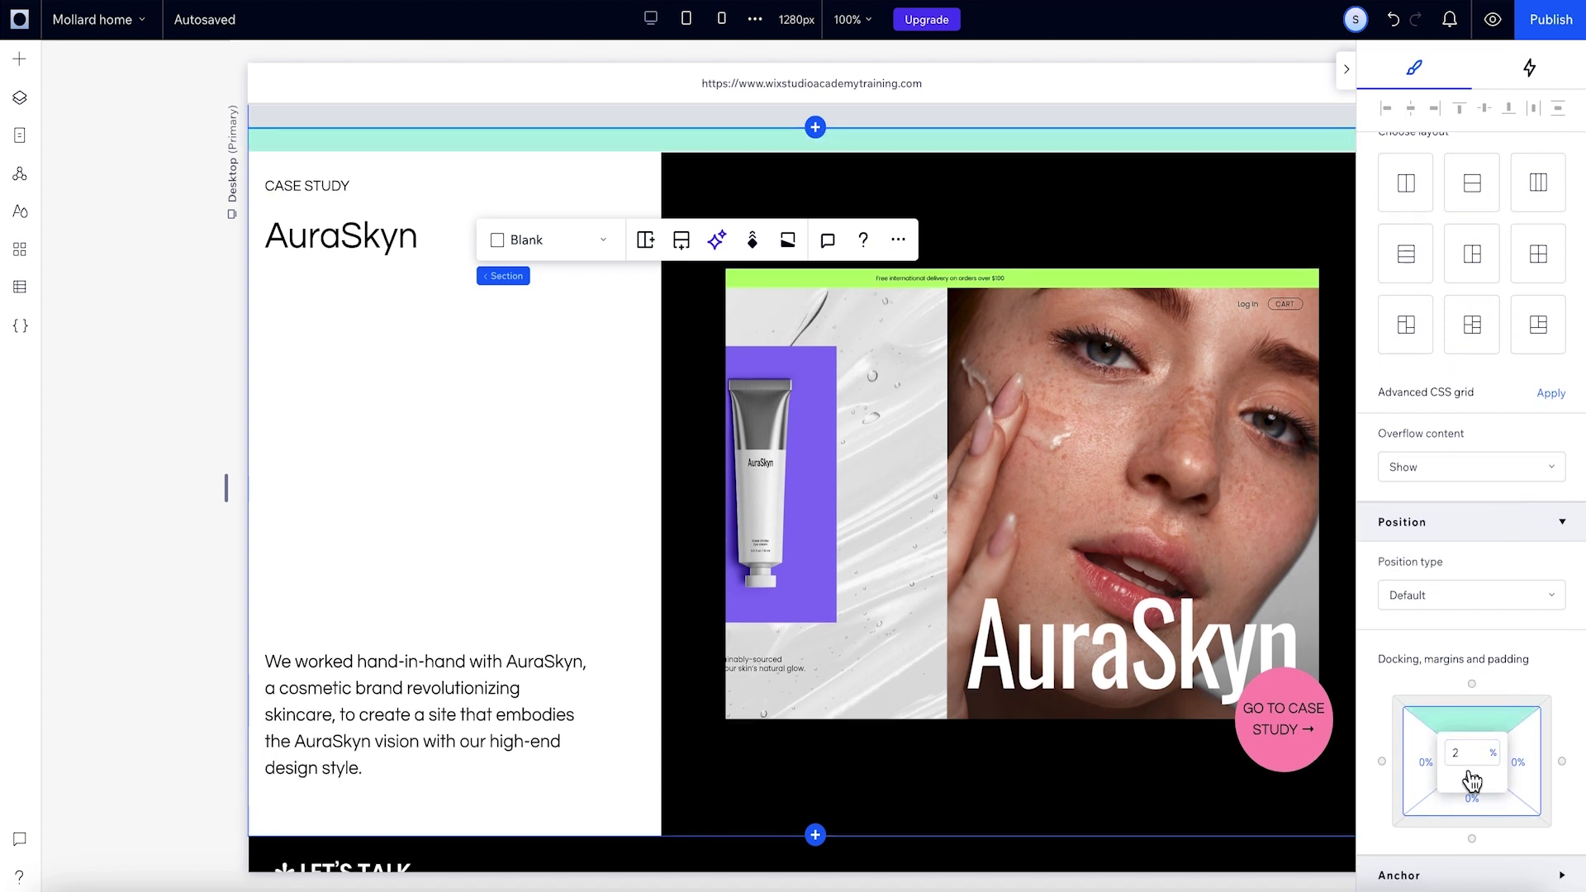
pyautogui.write('2')
pyautogui.click(1346, 68)
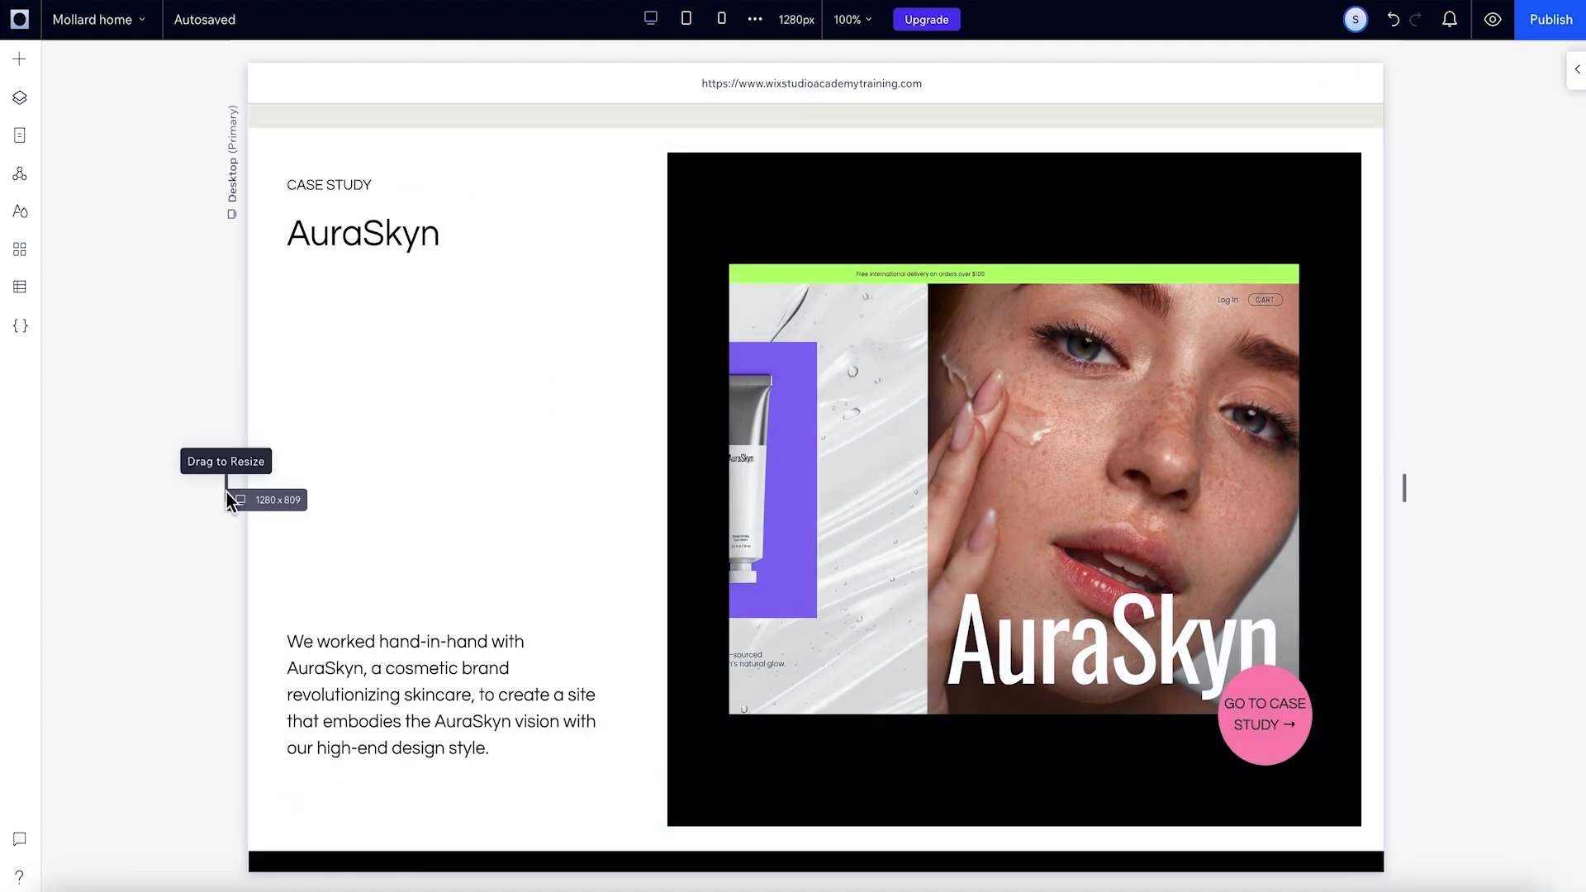
pyautogui.moveTo(226, 493); pyautogui.dragTo(213, 482)
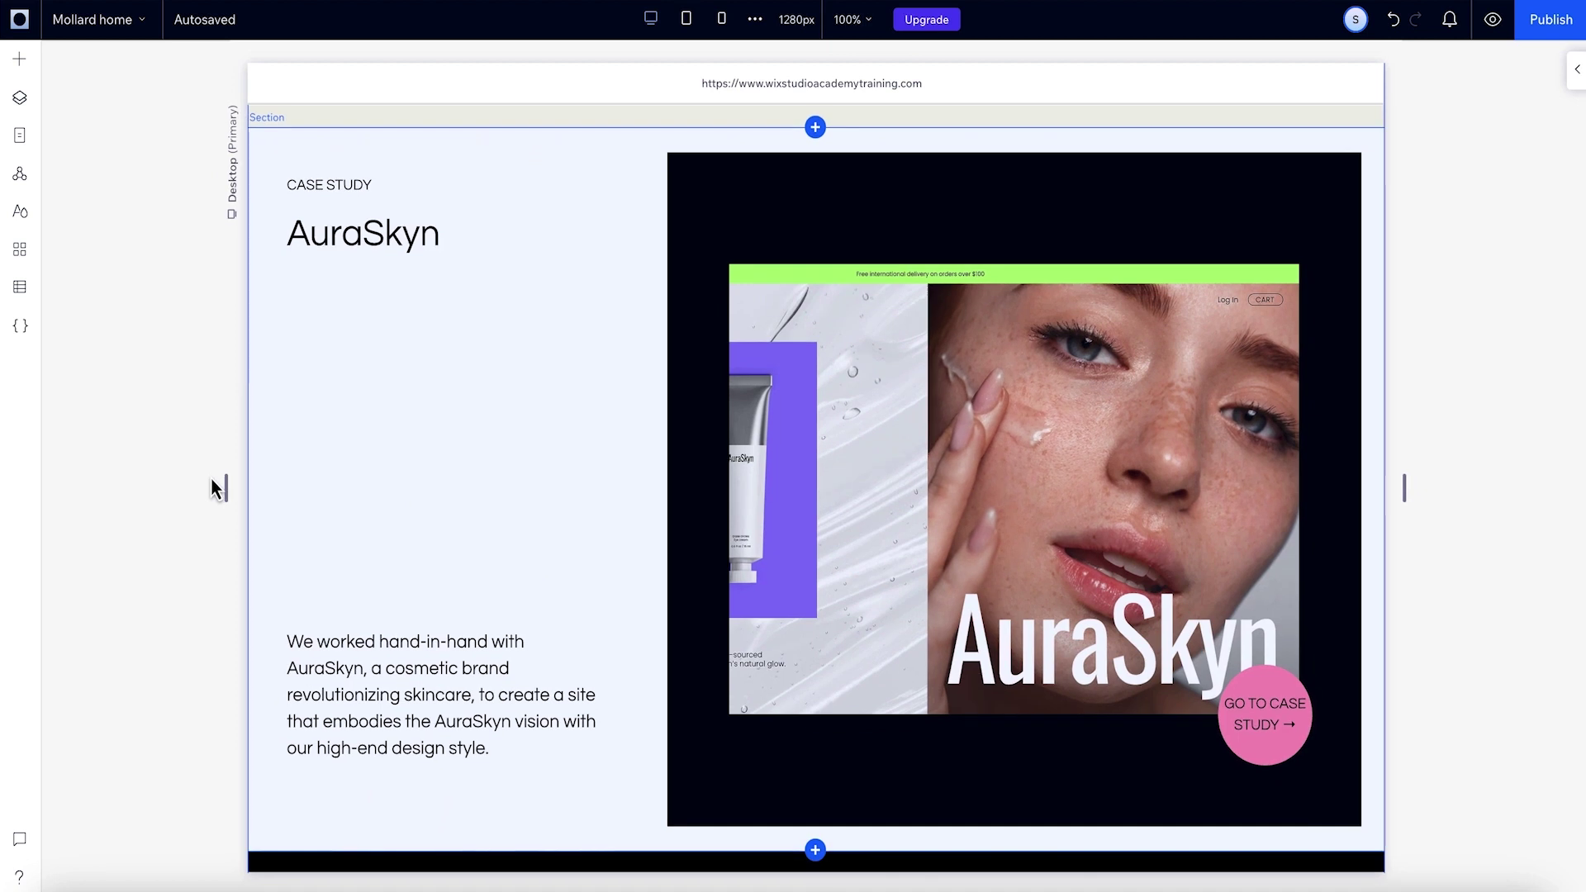